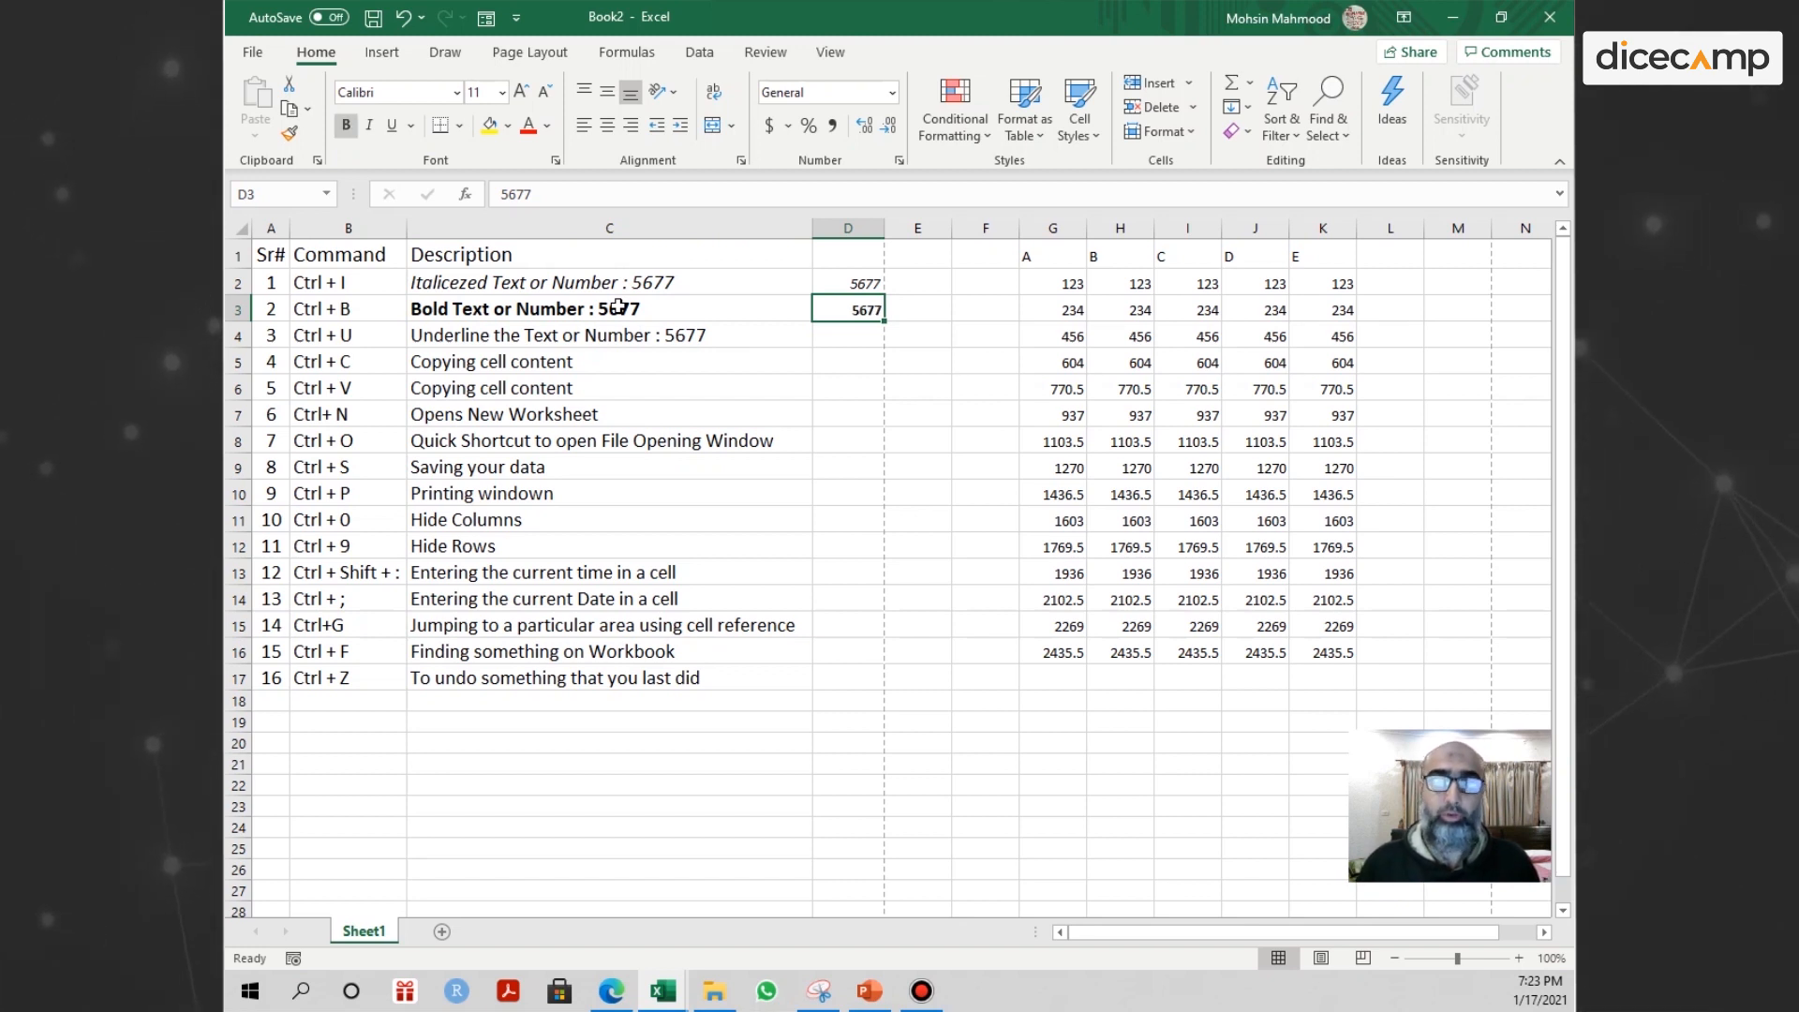
# Underline the description text in cell C4.
pyautogui.press('Return')
pyautogui.press('Left')
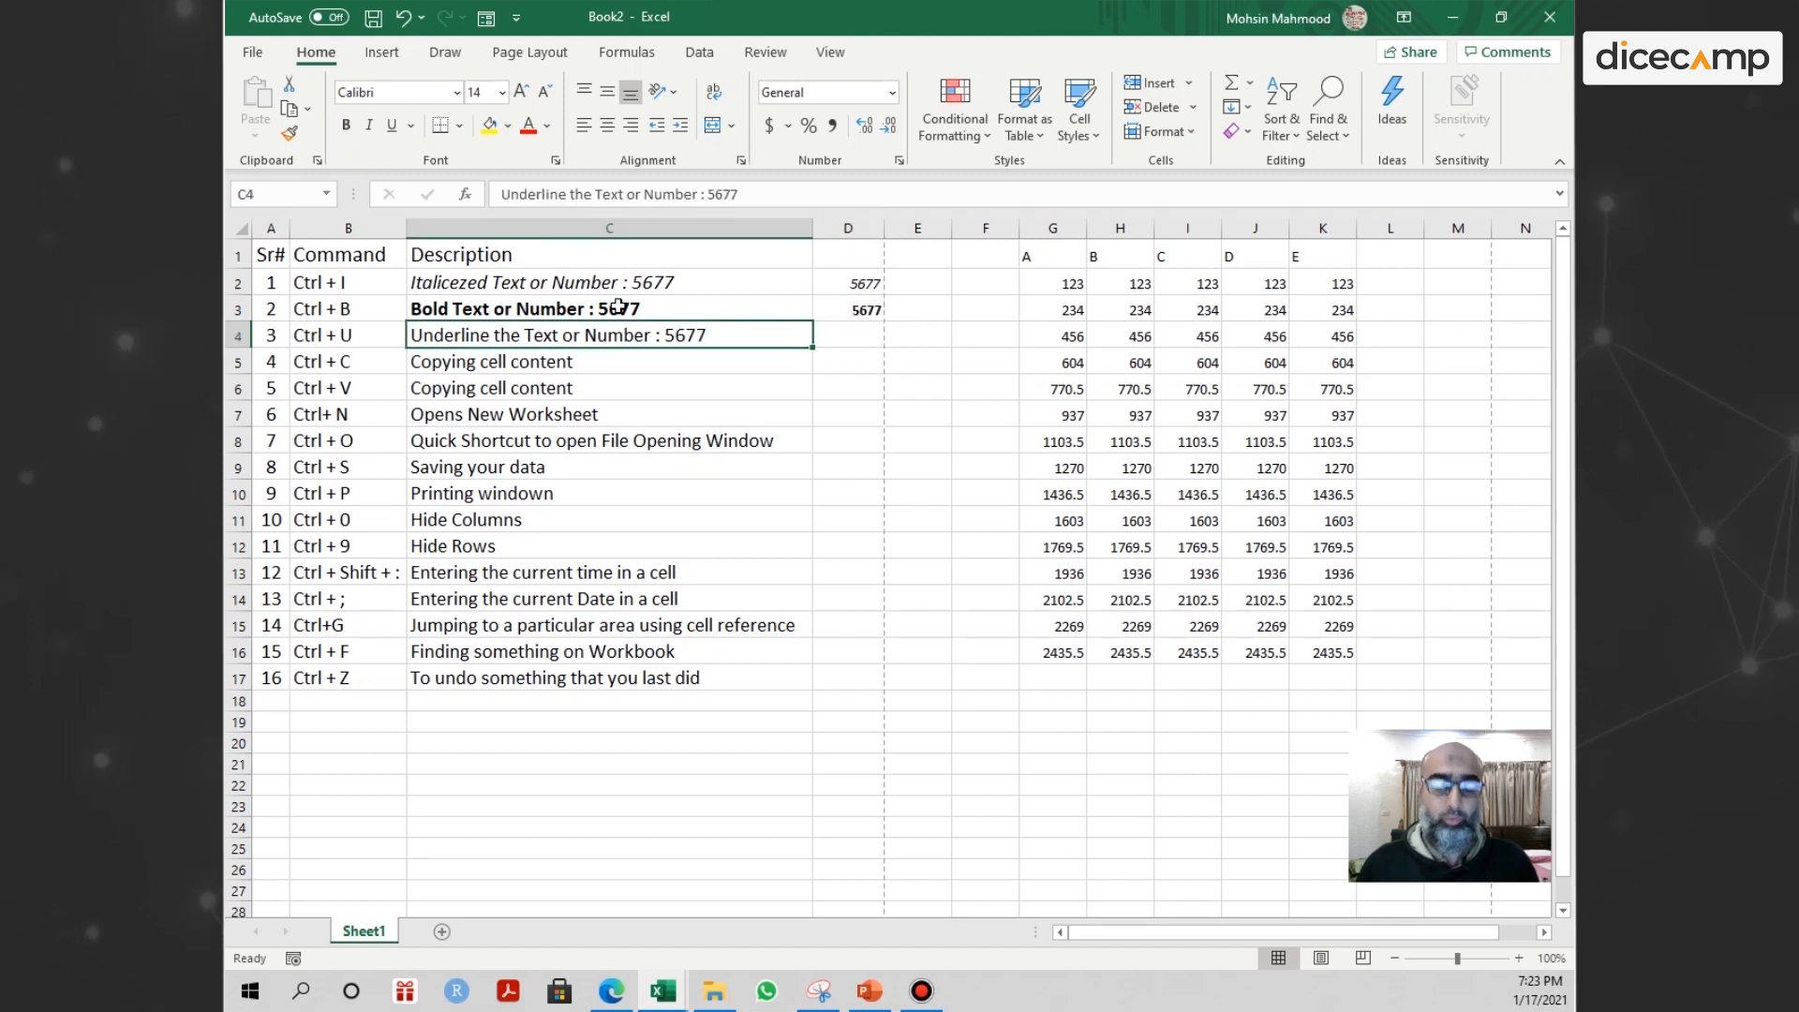
pyautogui.hotkey('ctrl', 'u')
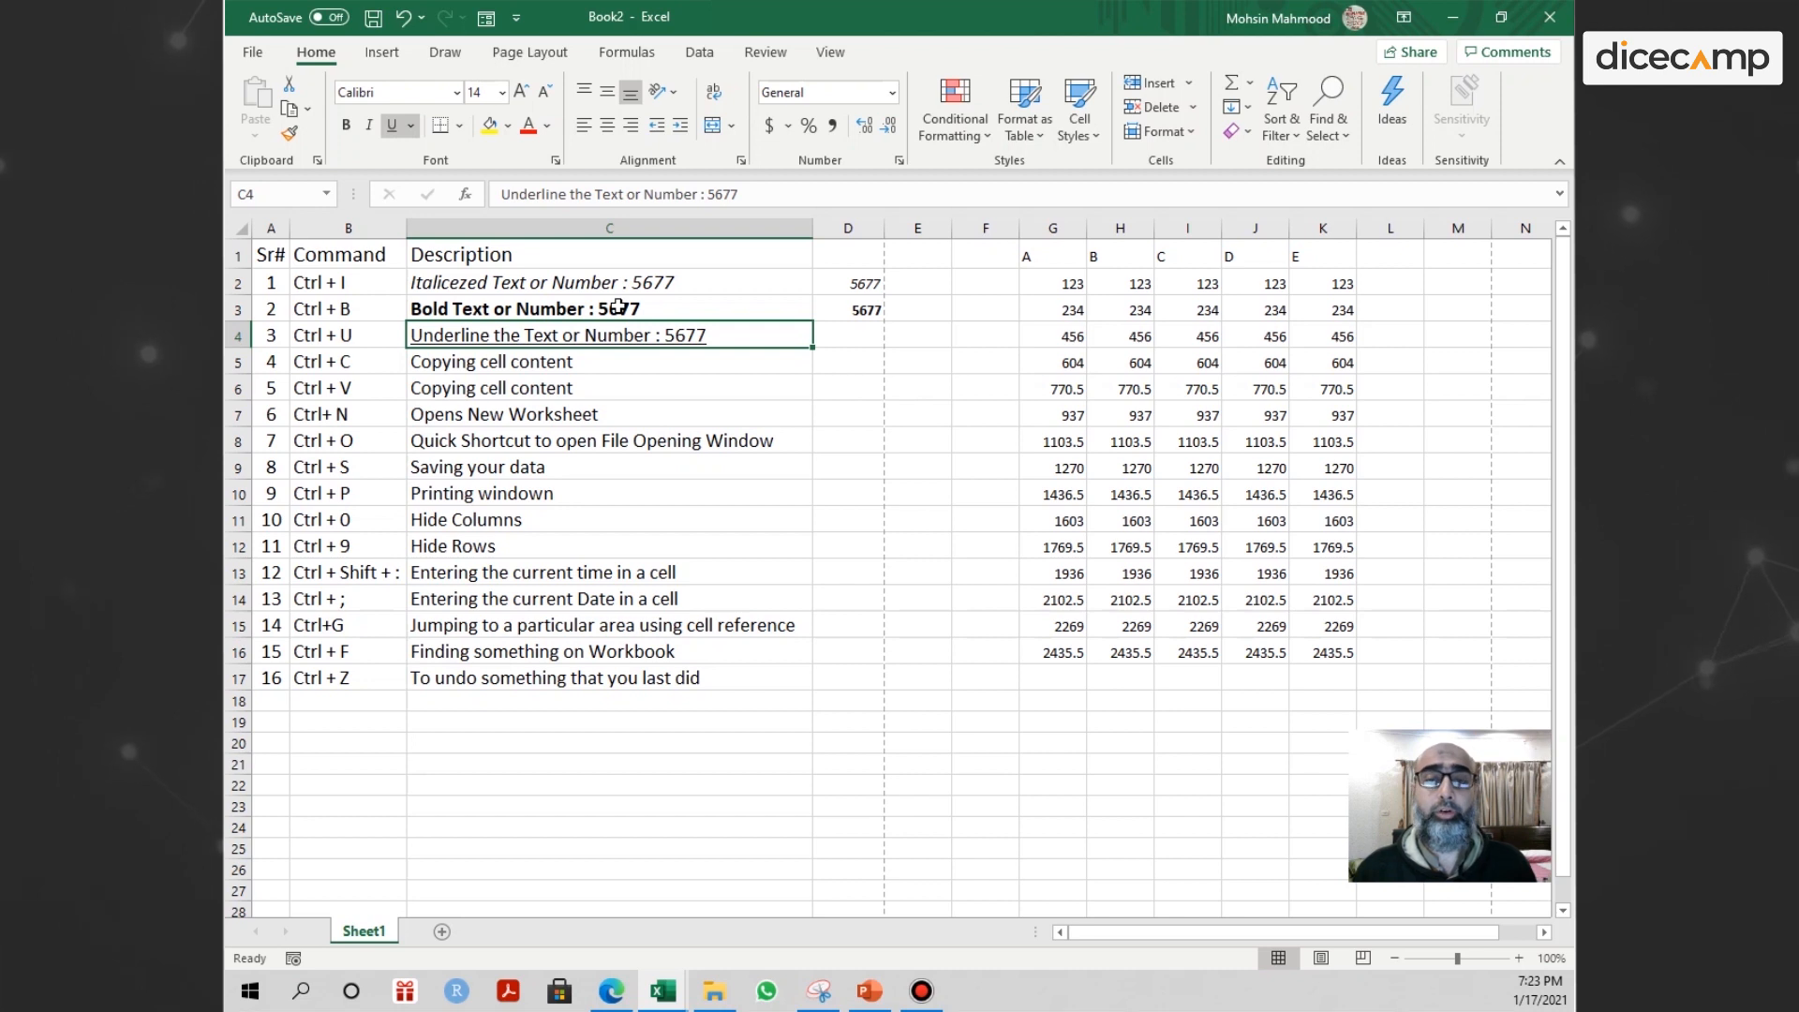
# Clear cell C6 and fill it with a copy of the description in cell C5.
pyautogui.press('Down')
pyautogui.press('Down')
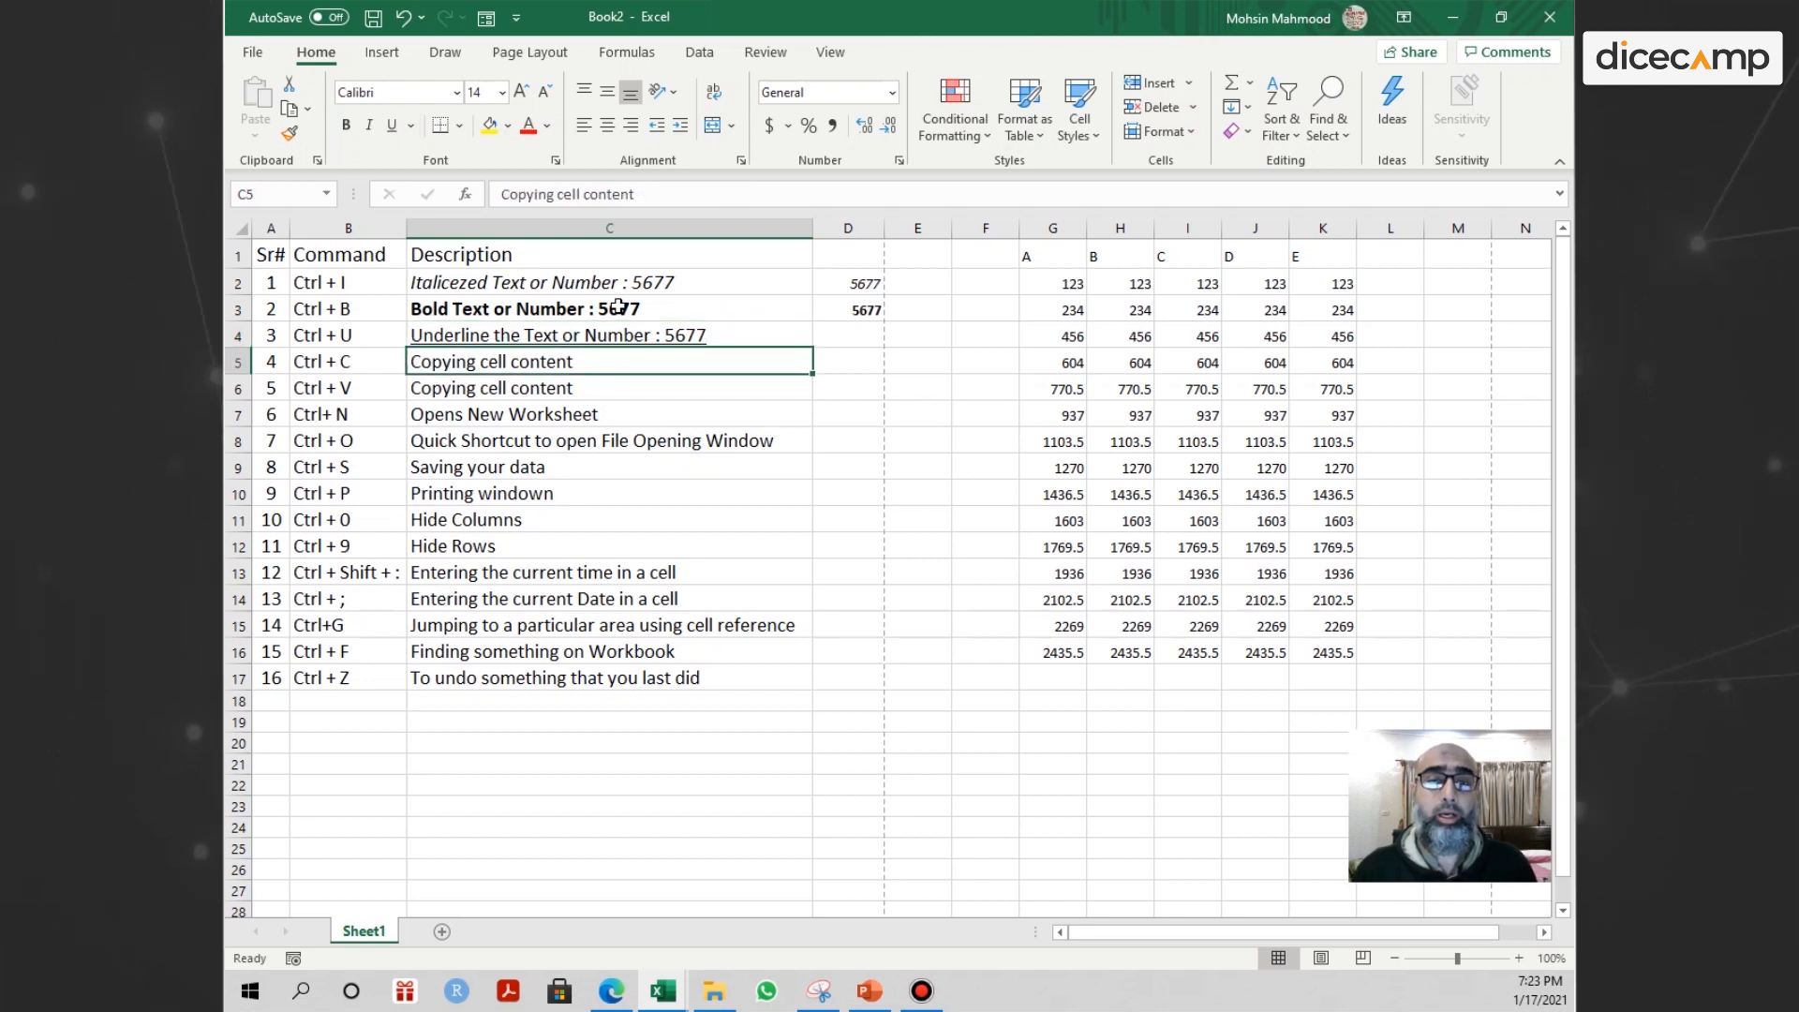
pyautogui.press('Delete')
pyautogui.press('Up')
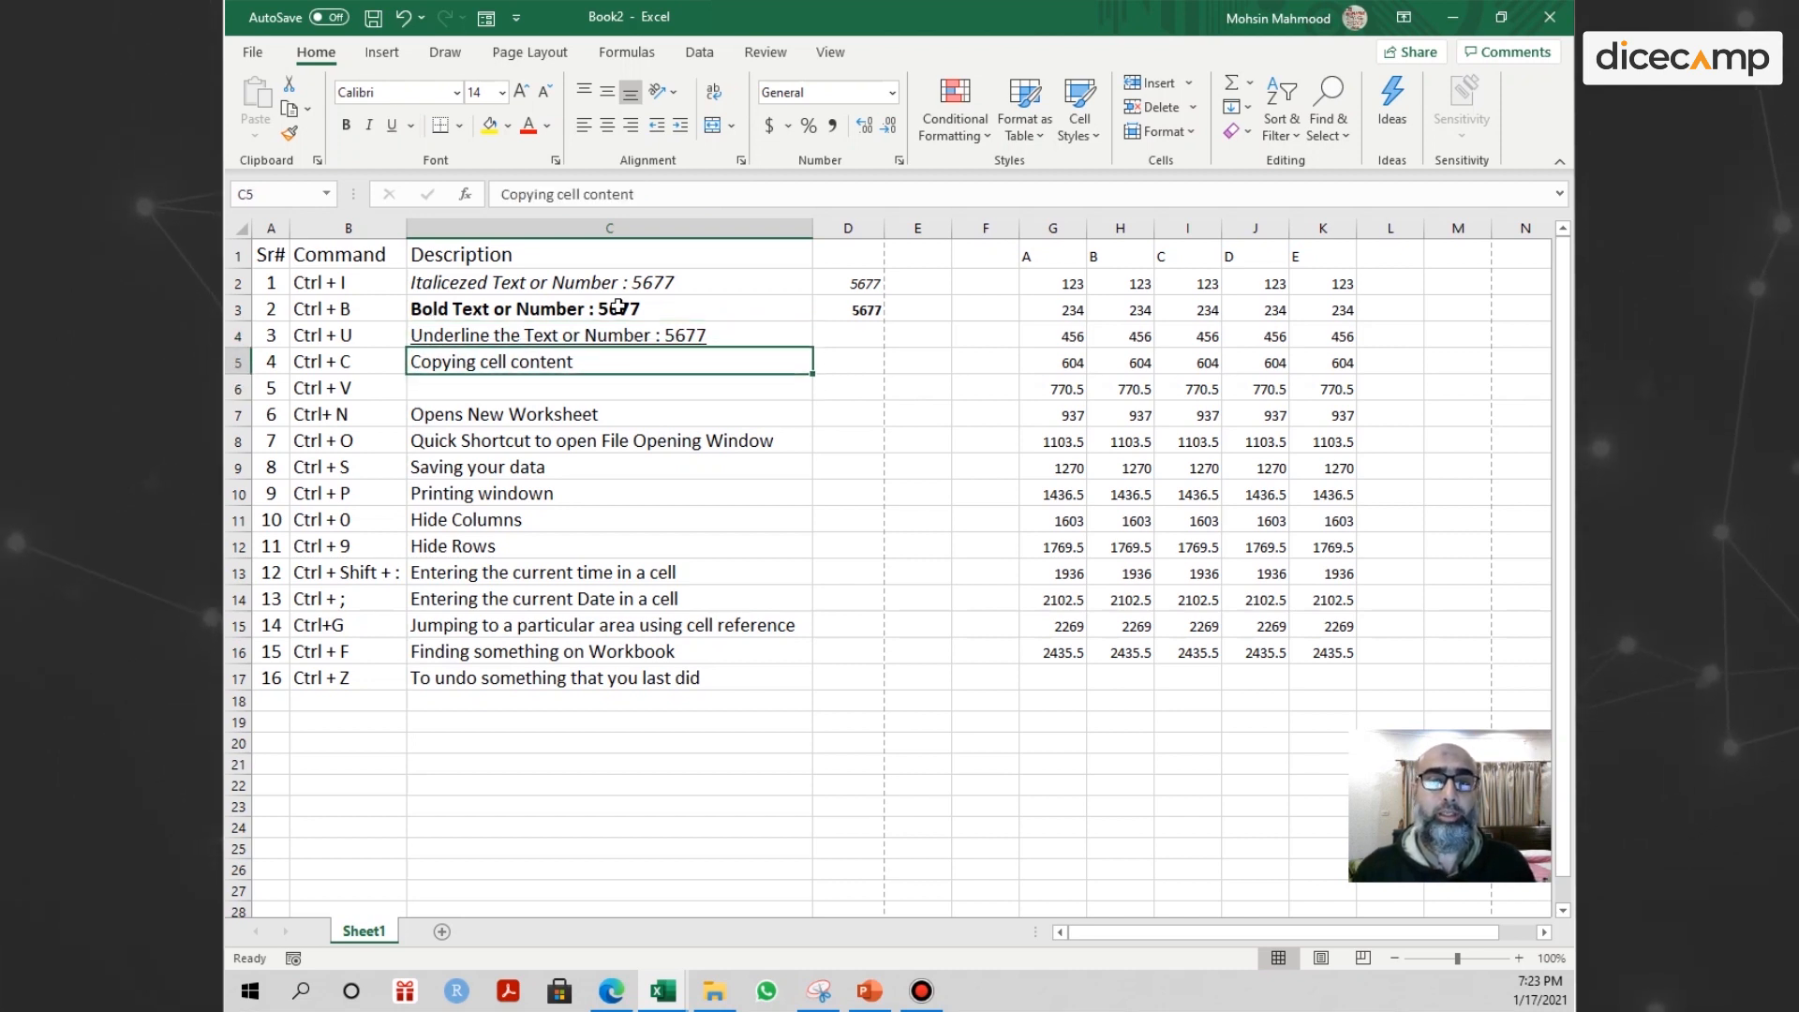
pyautogui.hotkey('ctrl', 'c')
pyautogui.press('Down')
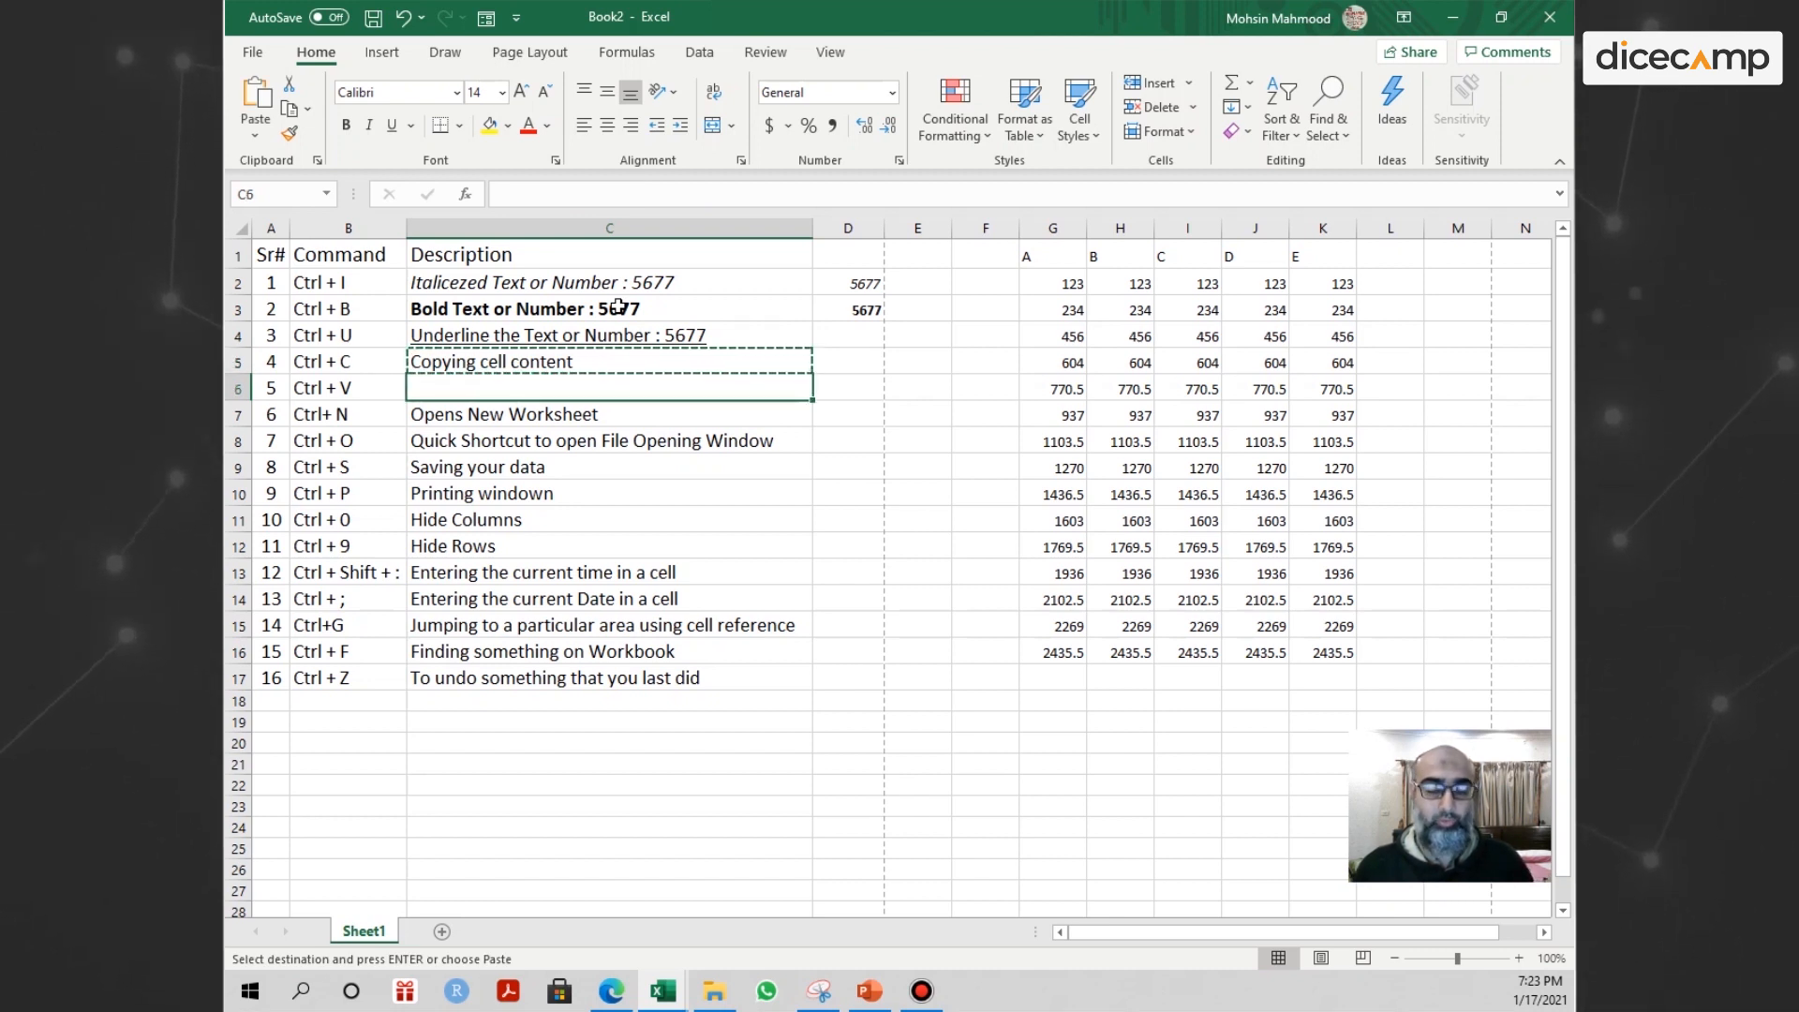
pyautogui.hotkey('ctrl', 'v')
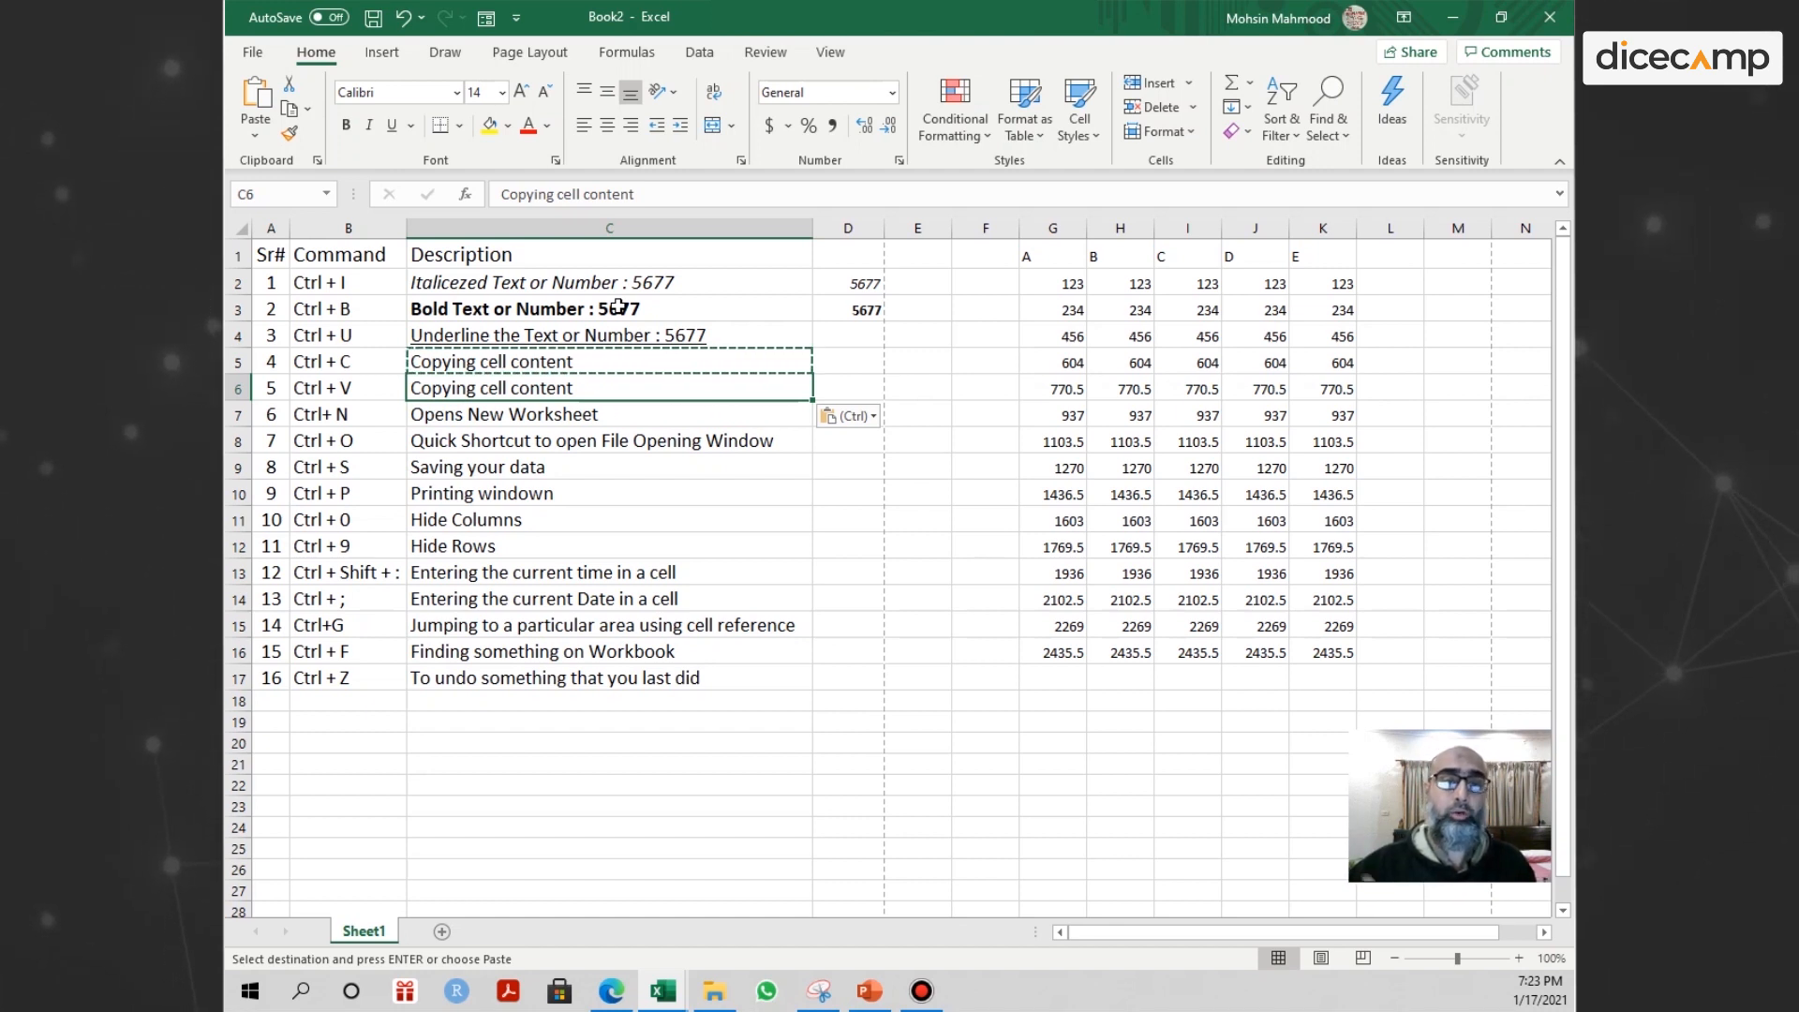
# Create a new blank workbook from the Opens New Worksheet row, and close it again.
pyautogui.press('Down')
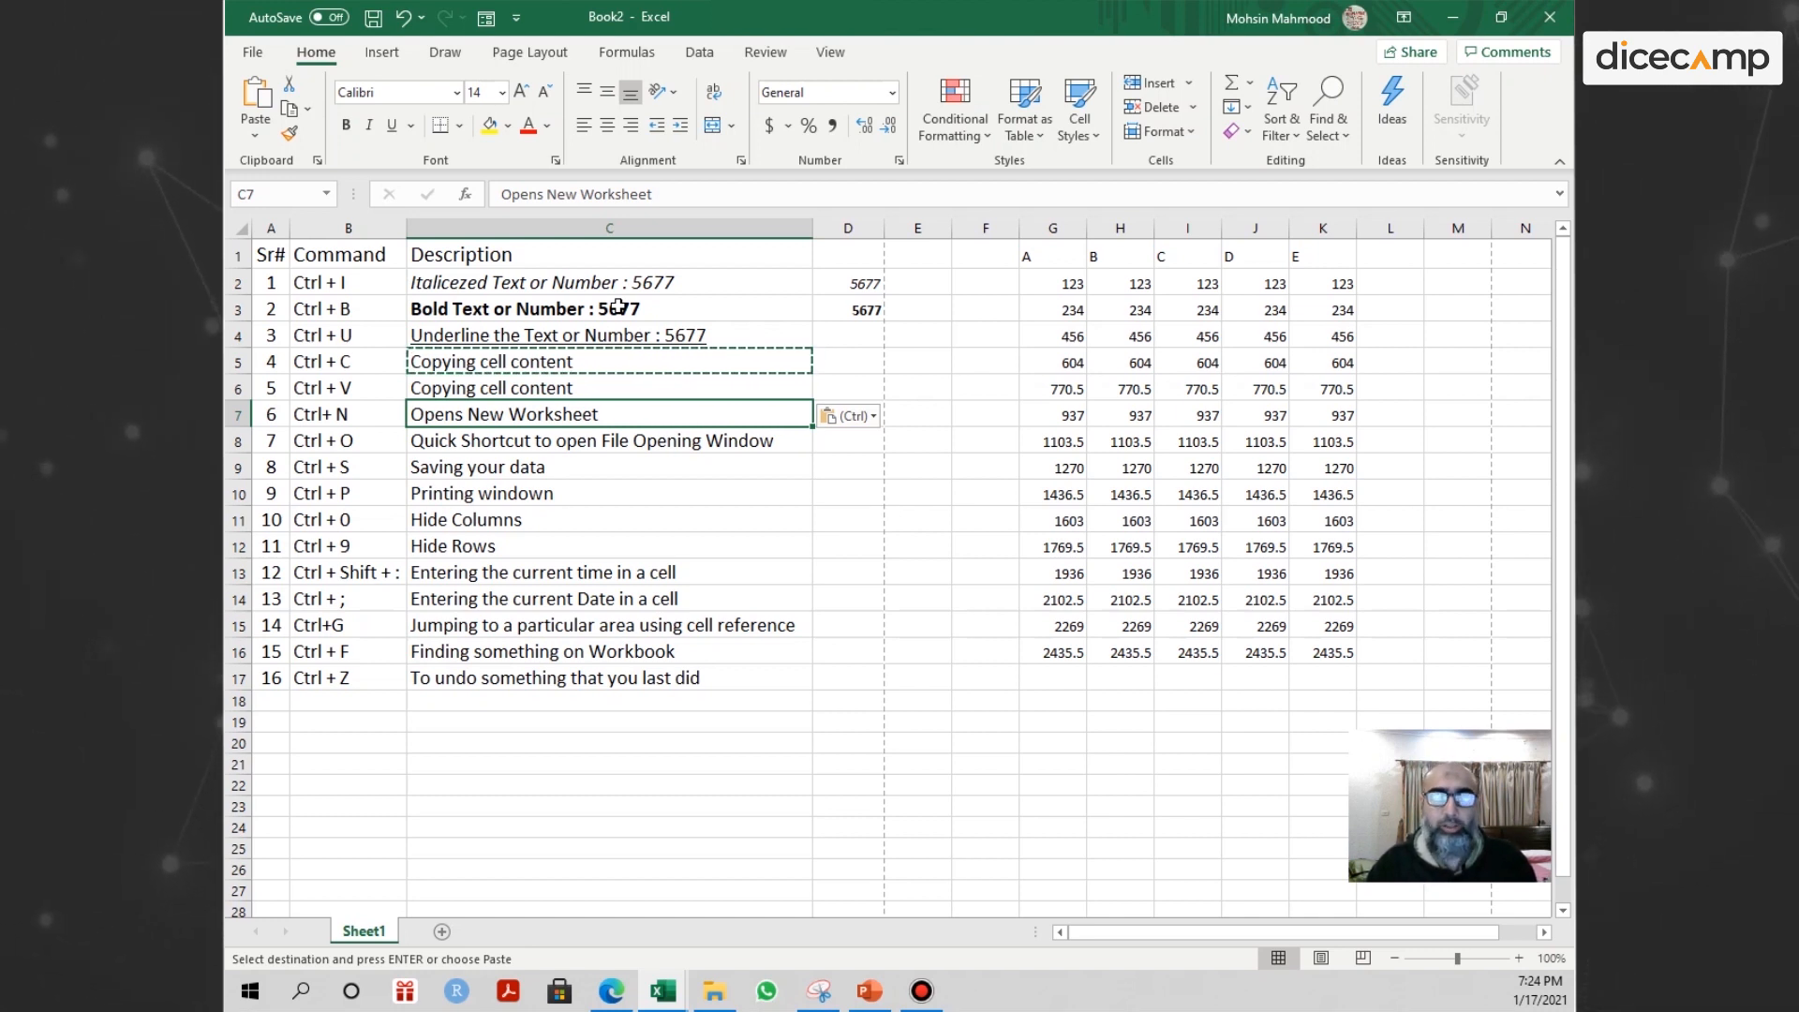
pyautogui.hotkey('ctrl', 'n')
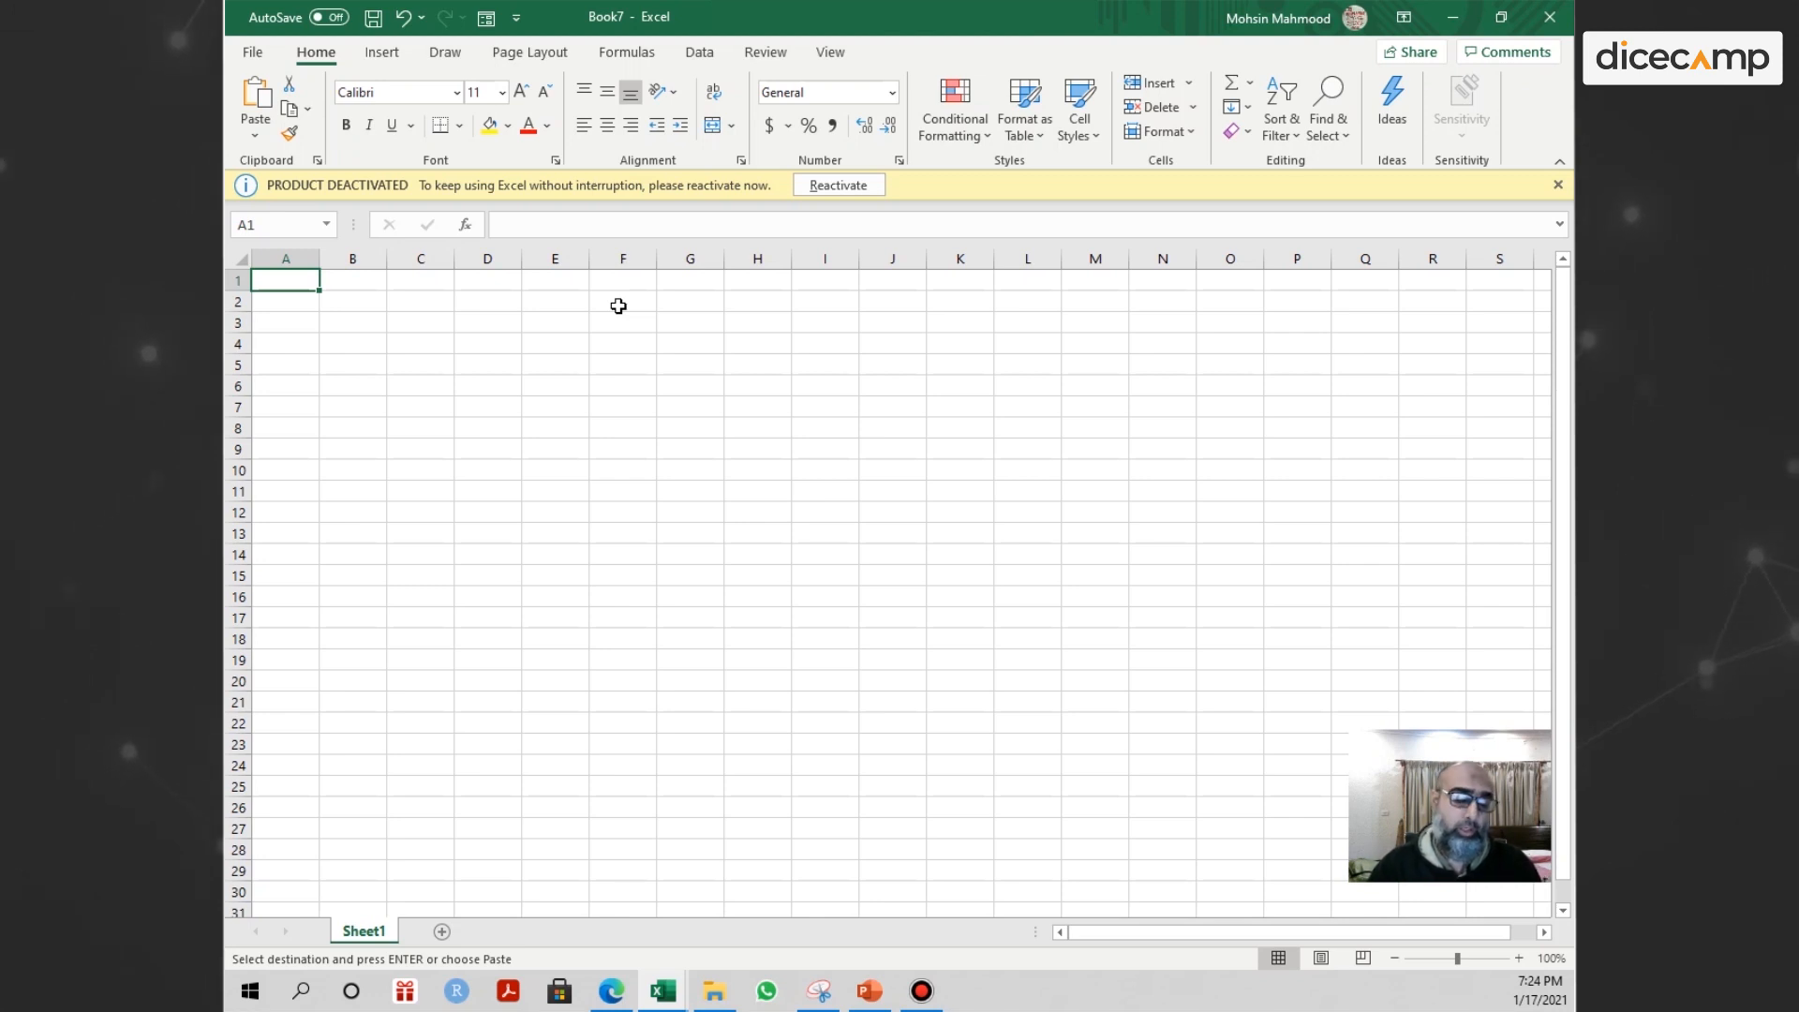
pyautogui.hotkey('ctrl', 'w')
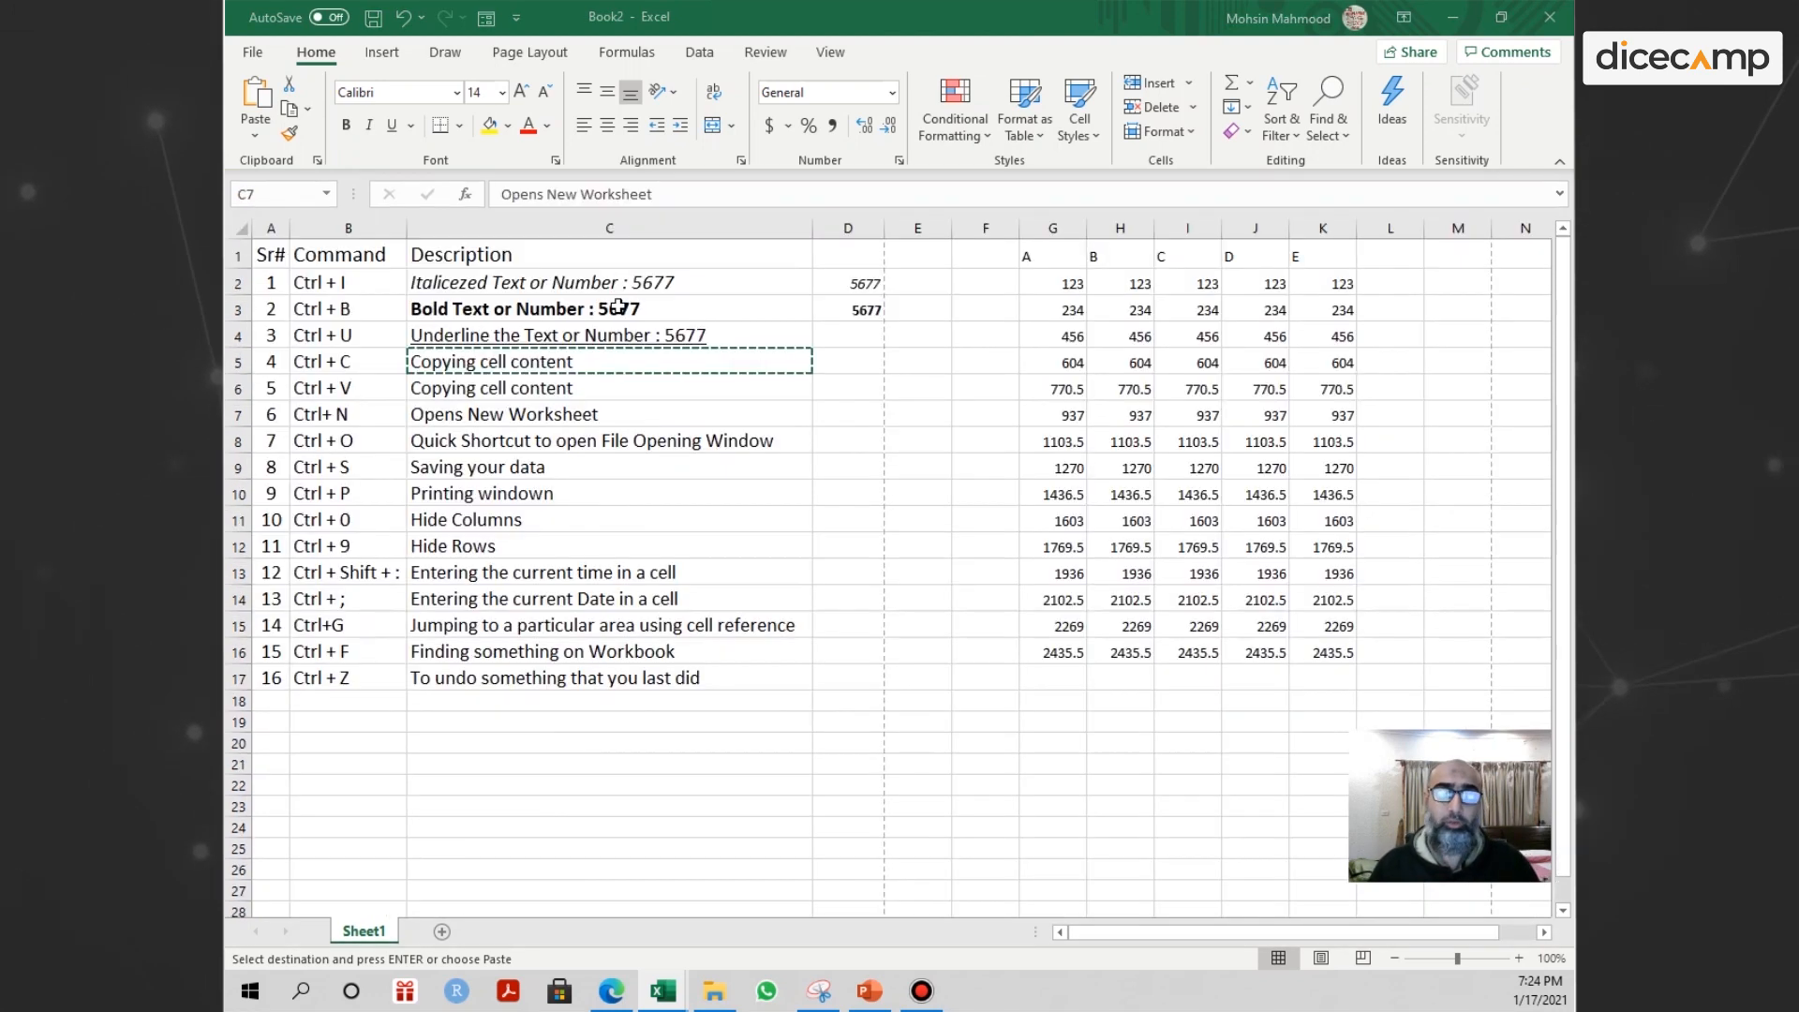
# View the page for creating a new workbook with its blank workbook option, and return to the worksheet.
pyautogui.click(518, 382)
pyautogui.click(513, 414)
pyautogui.hotkey('ctrl', 'n')
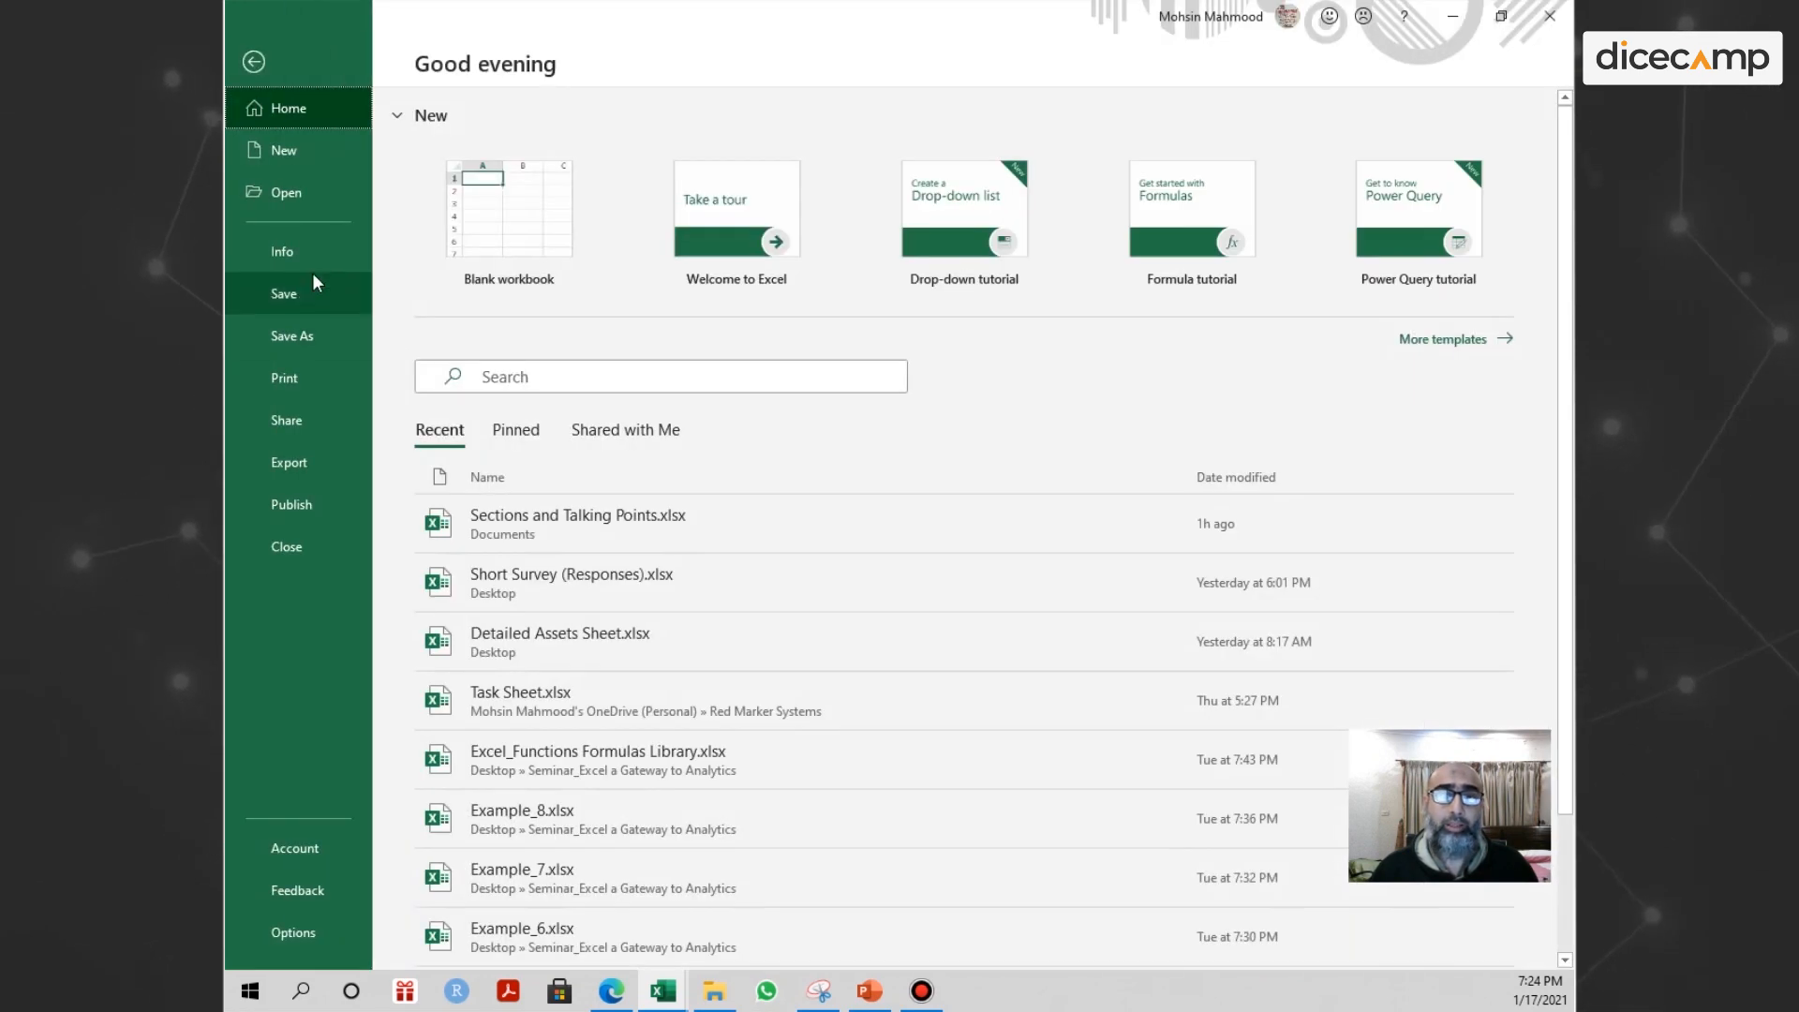
pyautogui.click(295, 158)
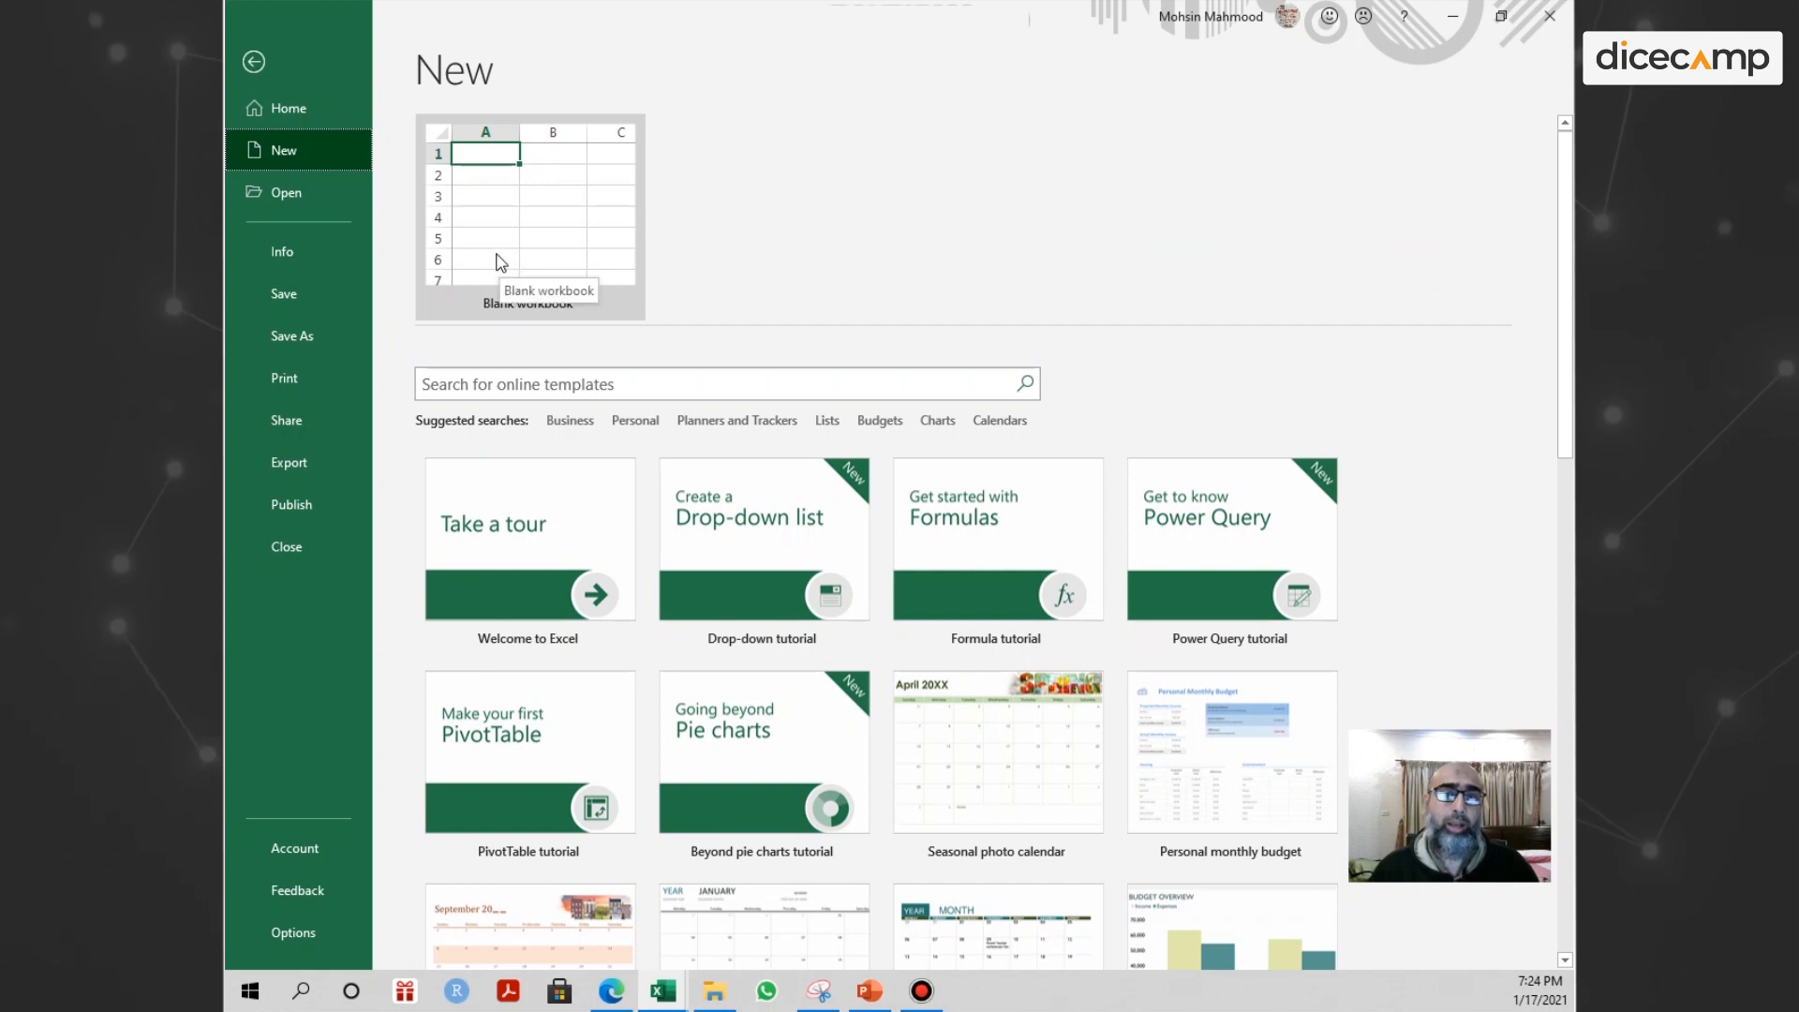
pyautogui.click(254, 62)
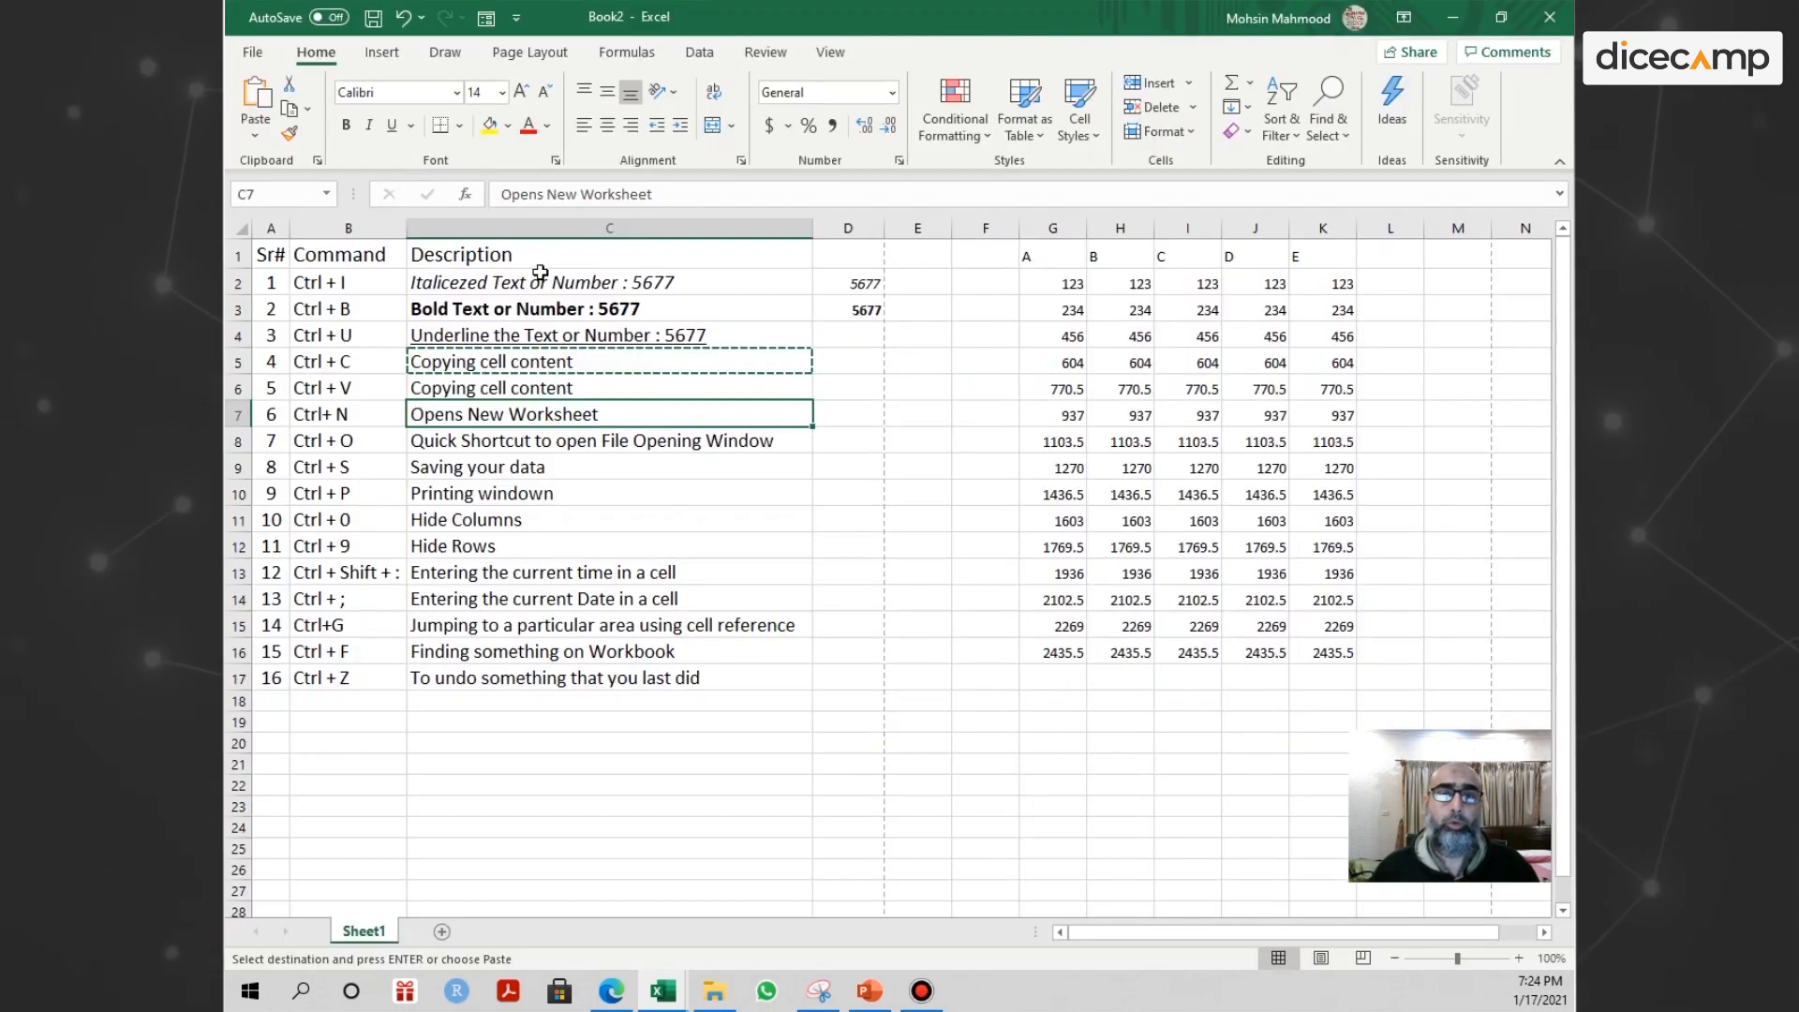
# From cell C8, bring up the file opening page and look through the list of recent workbooks.
pyautogui.click(518, 449)
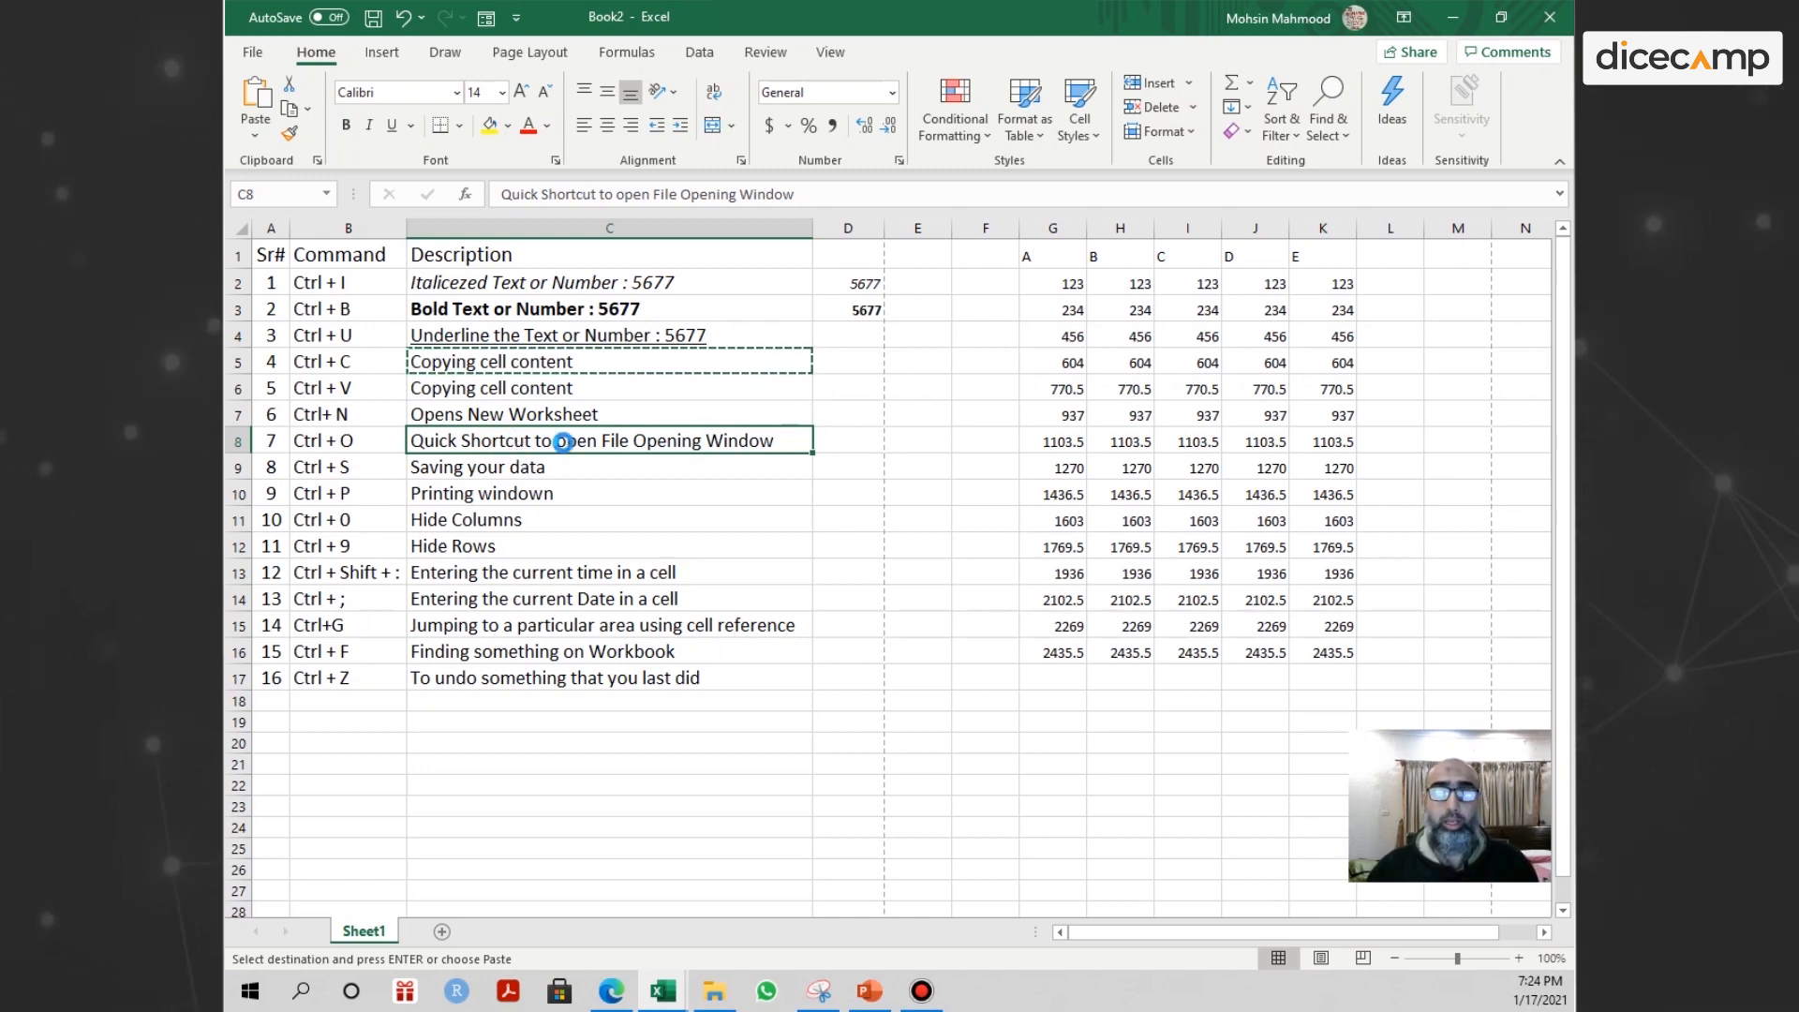
pyautogui.hotkey('ctrl', 'o')
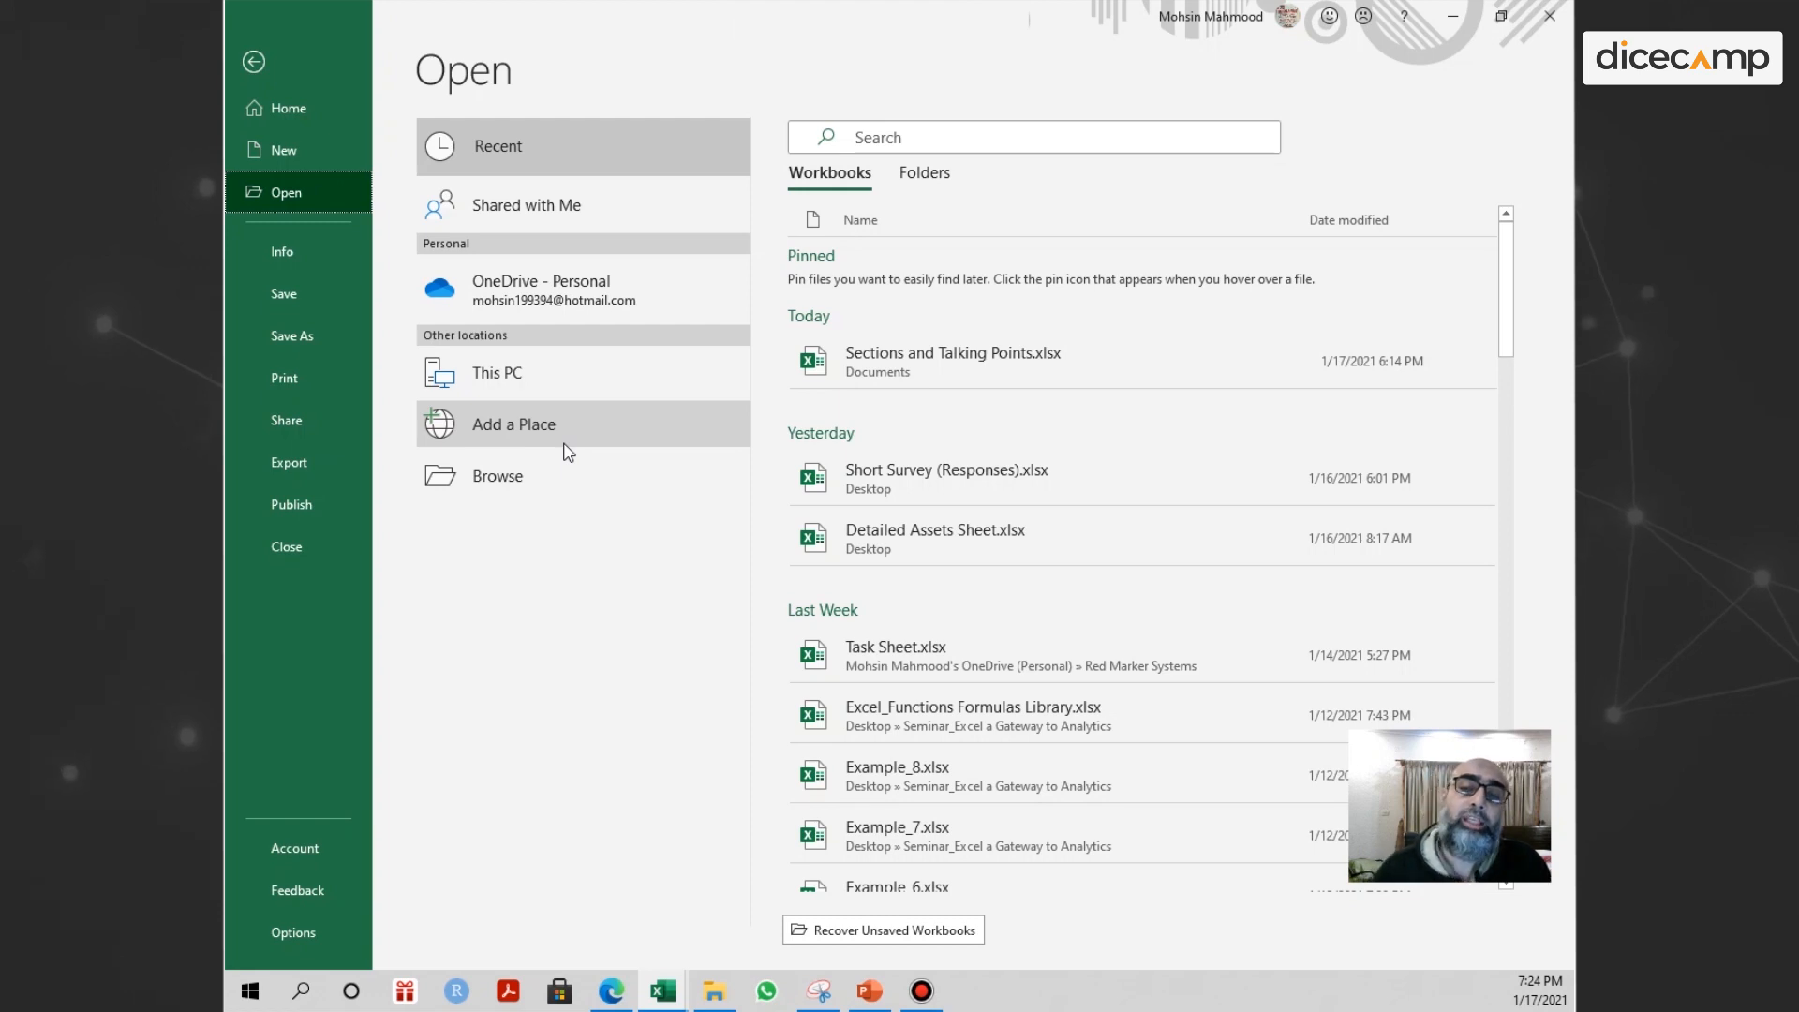
pyautogui.scroll(-3, 856, 433)
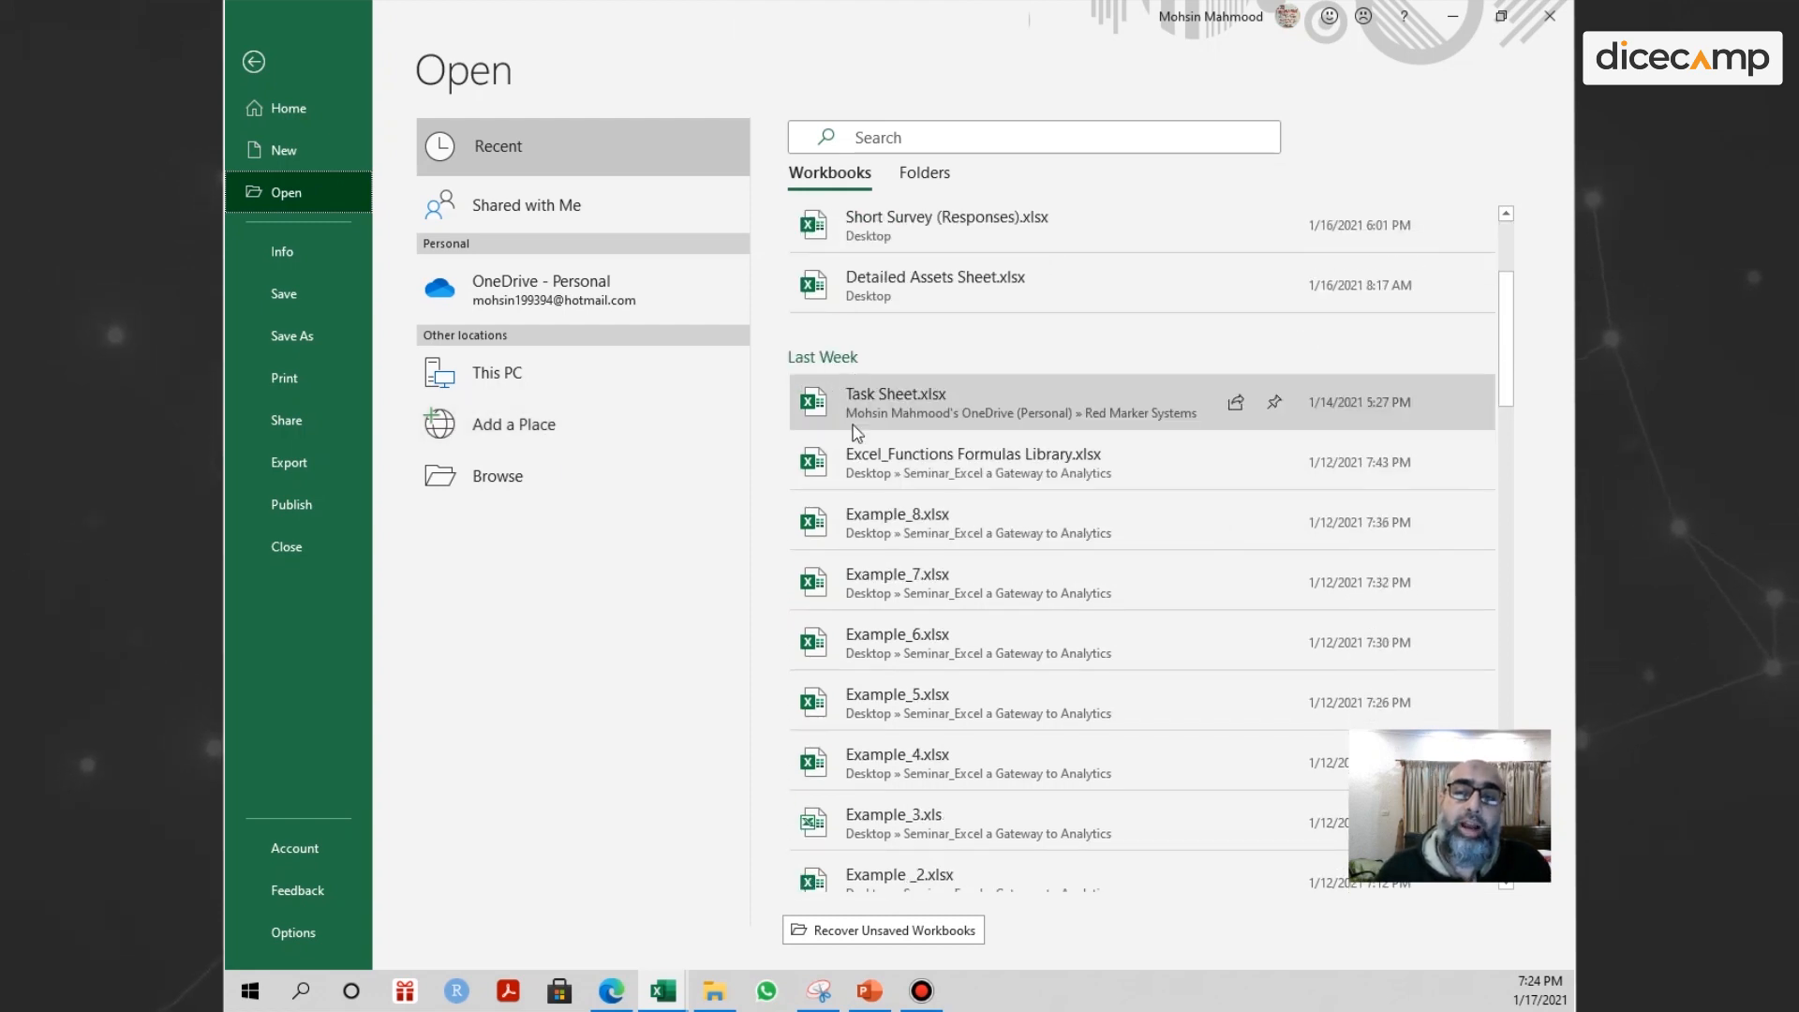
pyautogui.scroll(-2, 856, 433)
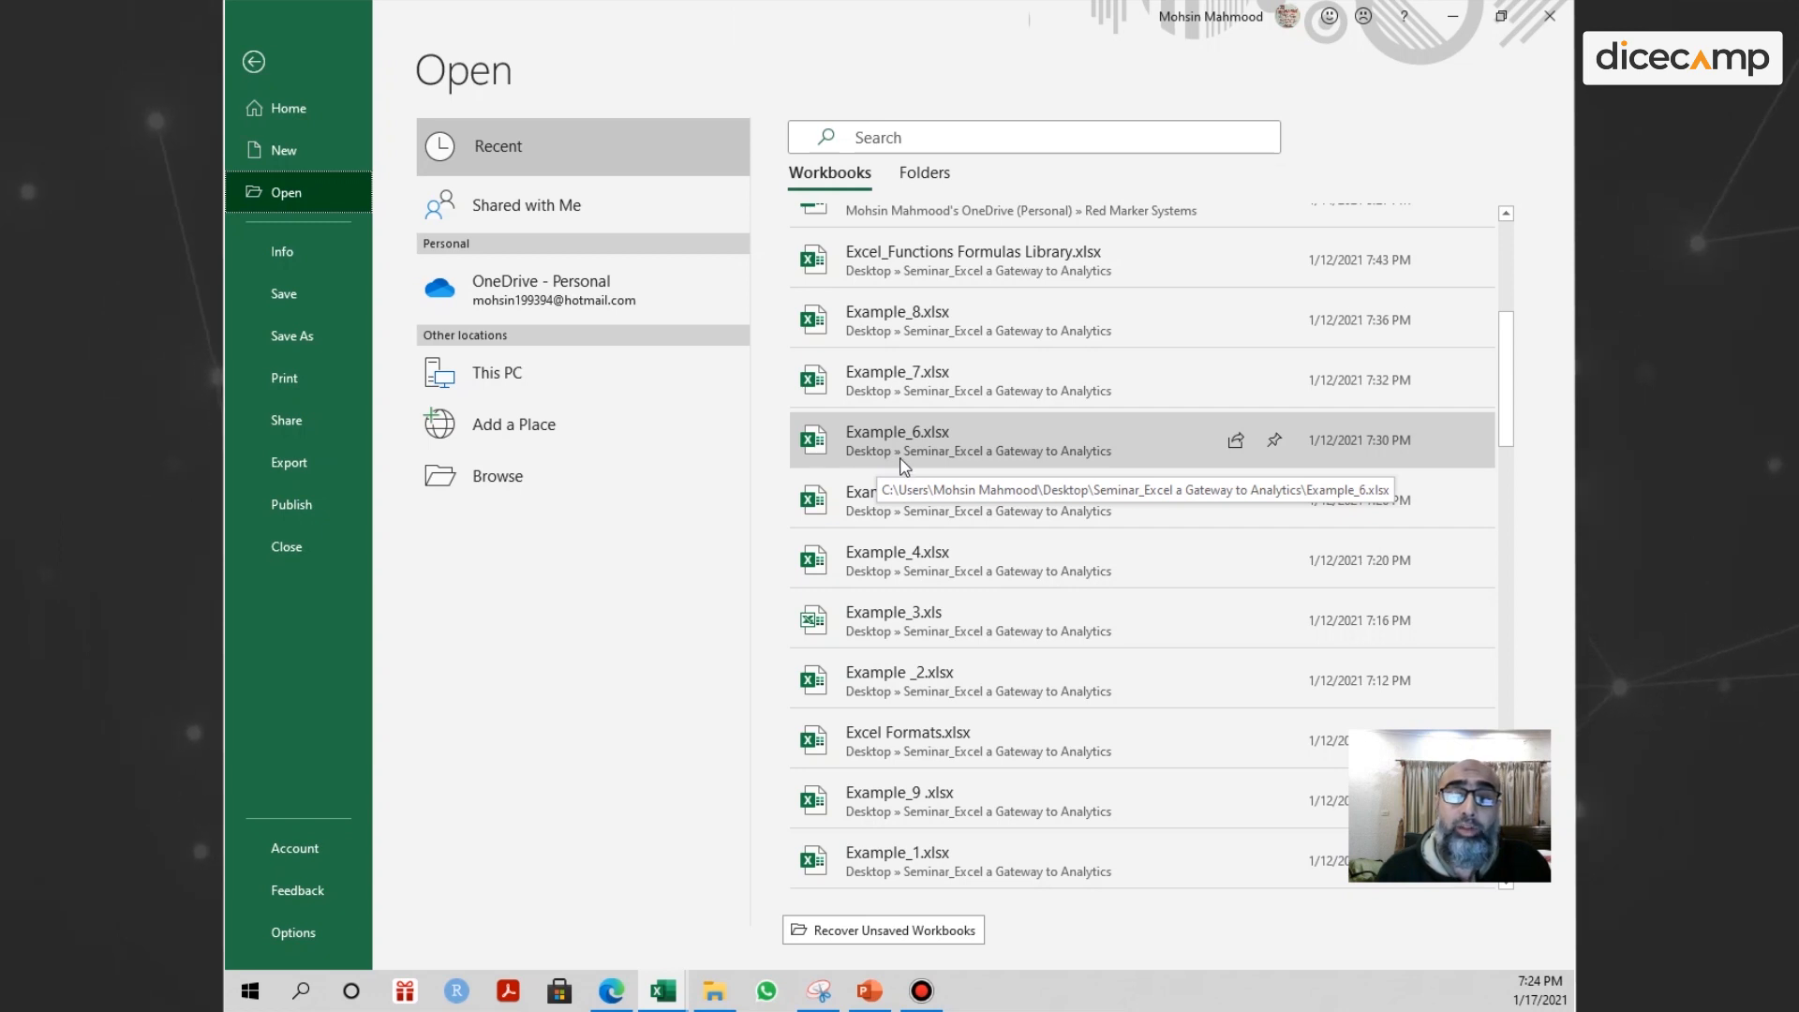
pyautogui.scroll(2, 900, 441)
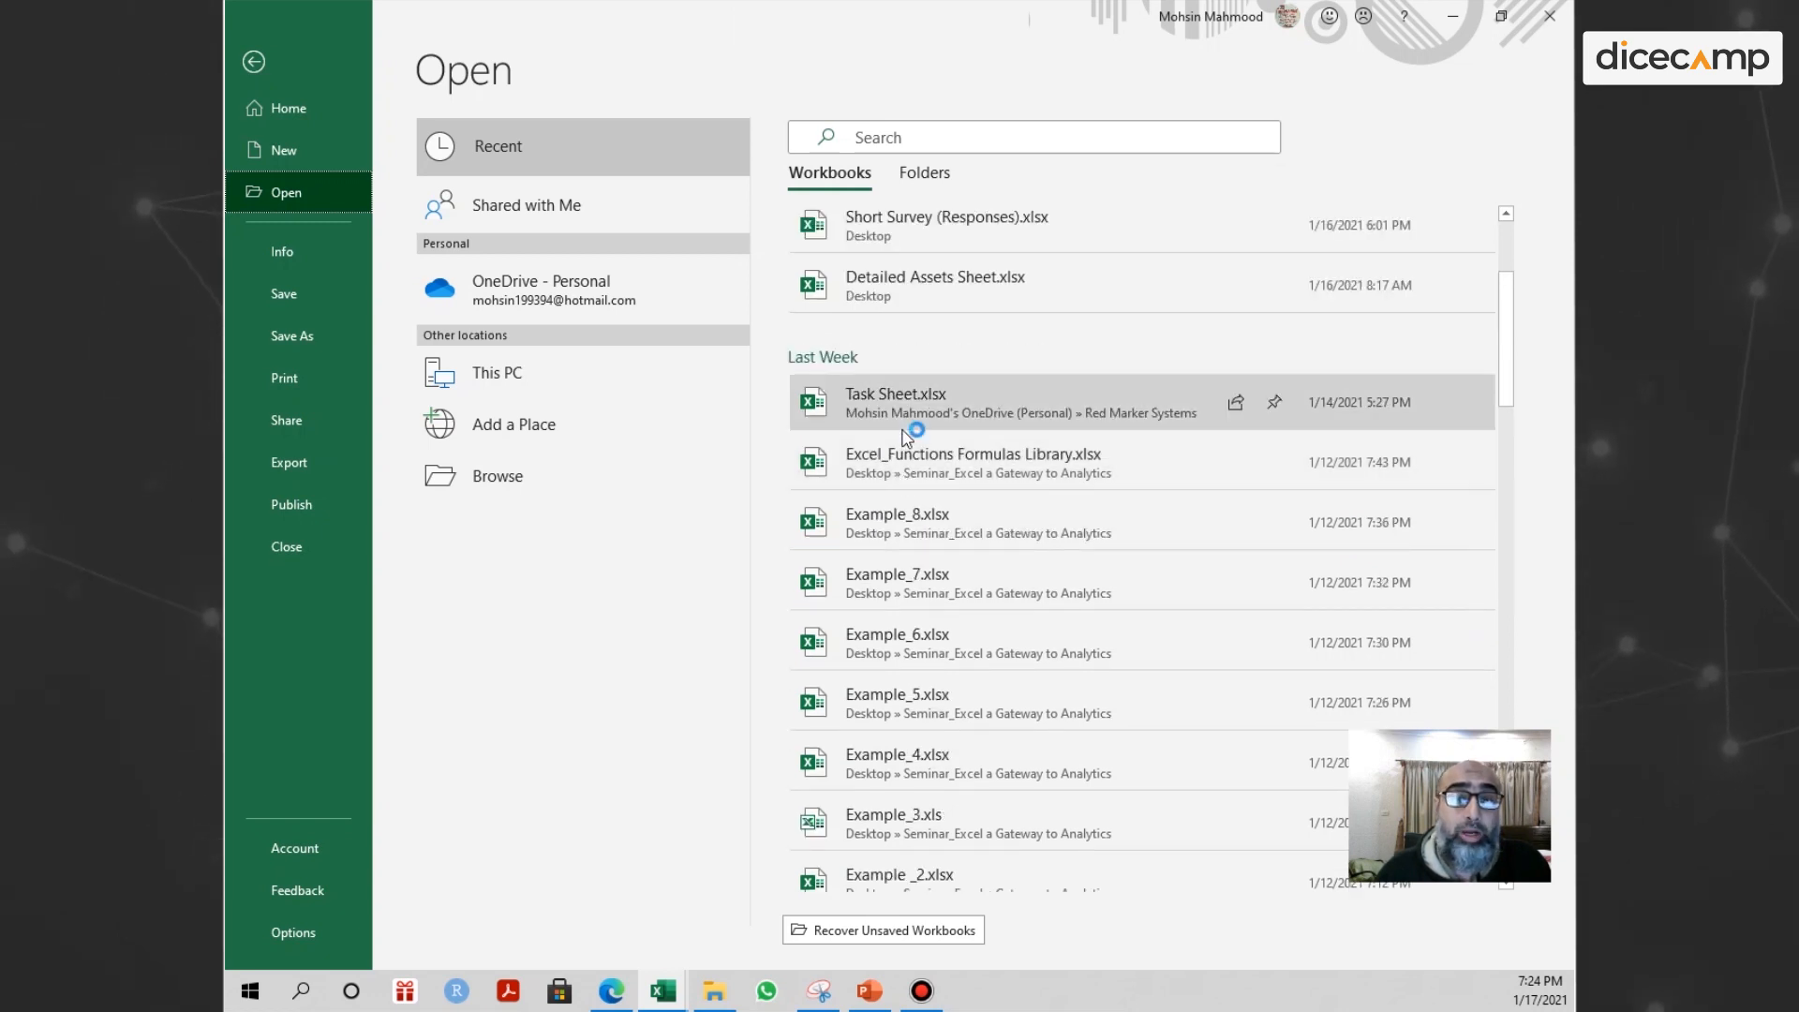
pyautogui.scroll(3, 881, 379)
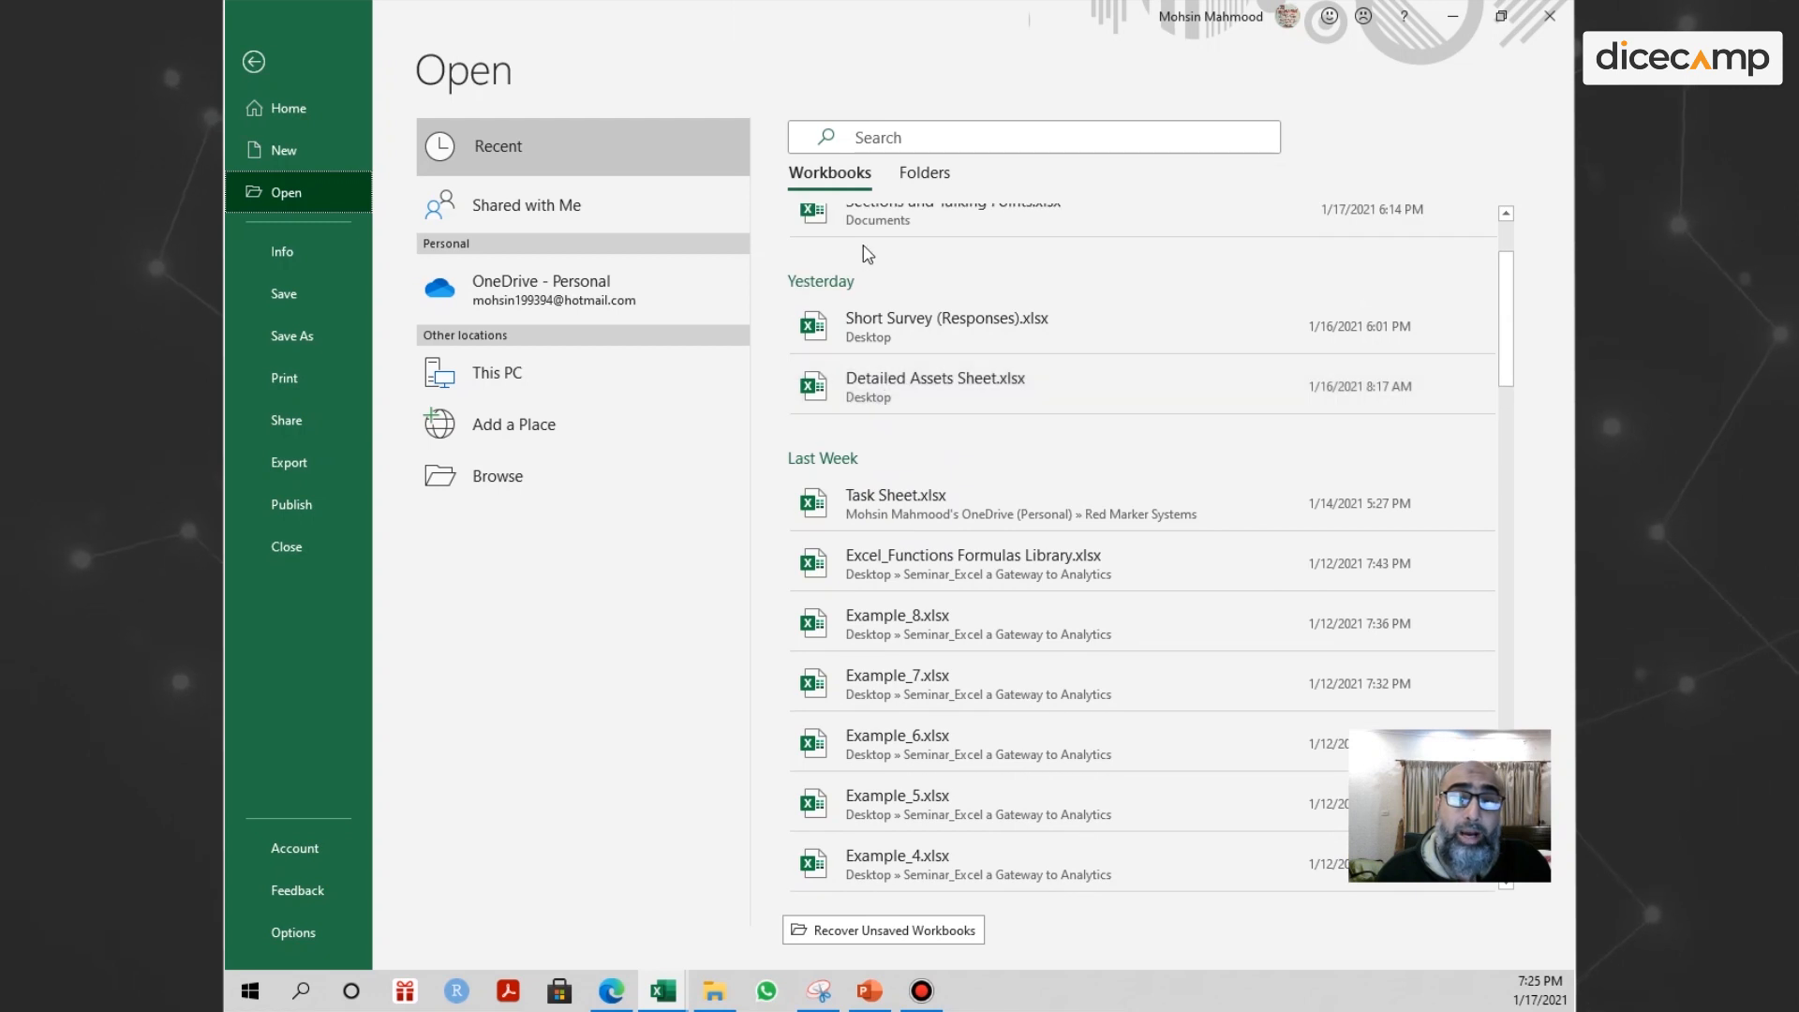
pyautogui.scroll(-1, 895, 328)
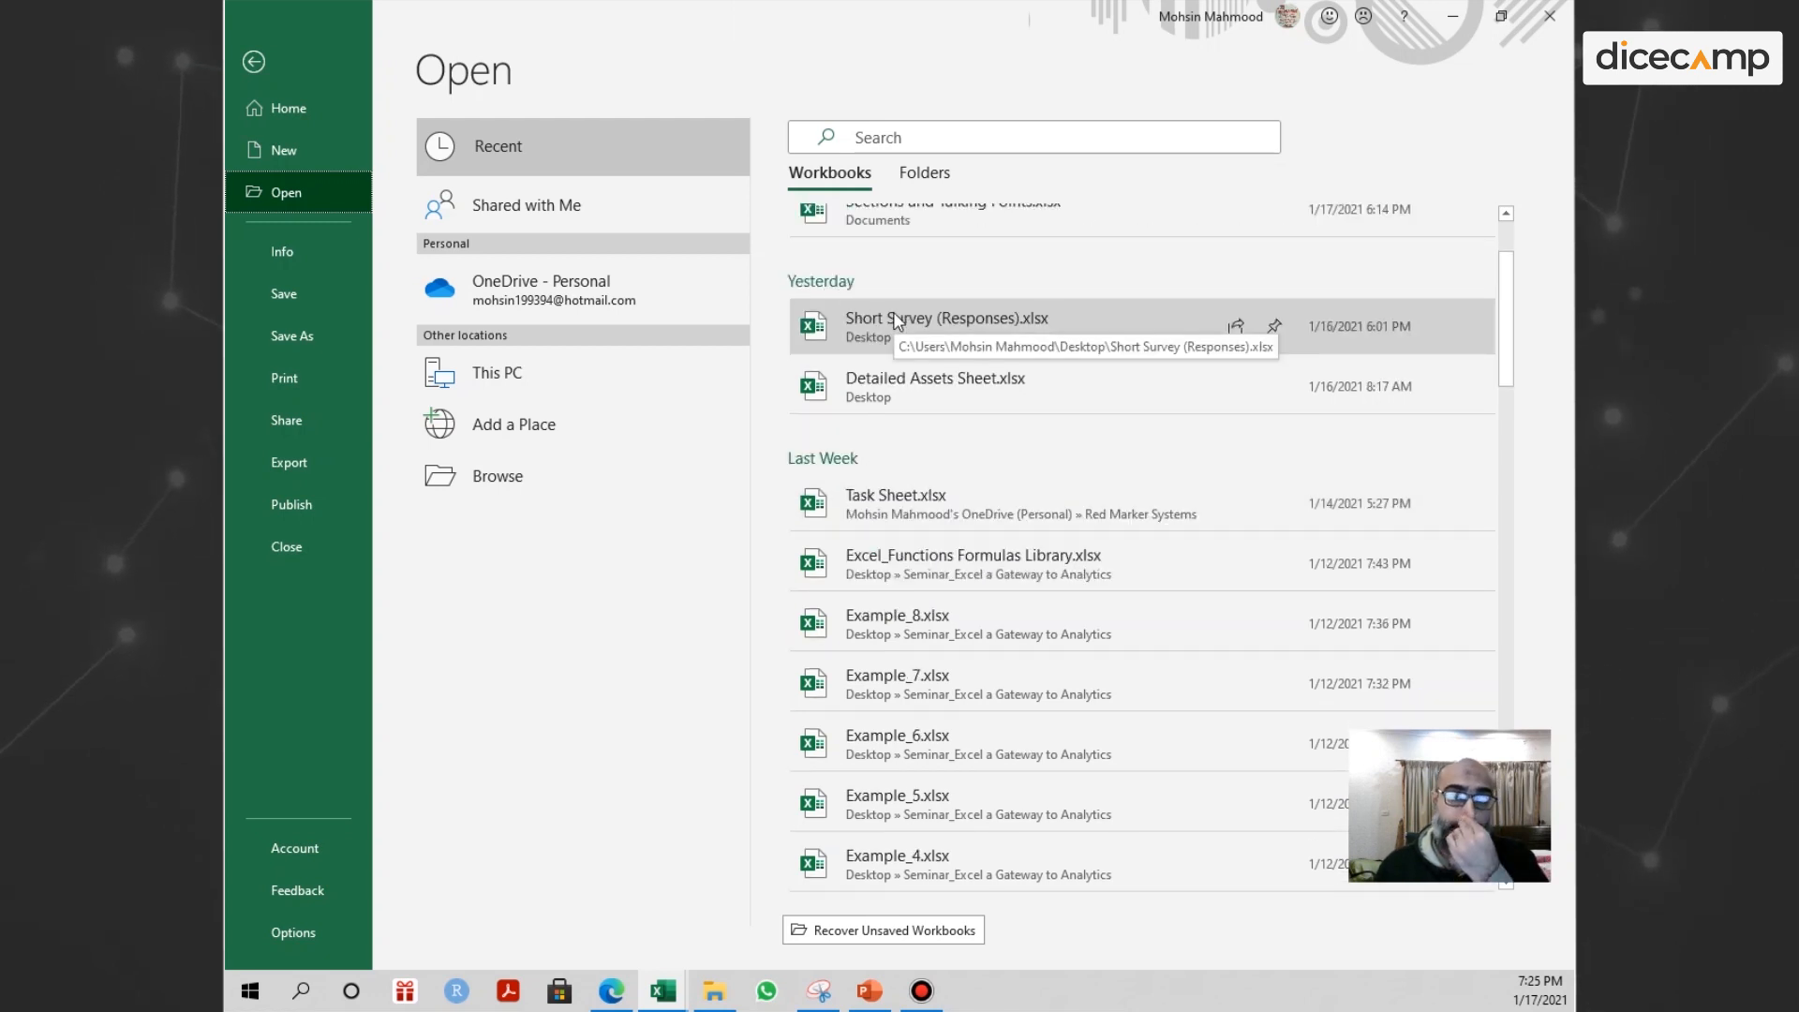
pyautogui.scroll(-1, 905, 330)
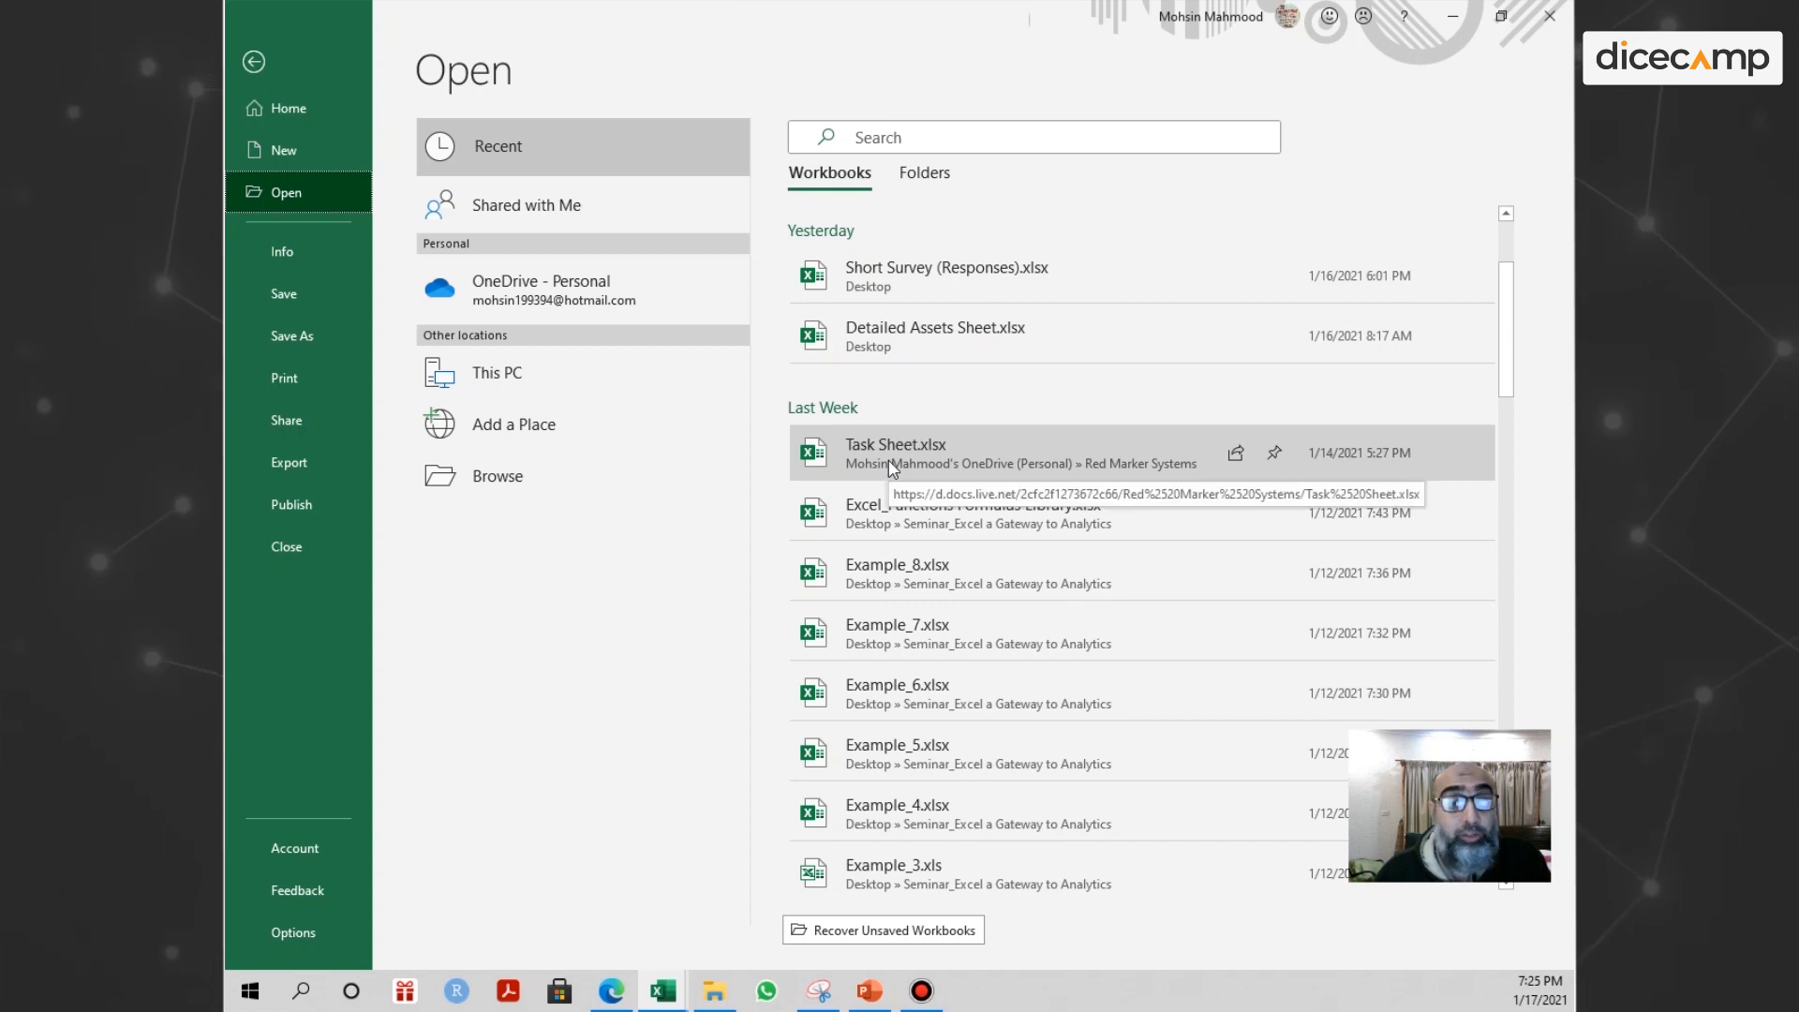
# Browse the Documents folder on This PC for workbooks, cancel the file dialog and return to the worksheet.
pyautogui.click(510, 373)
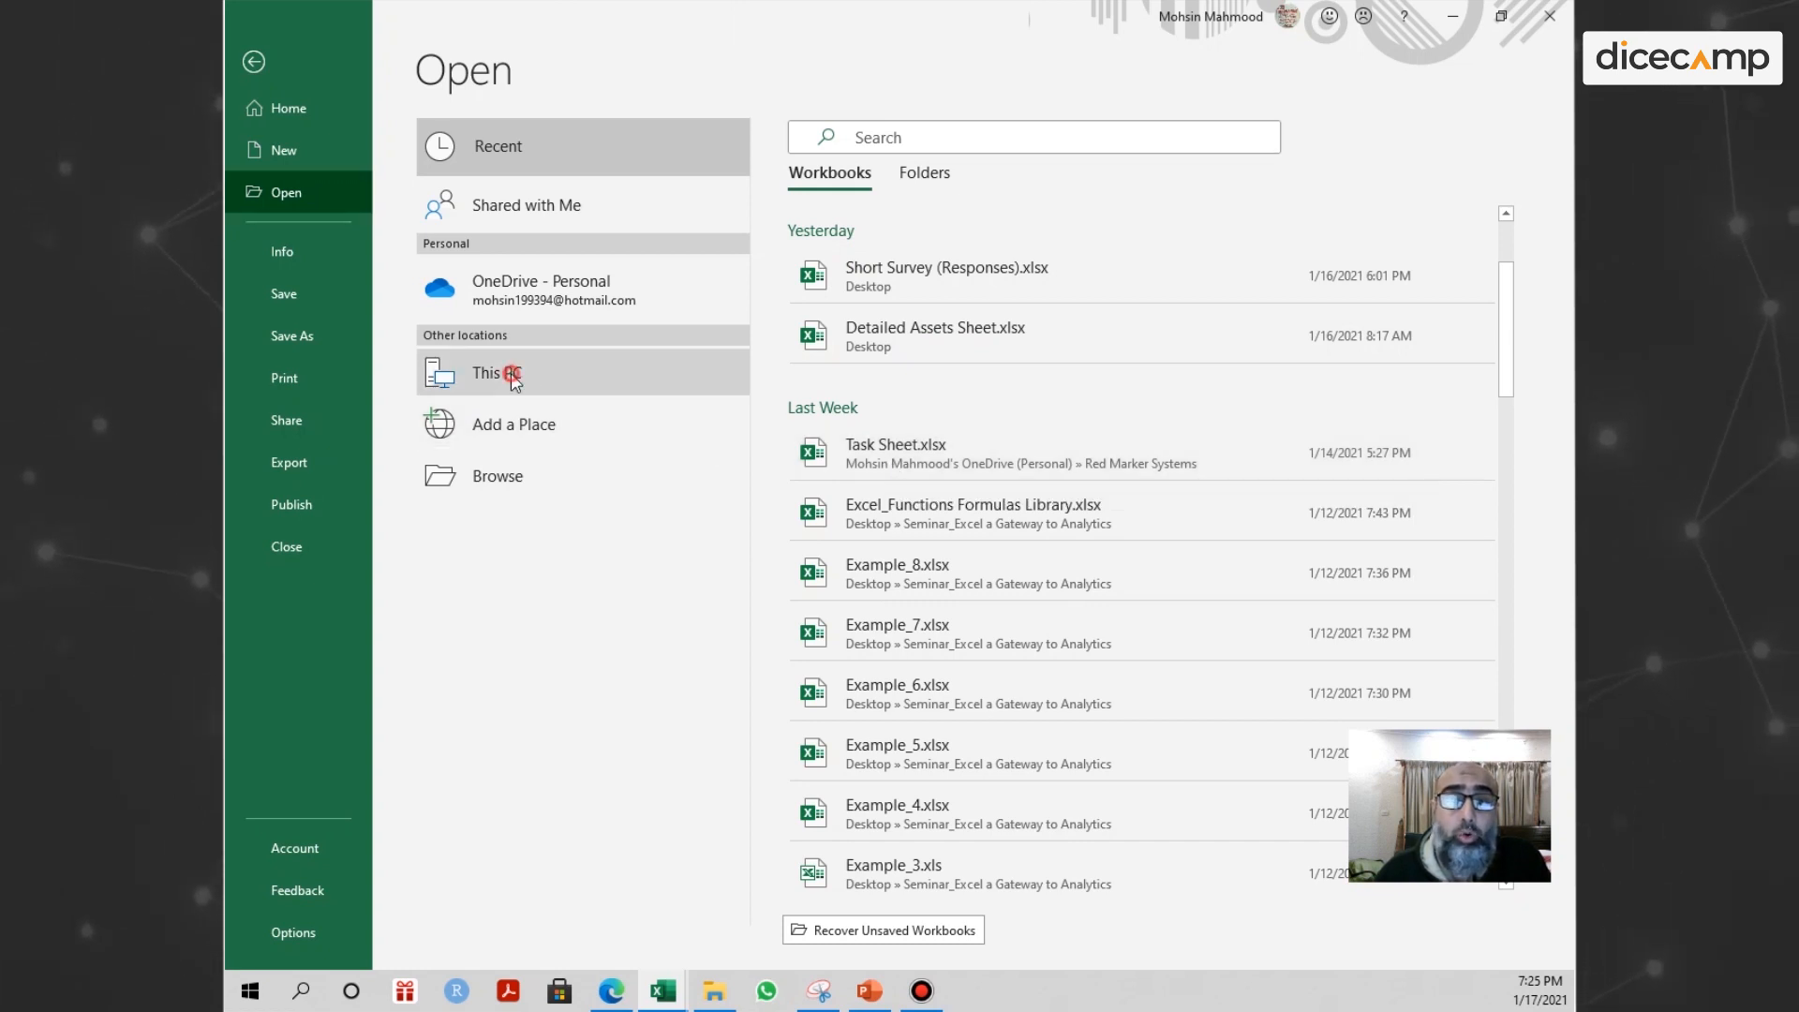
pyautogui.click(588, 476)
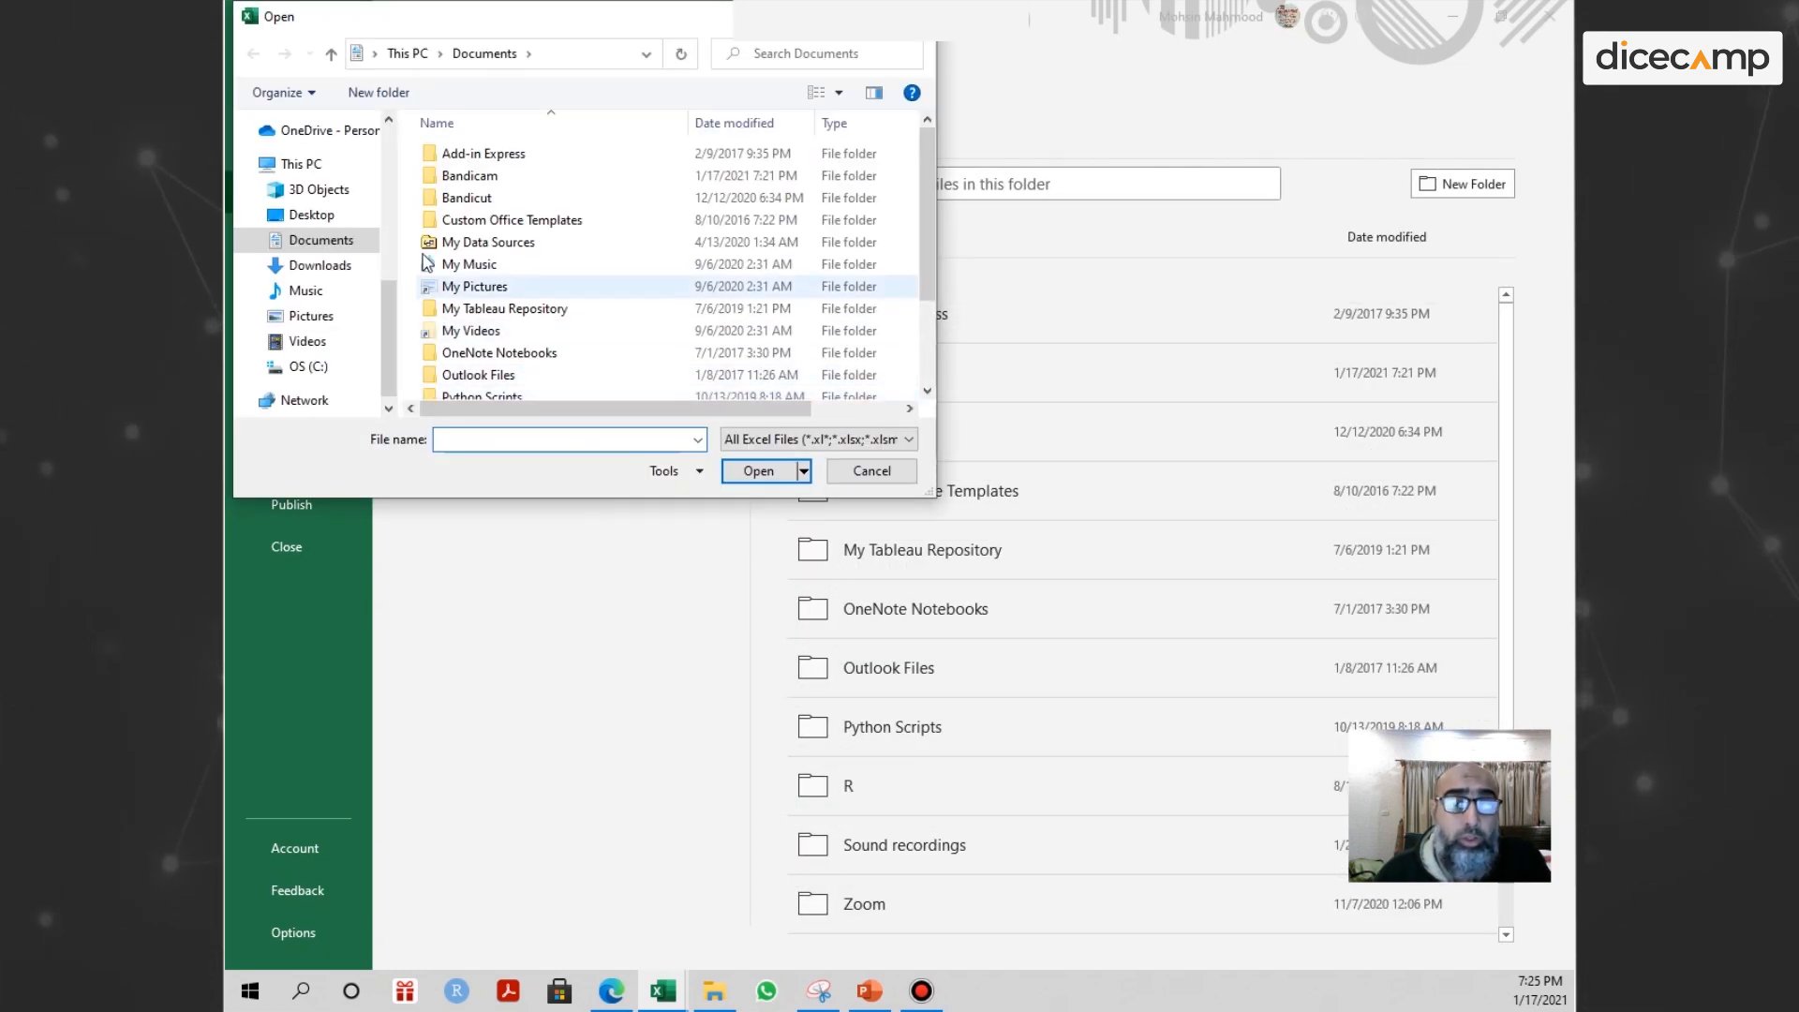
pyautogui.scroll(-2, 506, 227)
pyautogui.scroll(2, 504, 225)
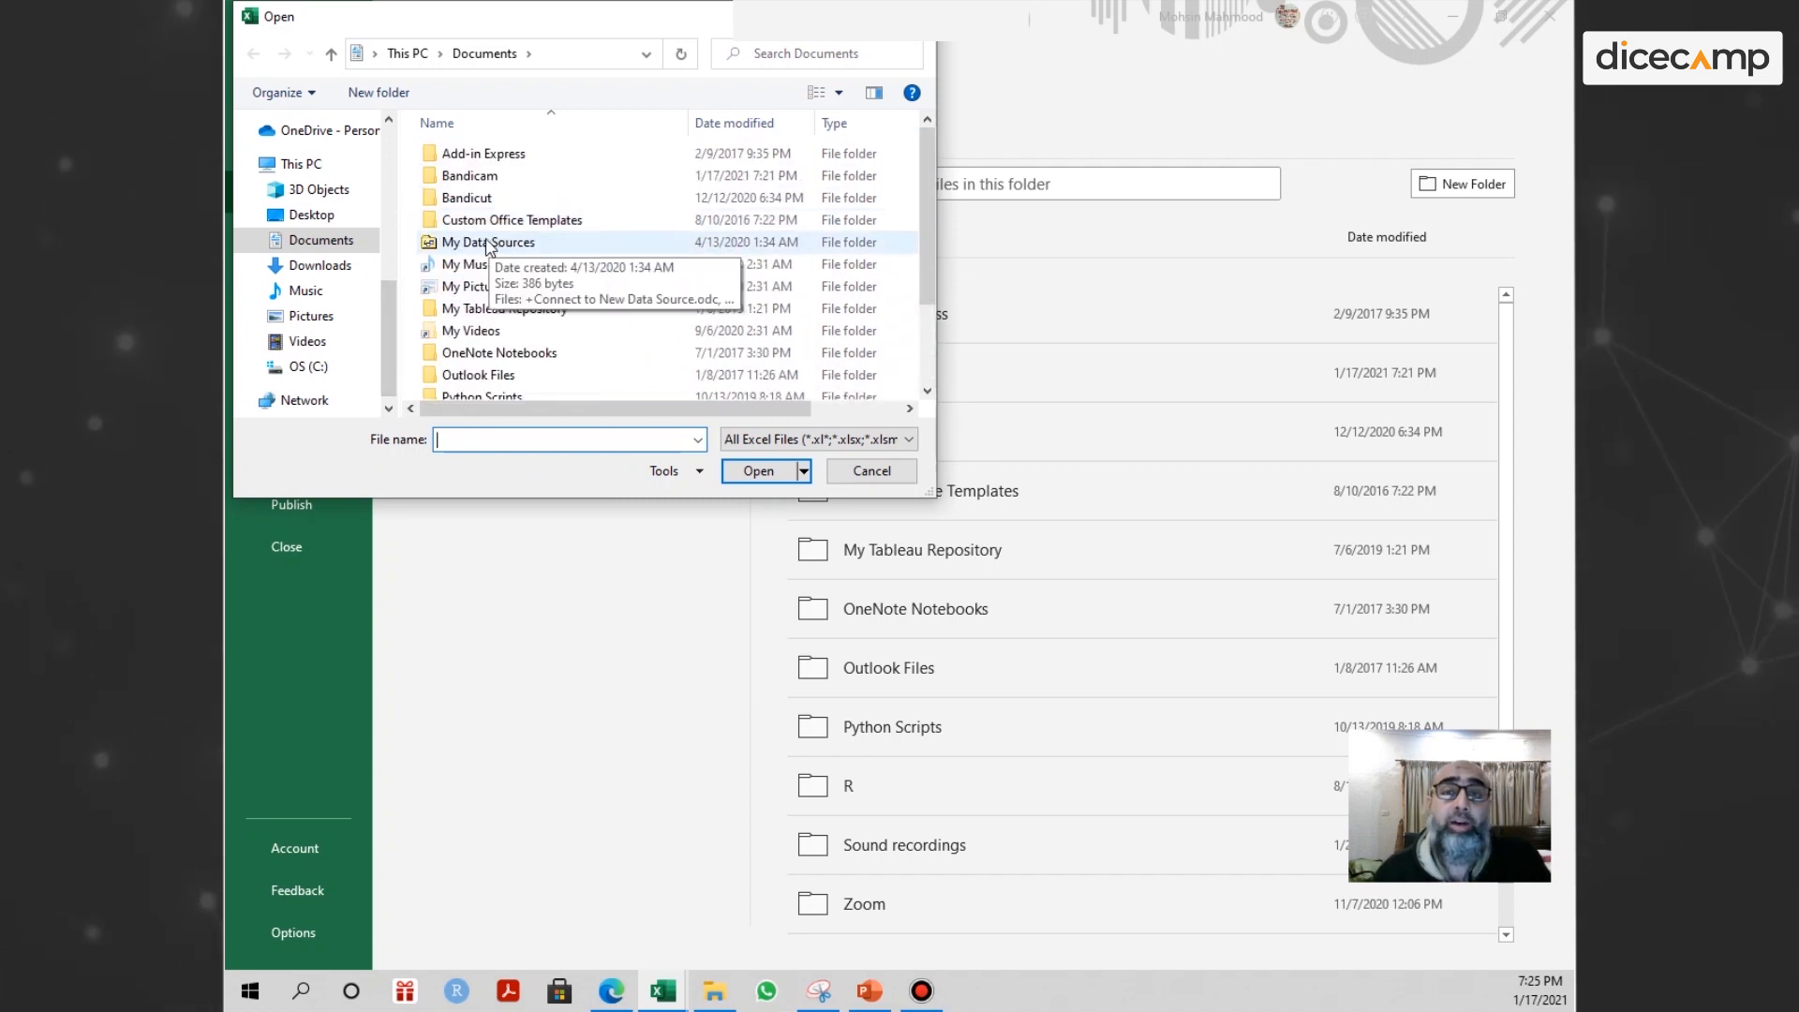
pyautogui.click(867, 474)
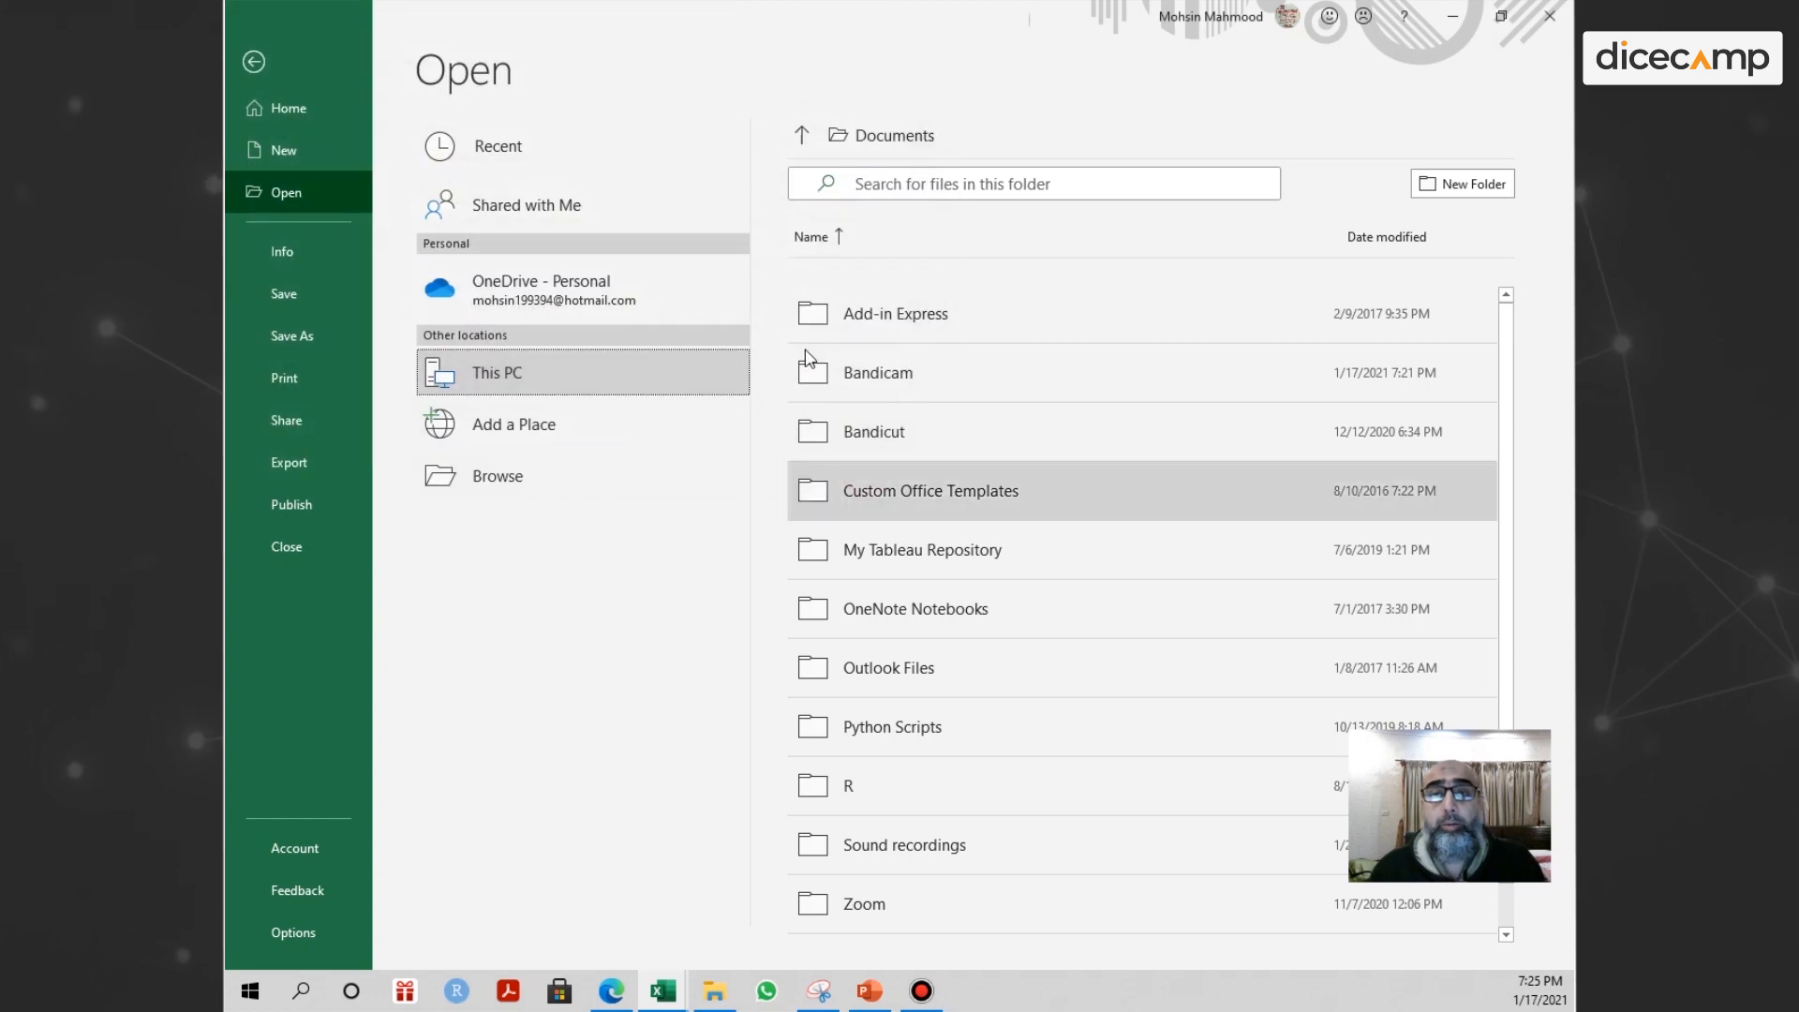
pyautogui.press('Escape')
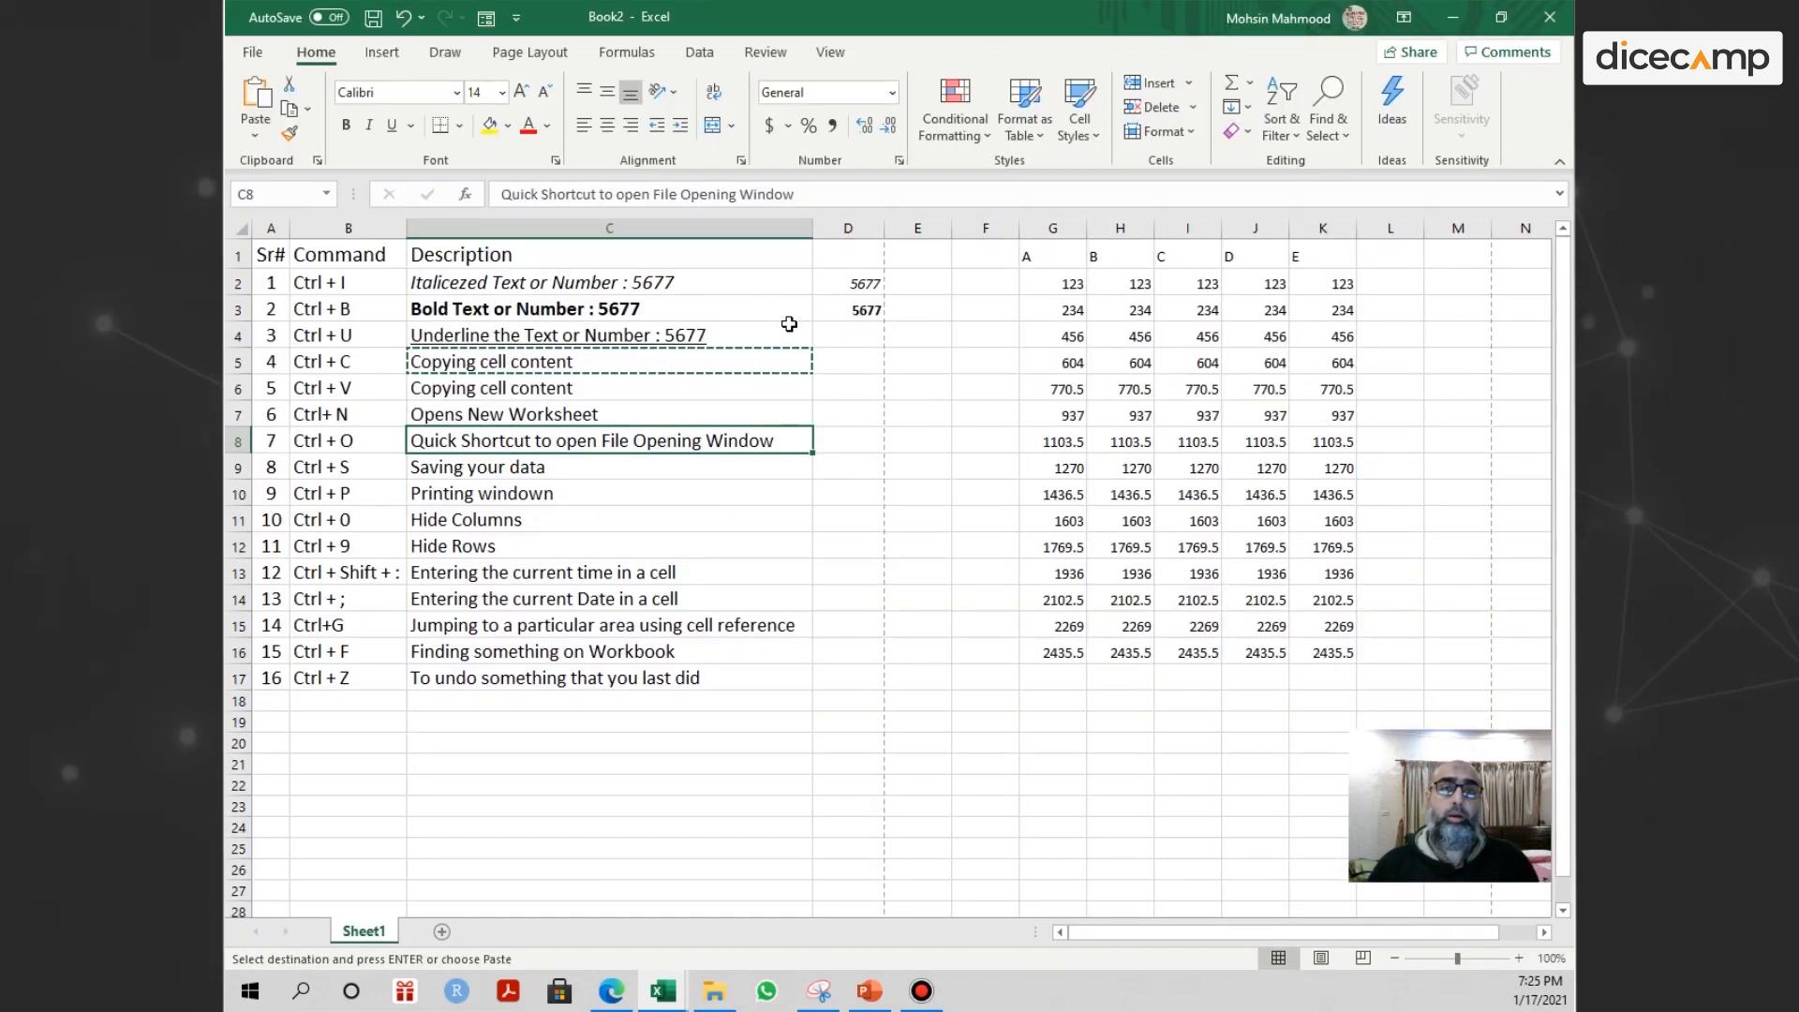
# View the file opening page again by way of the File area, and return to the worksheet.
pyautogui.click(251, 54)
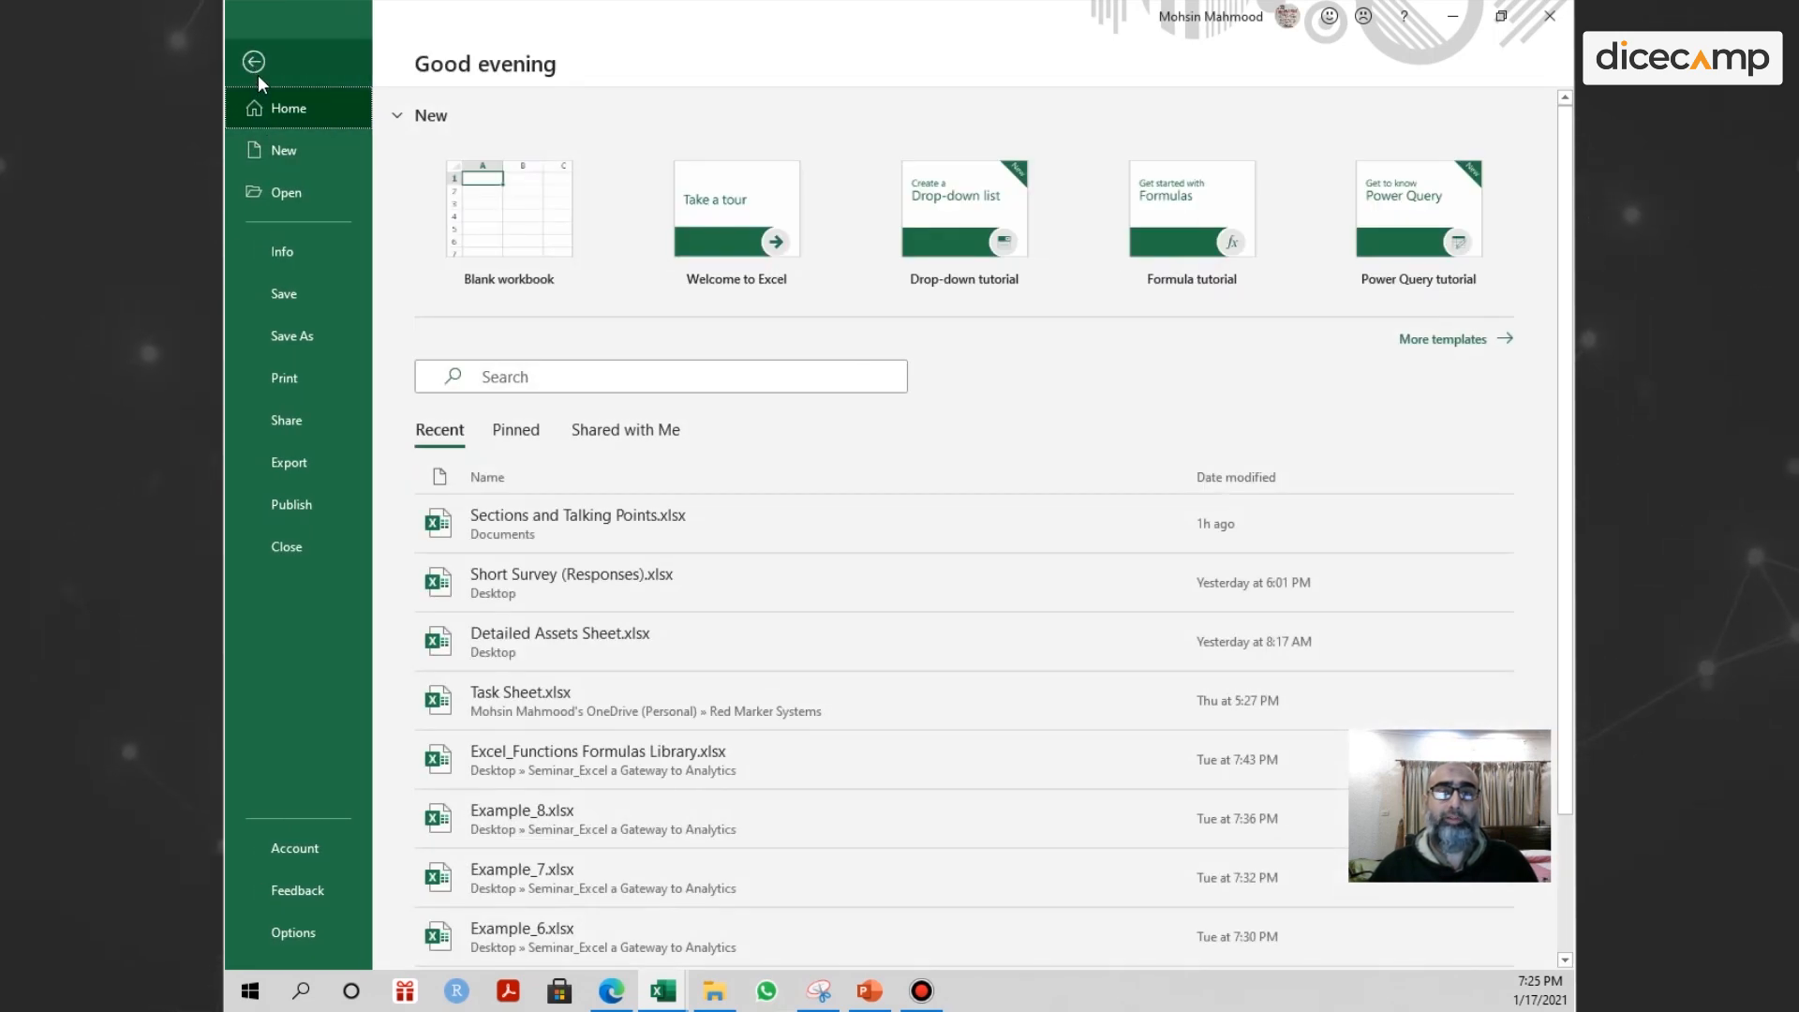
pyautogui.click(279, 191)
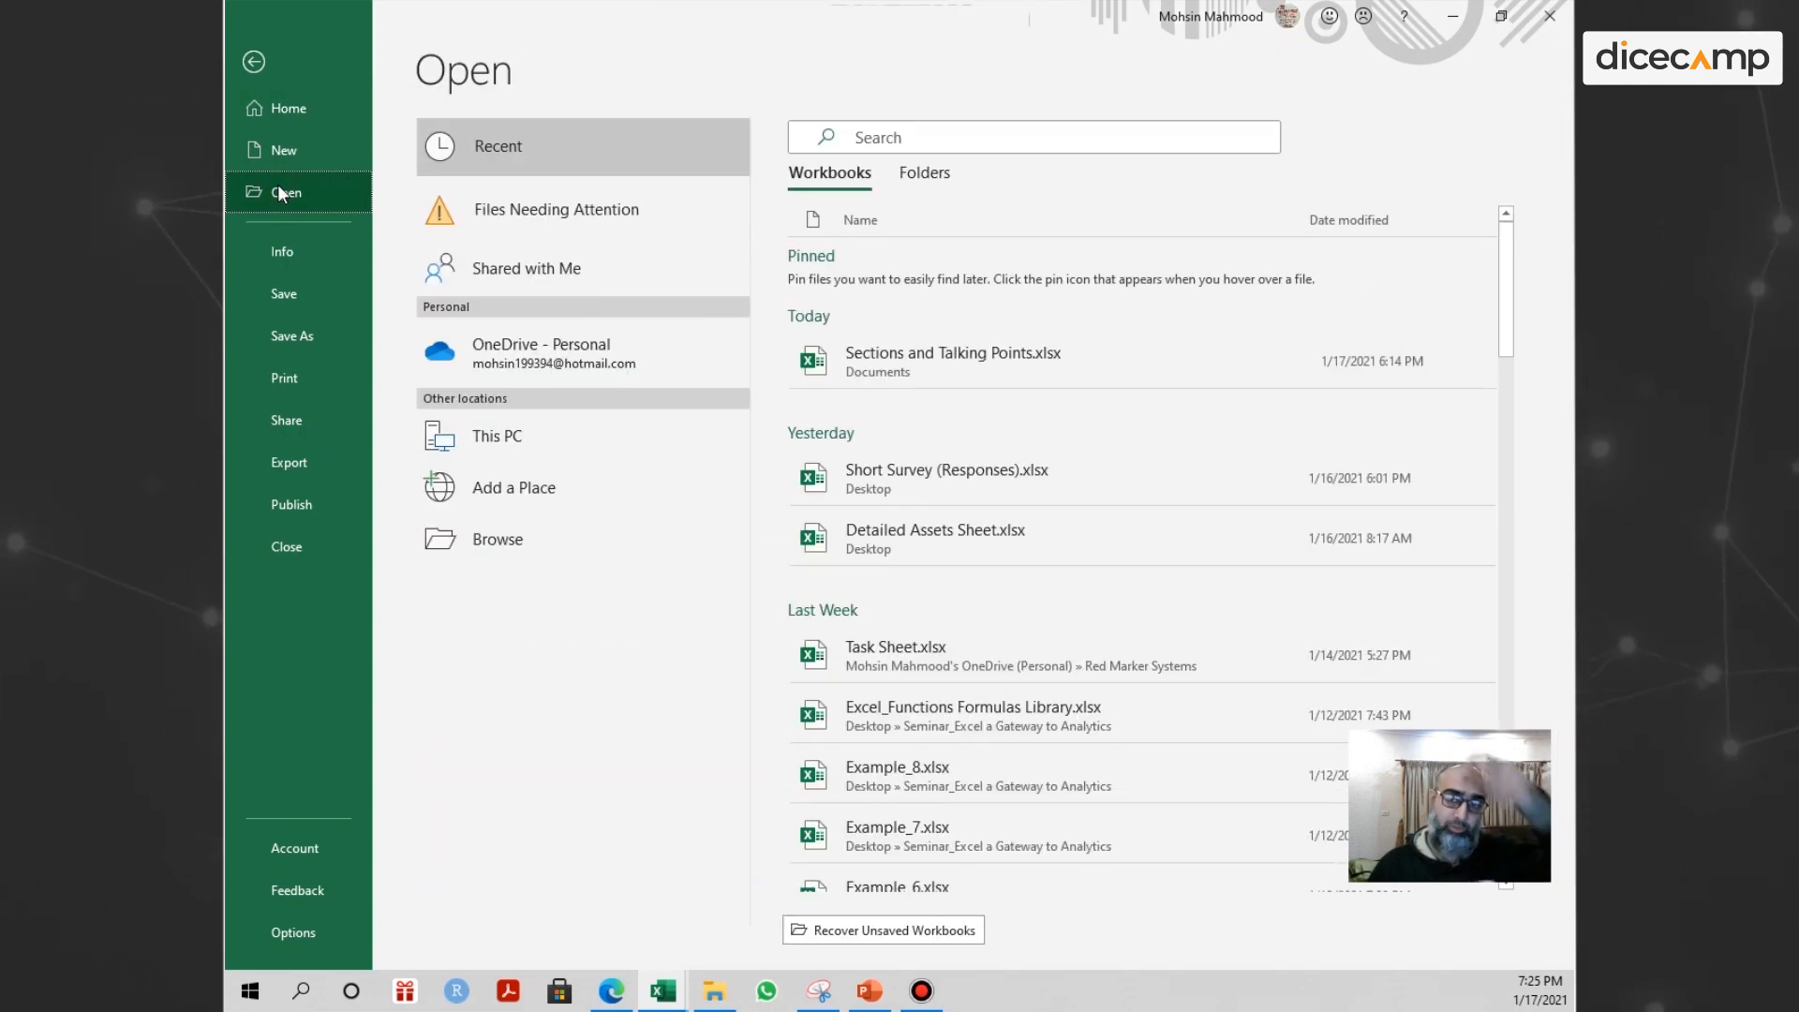
pyautogui.press('Escape')
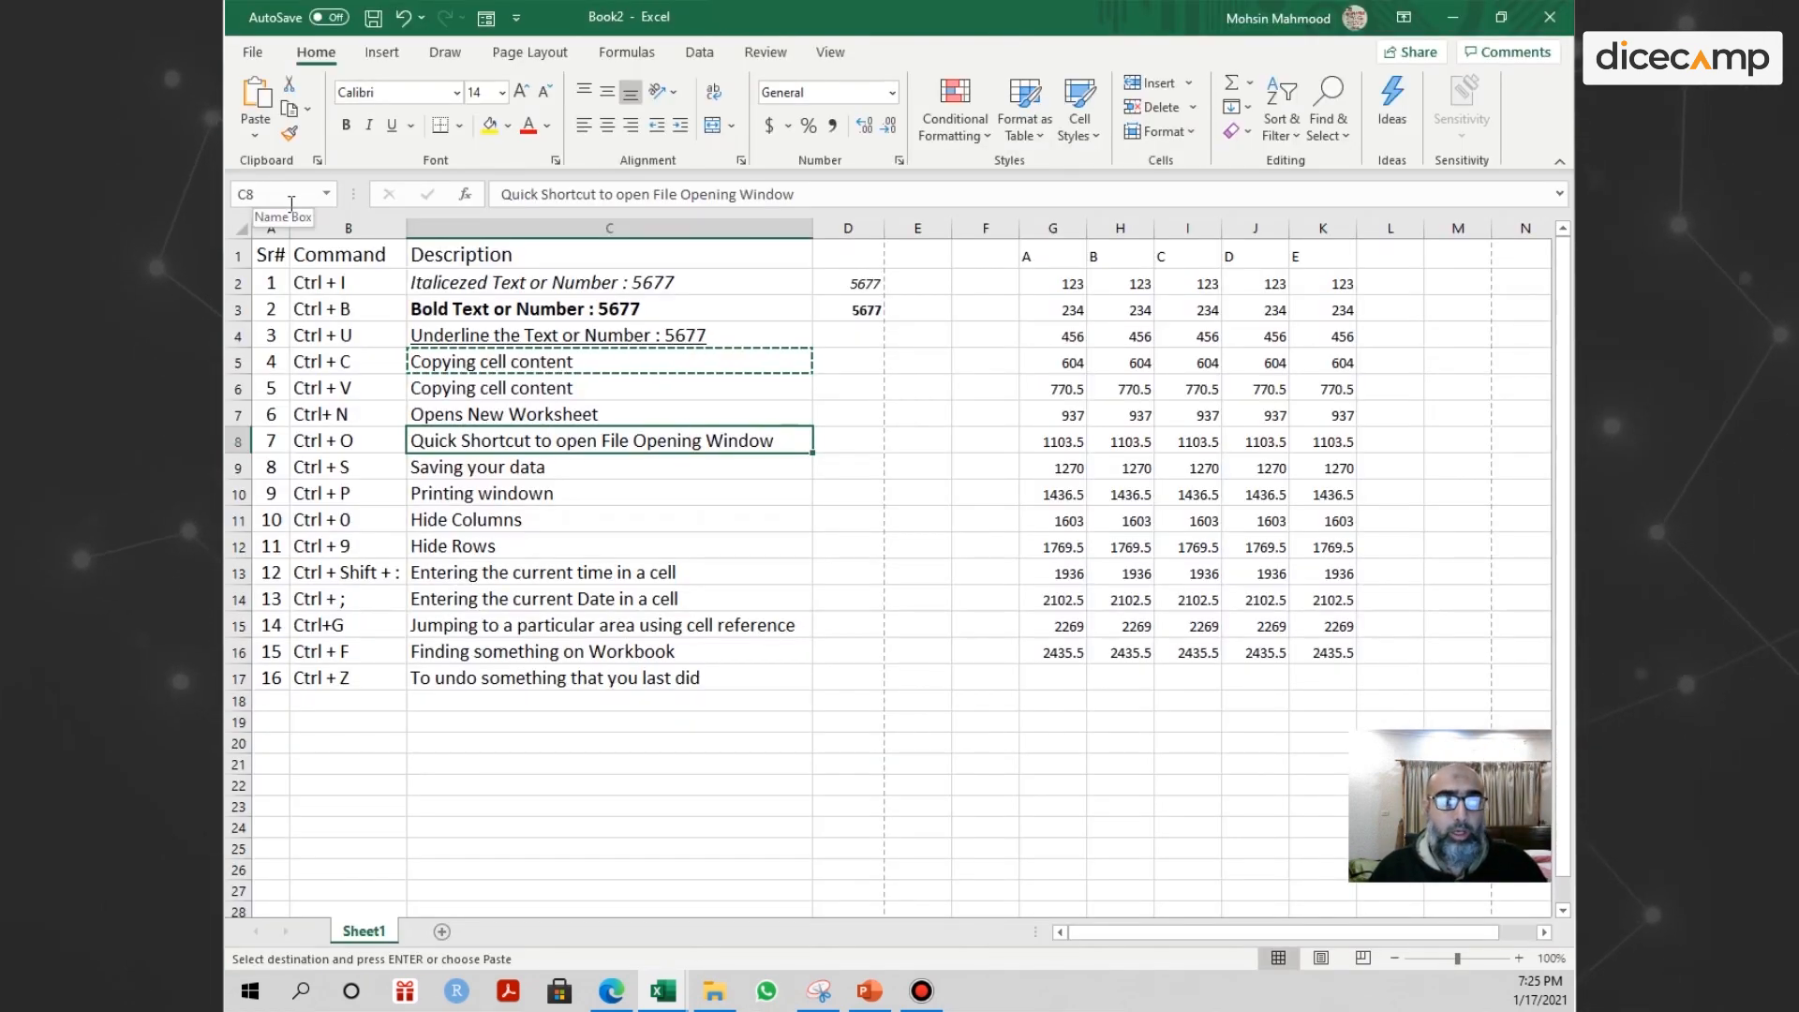
# Cancel the pending cell copy, view the print settings and preview from cell C10, and return to the worksheet.
pyautogui.click(472, 474)
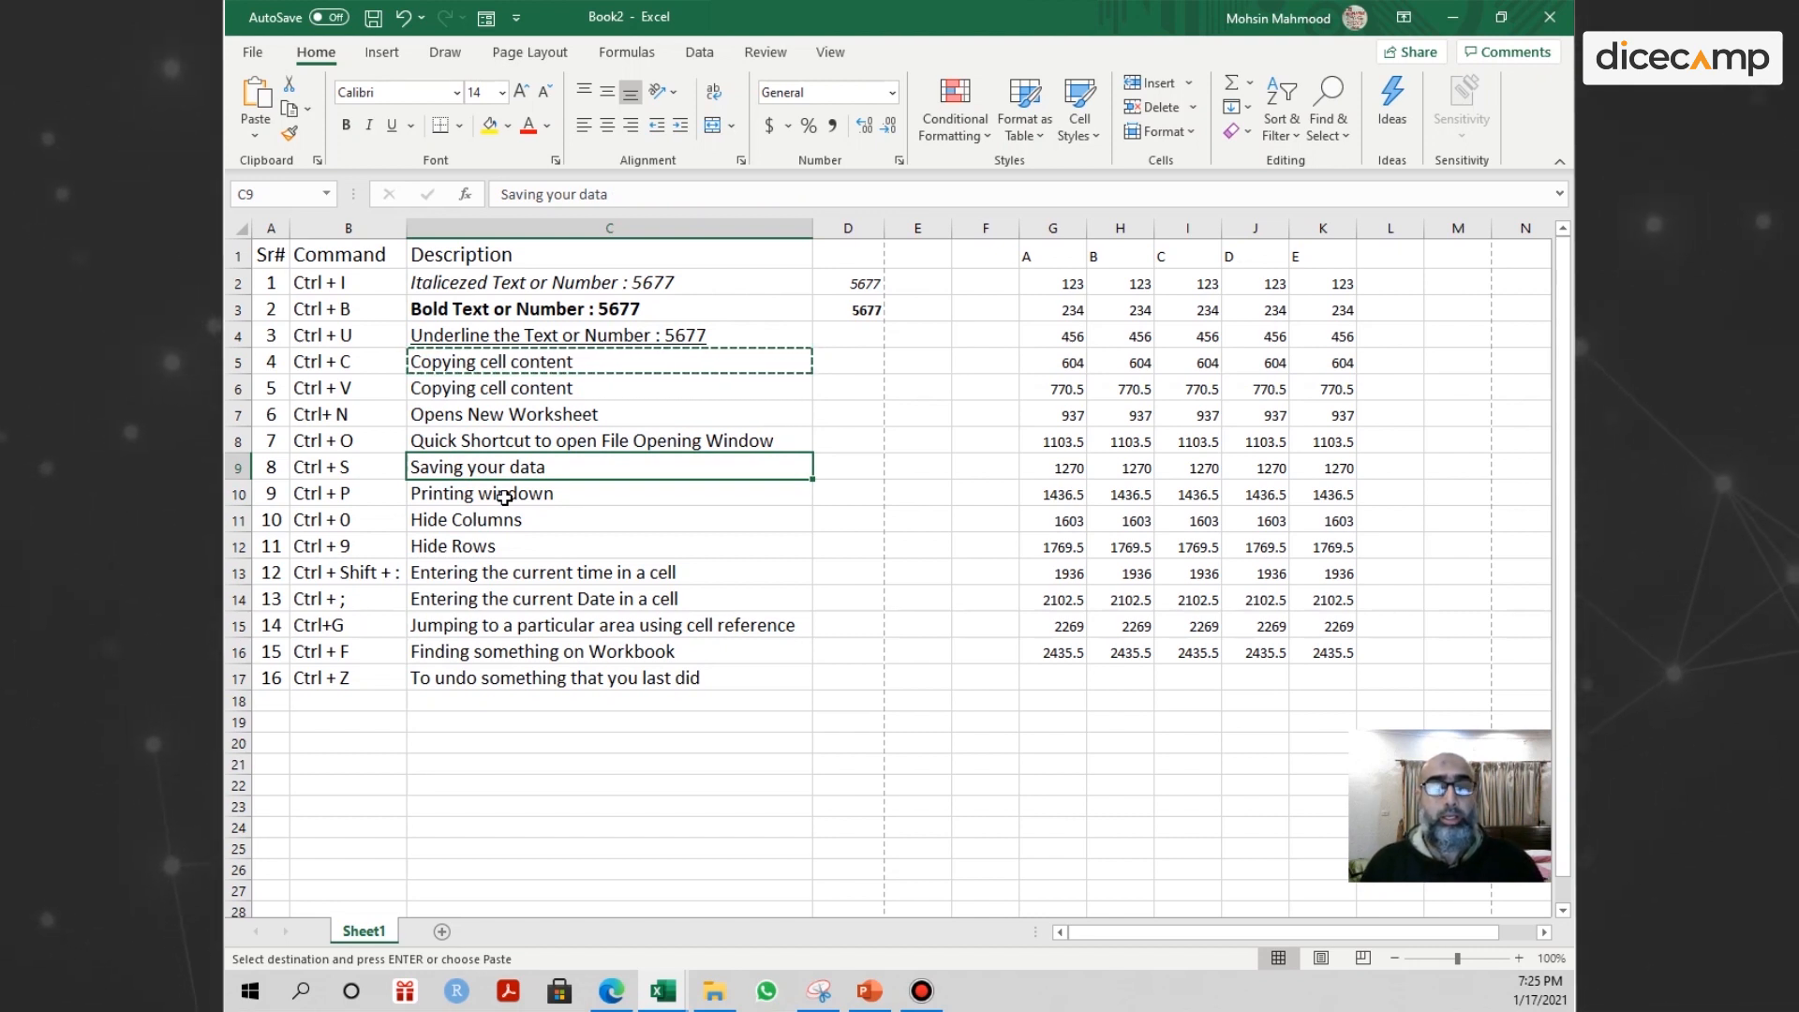
pyautogui.press('Escape')
pyautogui.click(504, 498)
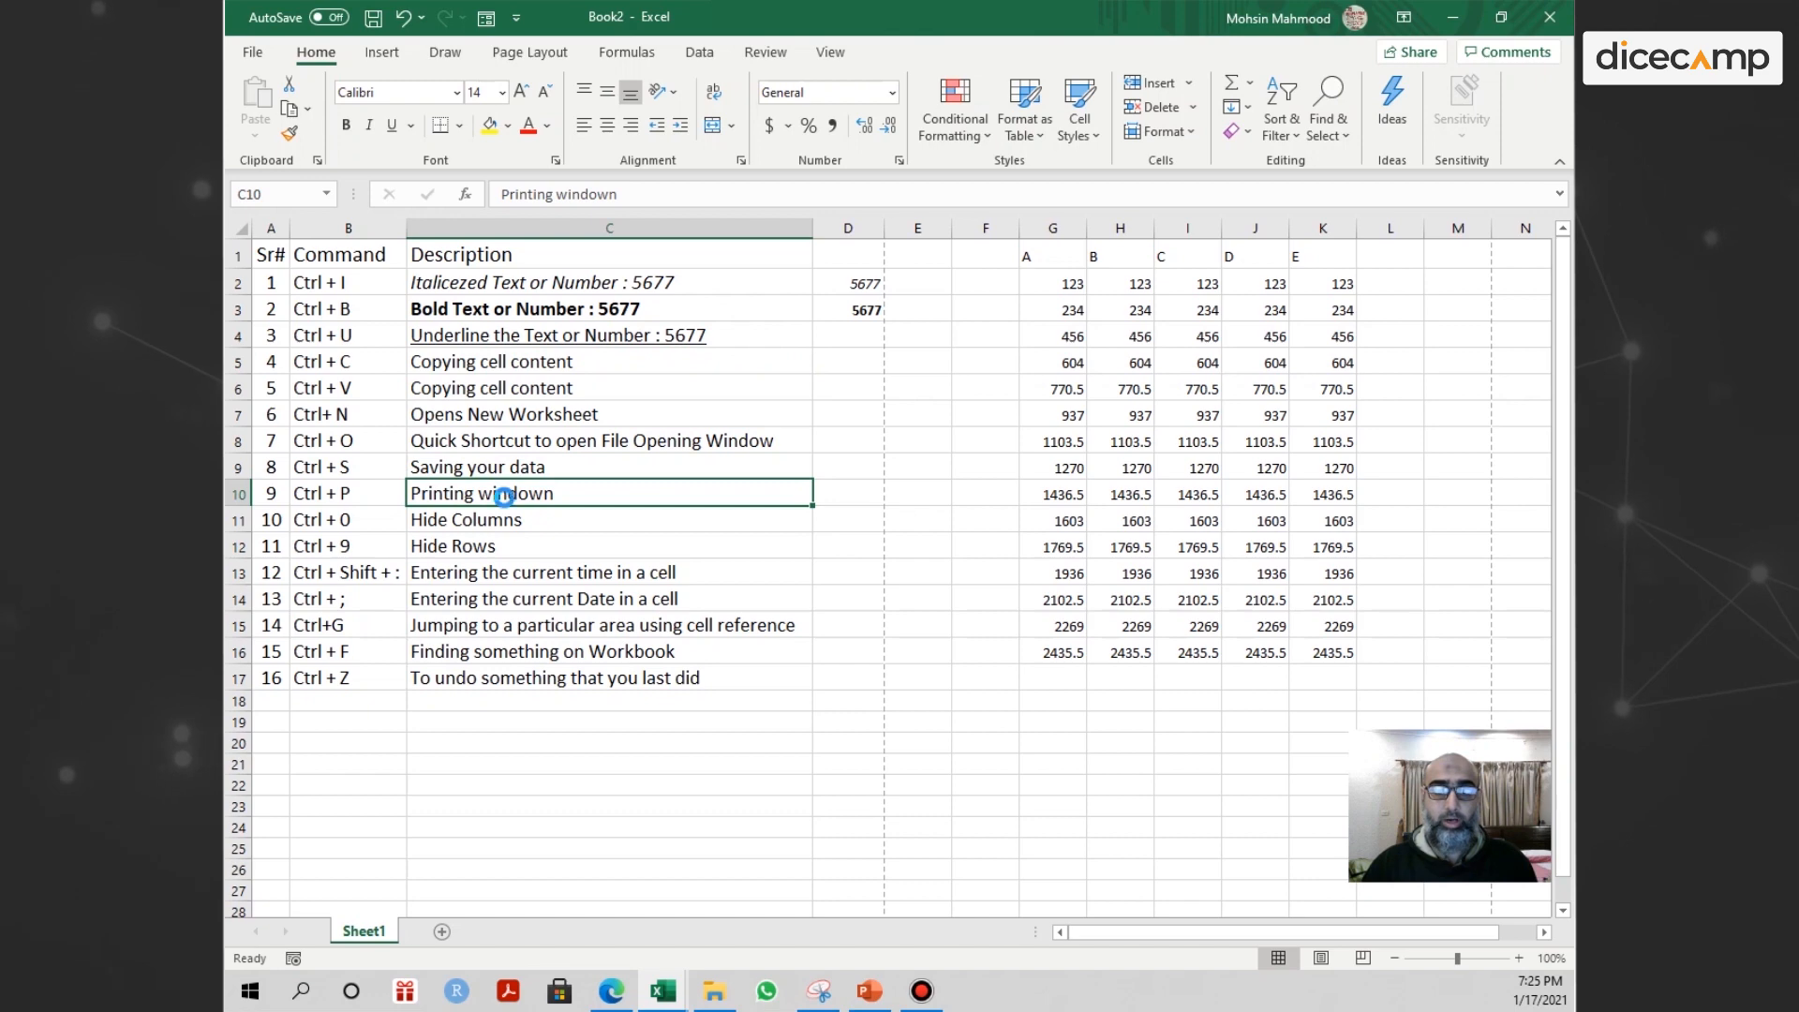
pyautogui.hotkey('ctrl', 'p')
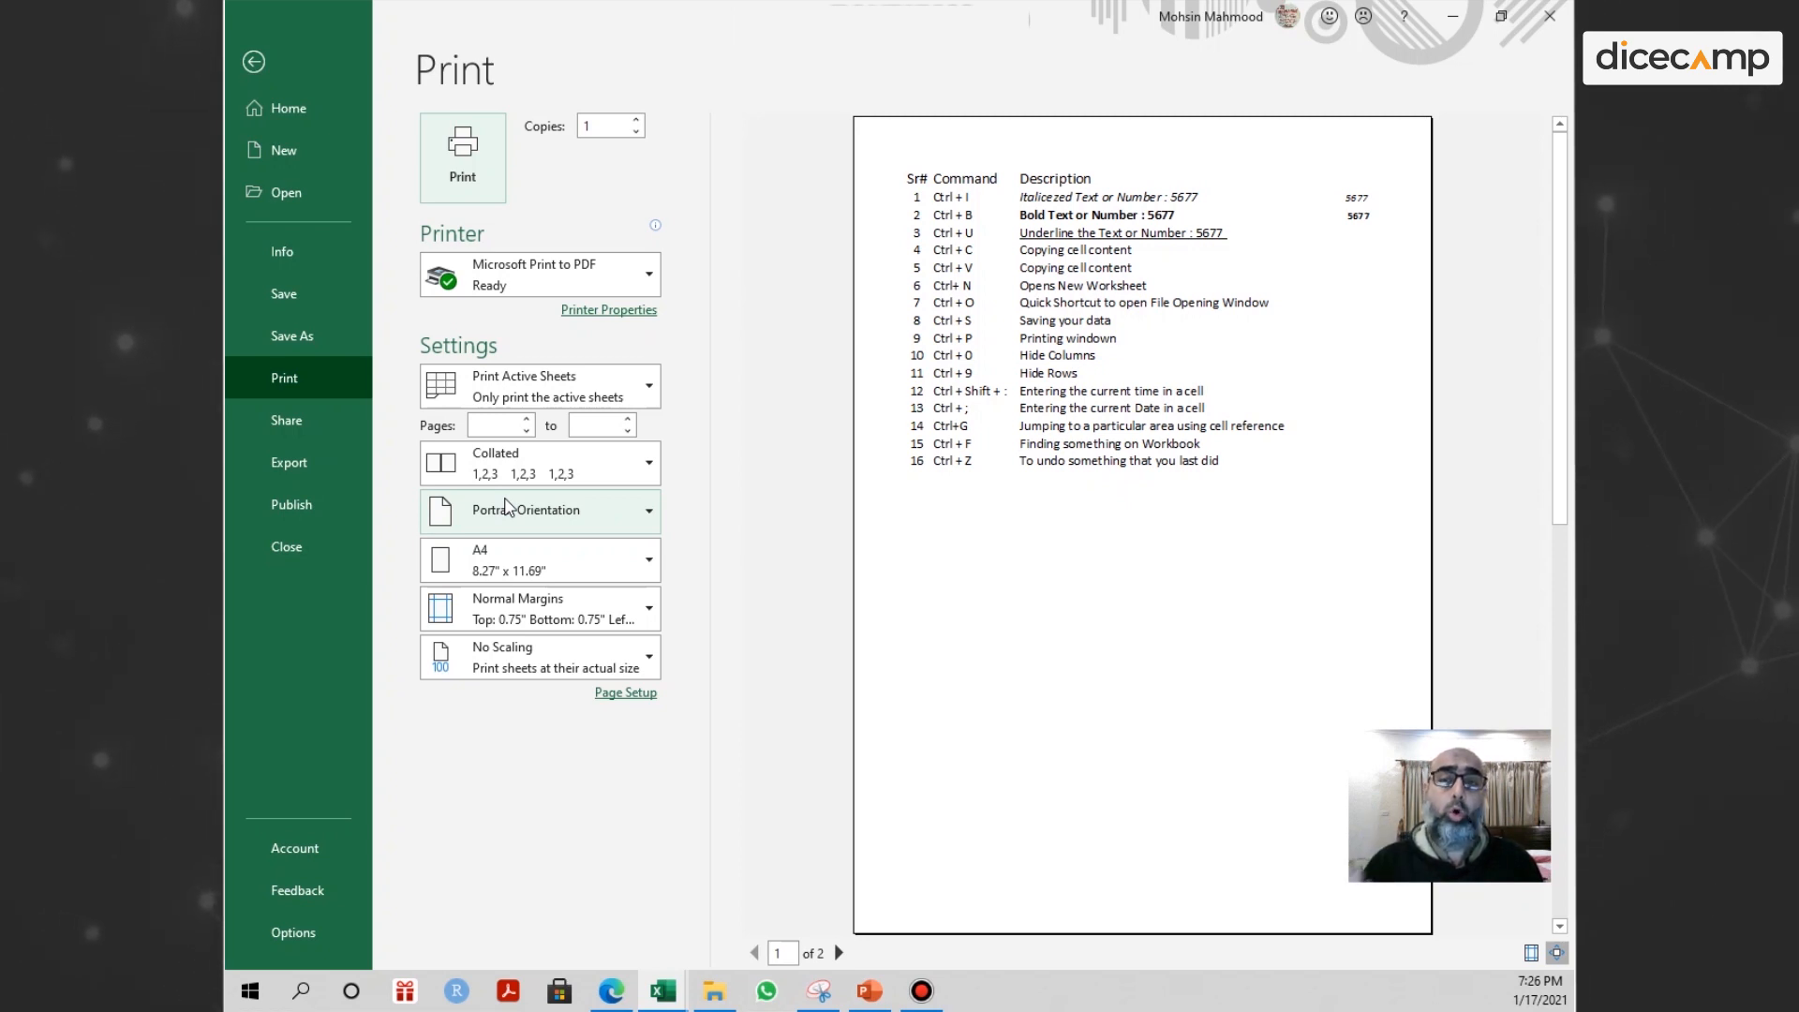
pyautogui.press('Escape')
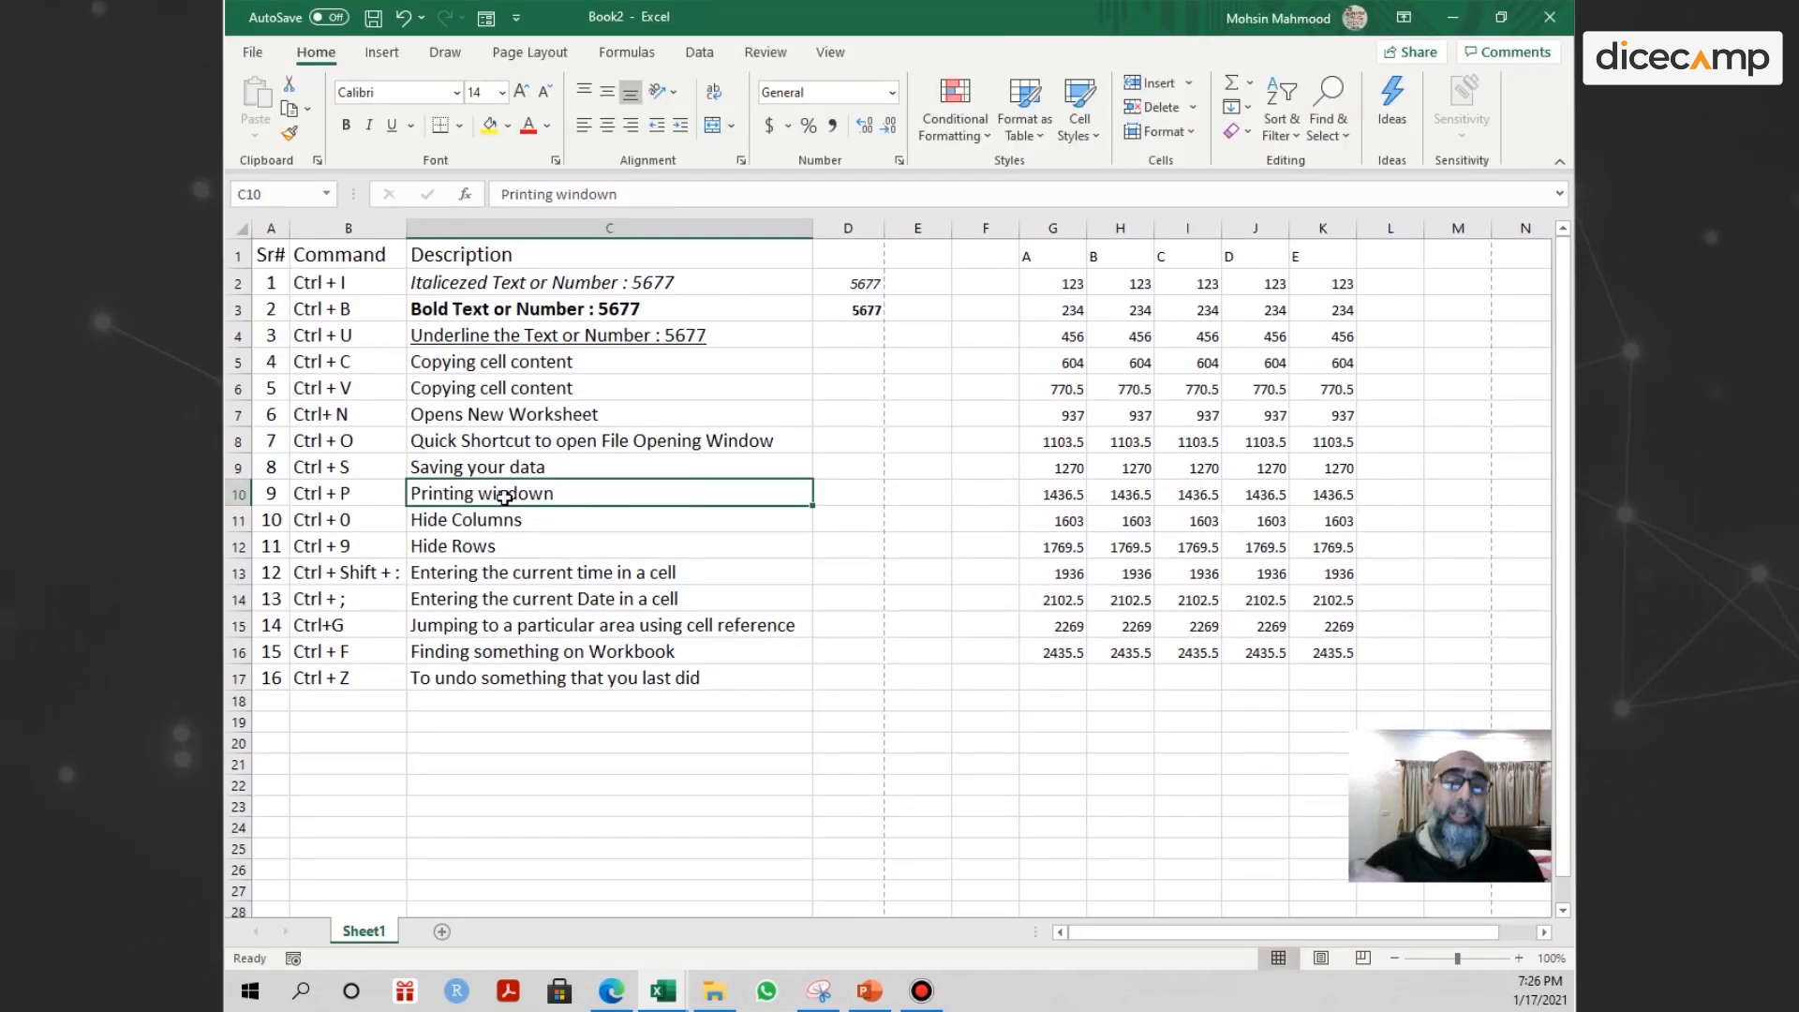
# Hide columns H to J and undo the hiding, twice in a row.
pyautogui.press('Down')
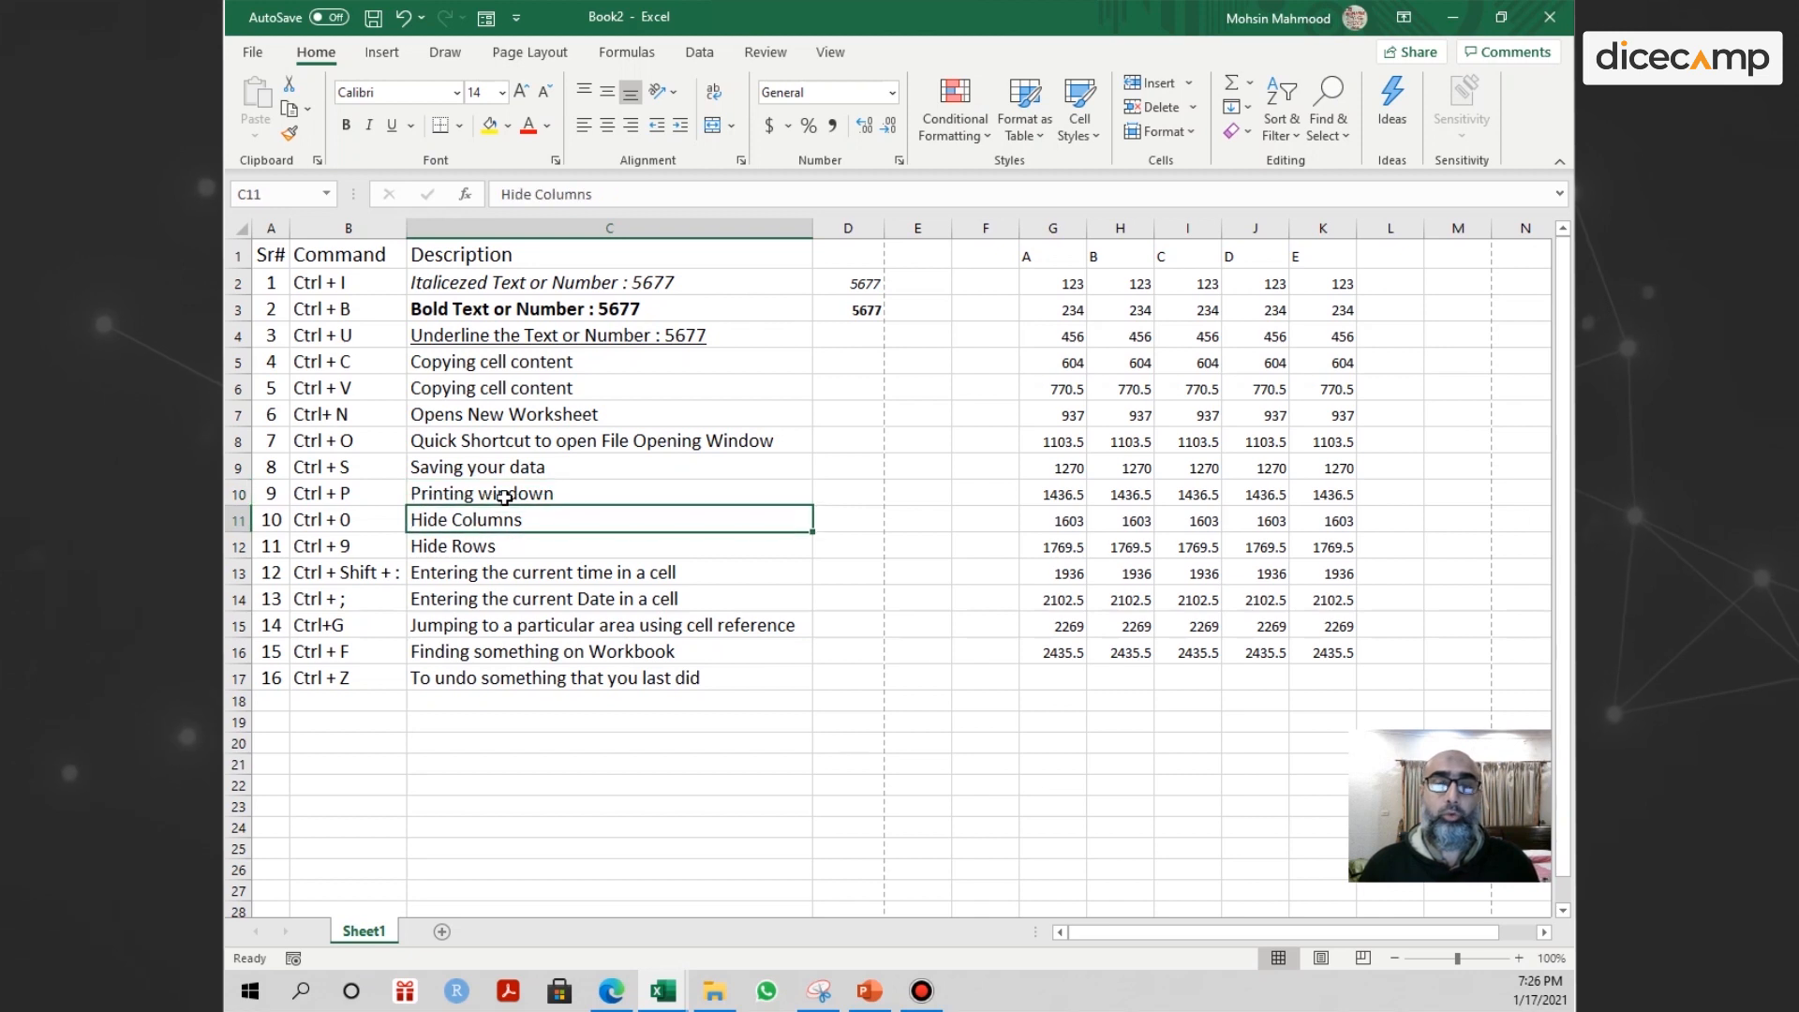
pyautogui.press('Right')
pyautogui.press('Right')
pyautogui.press('Right')
pyautogui.press('Right')
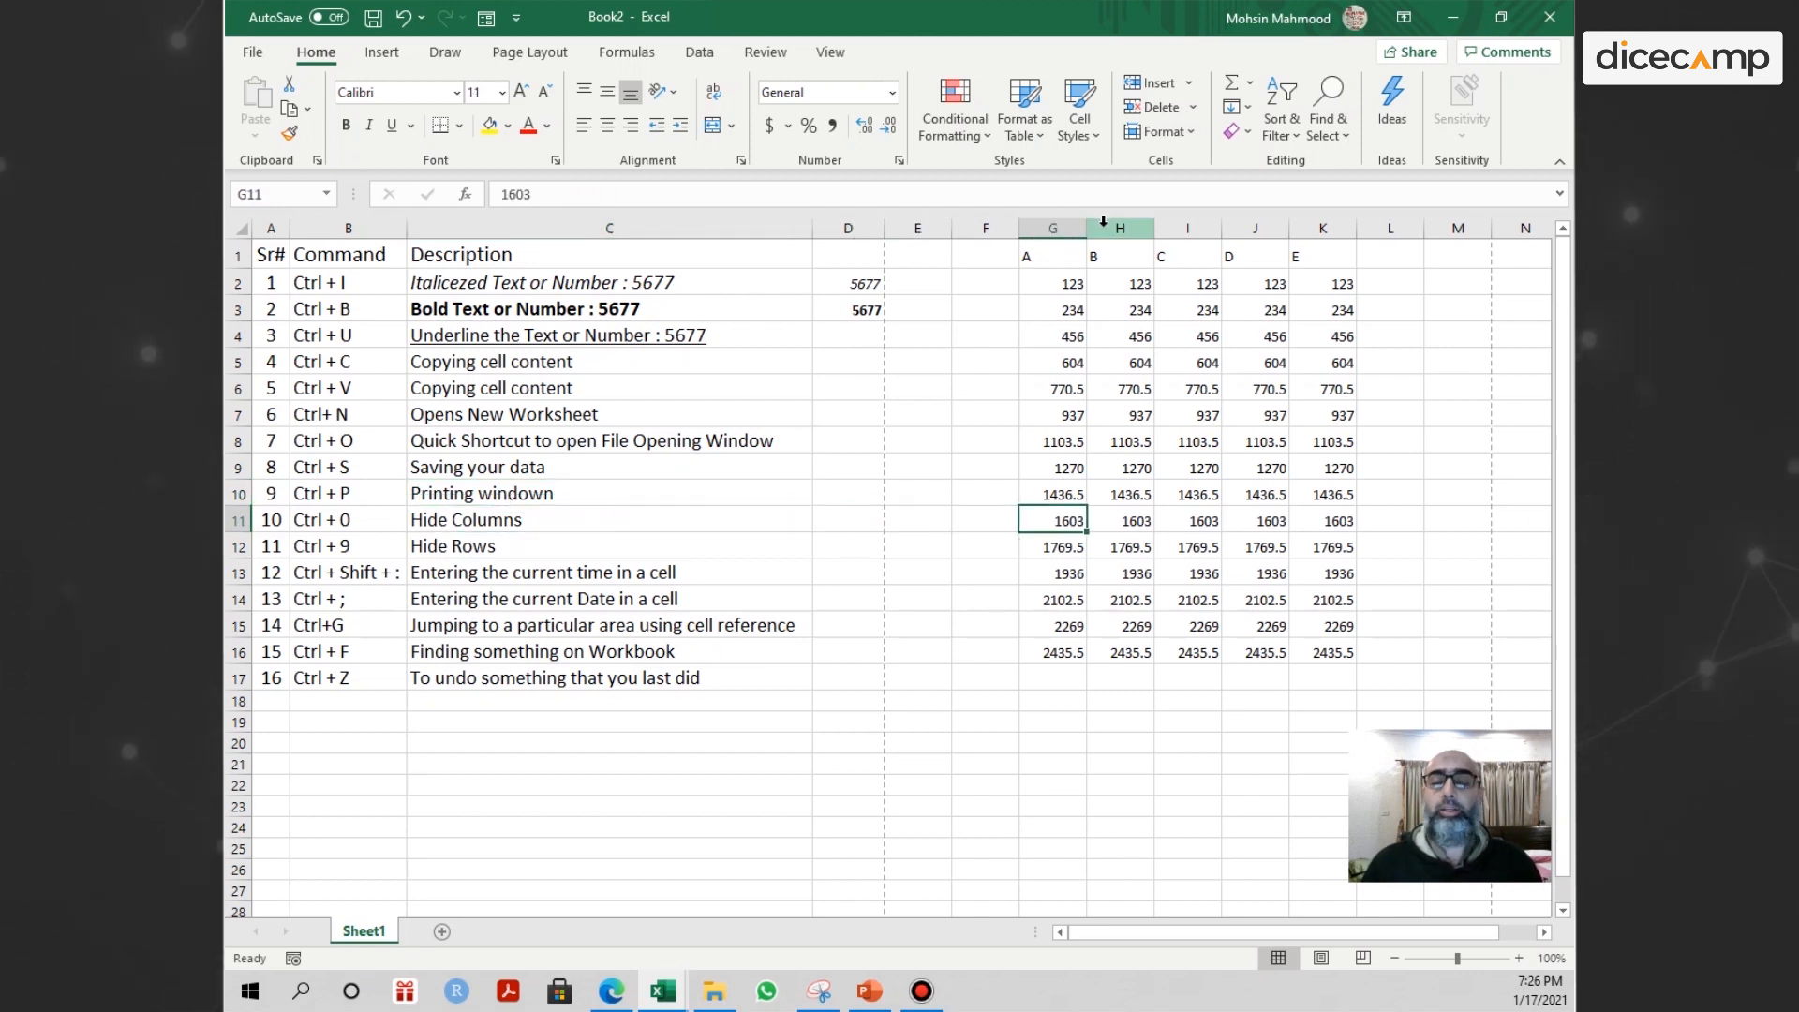
pyautogui.moveTo(1100, 225); pyautogui.dragTo(1249, 242)
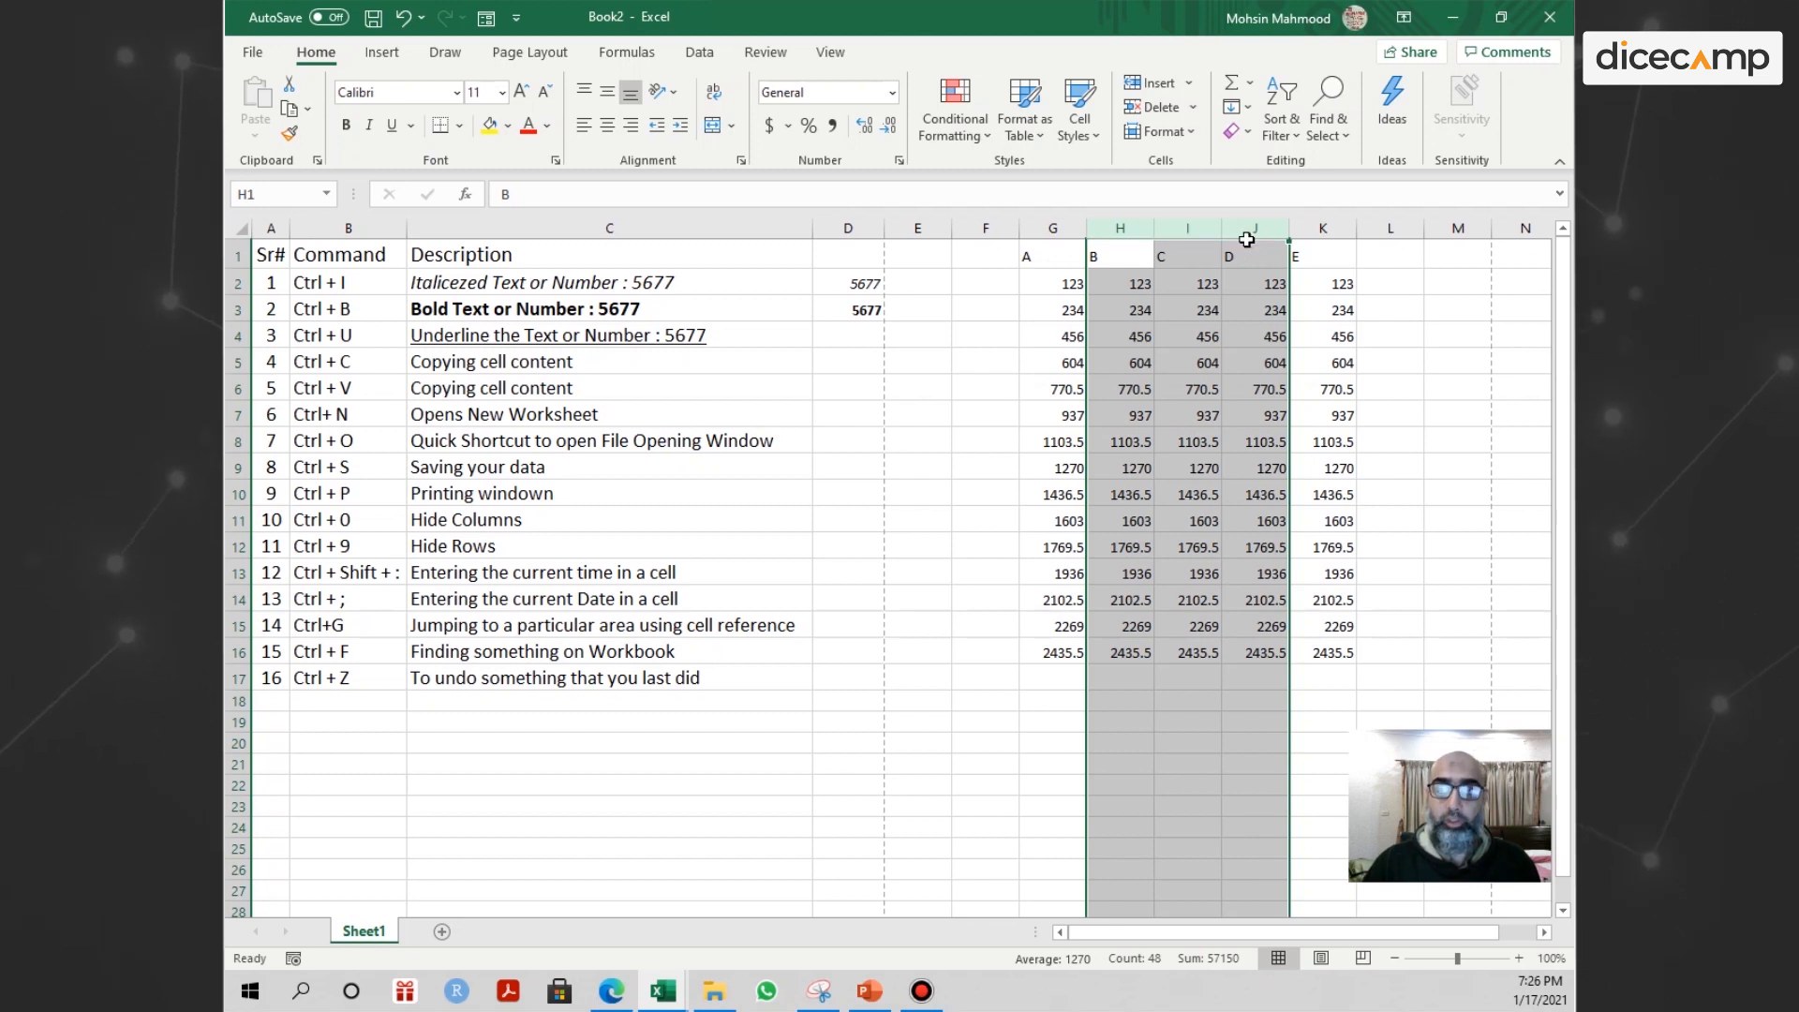
pyautogui.hotkey('ctrl', '0')
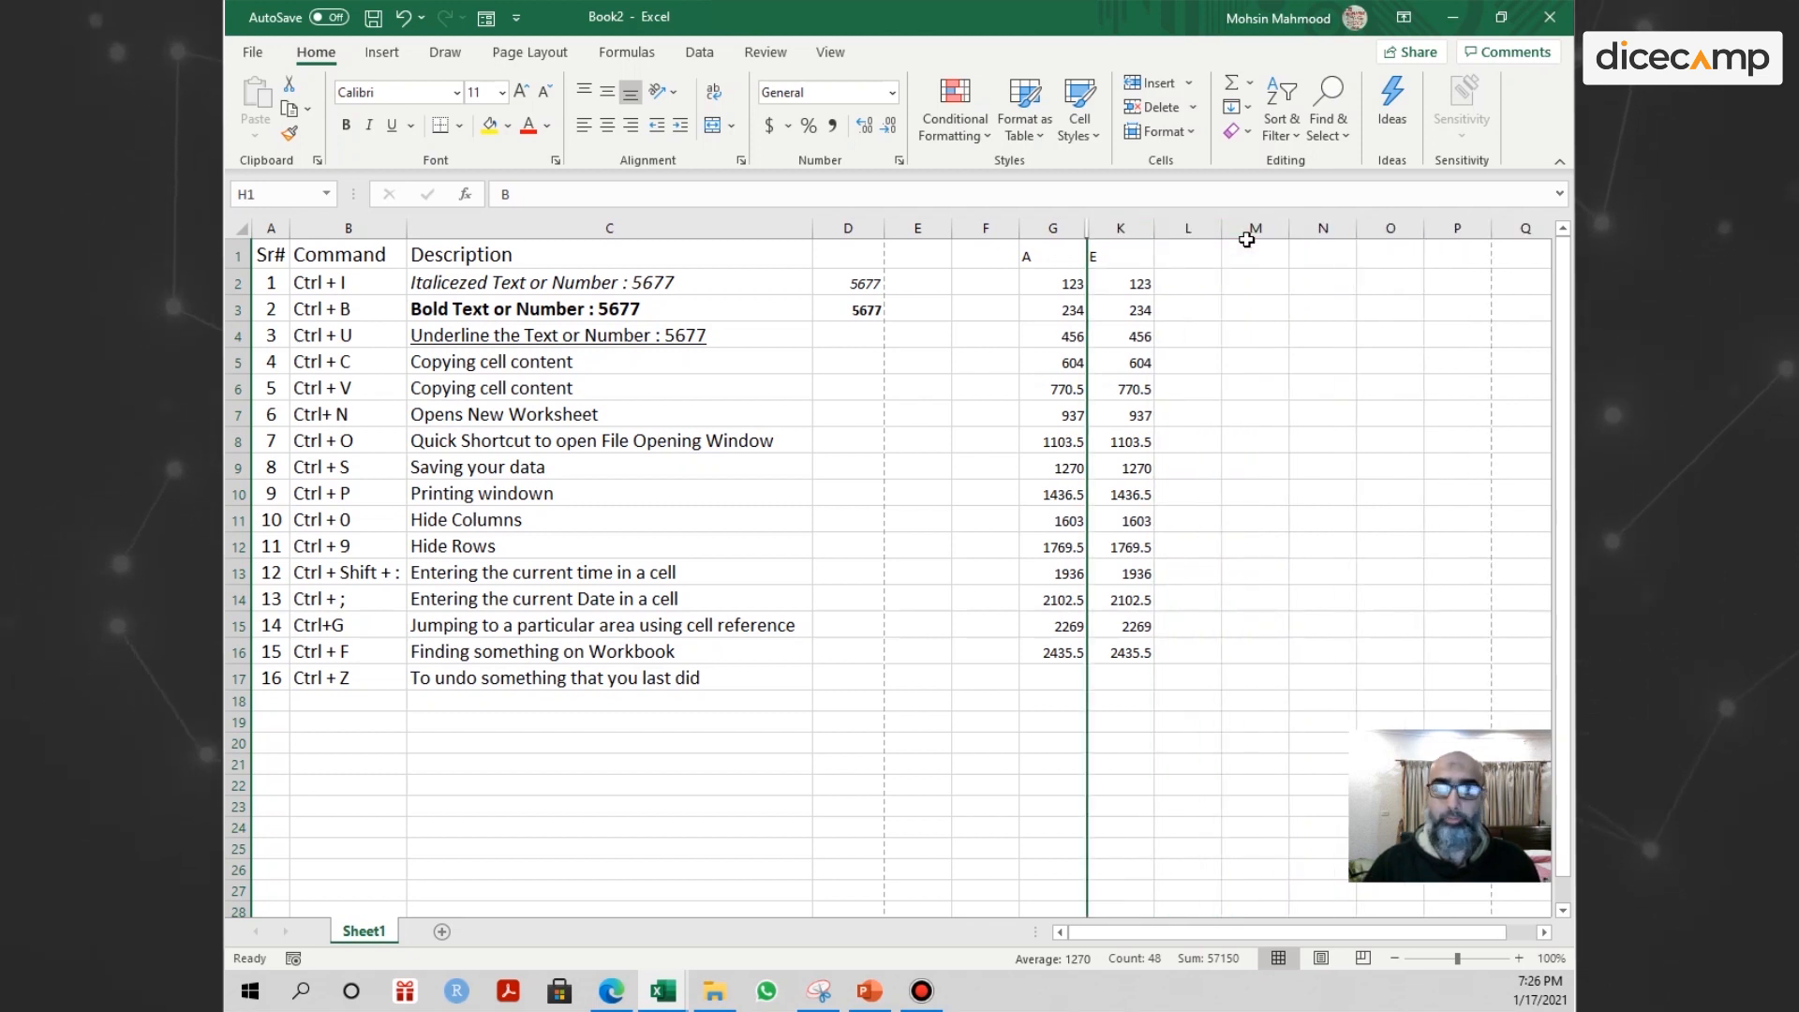
pyautogui.hotkey('ctrl', 'z')
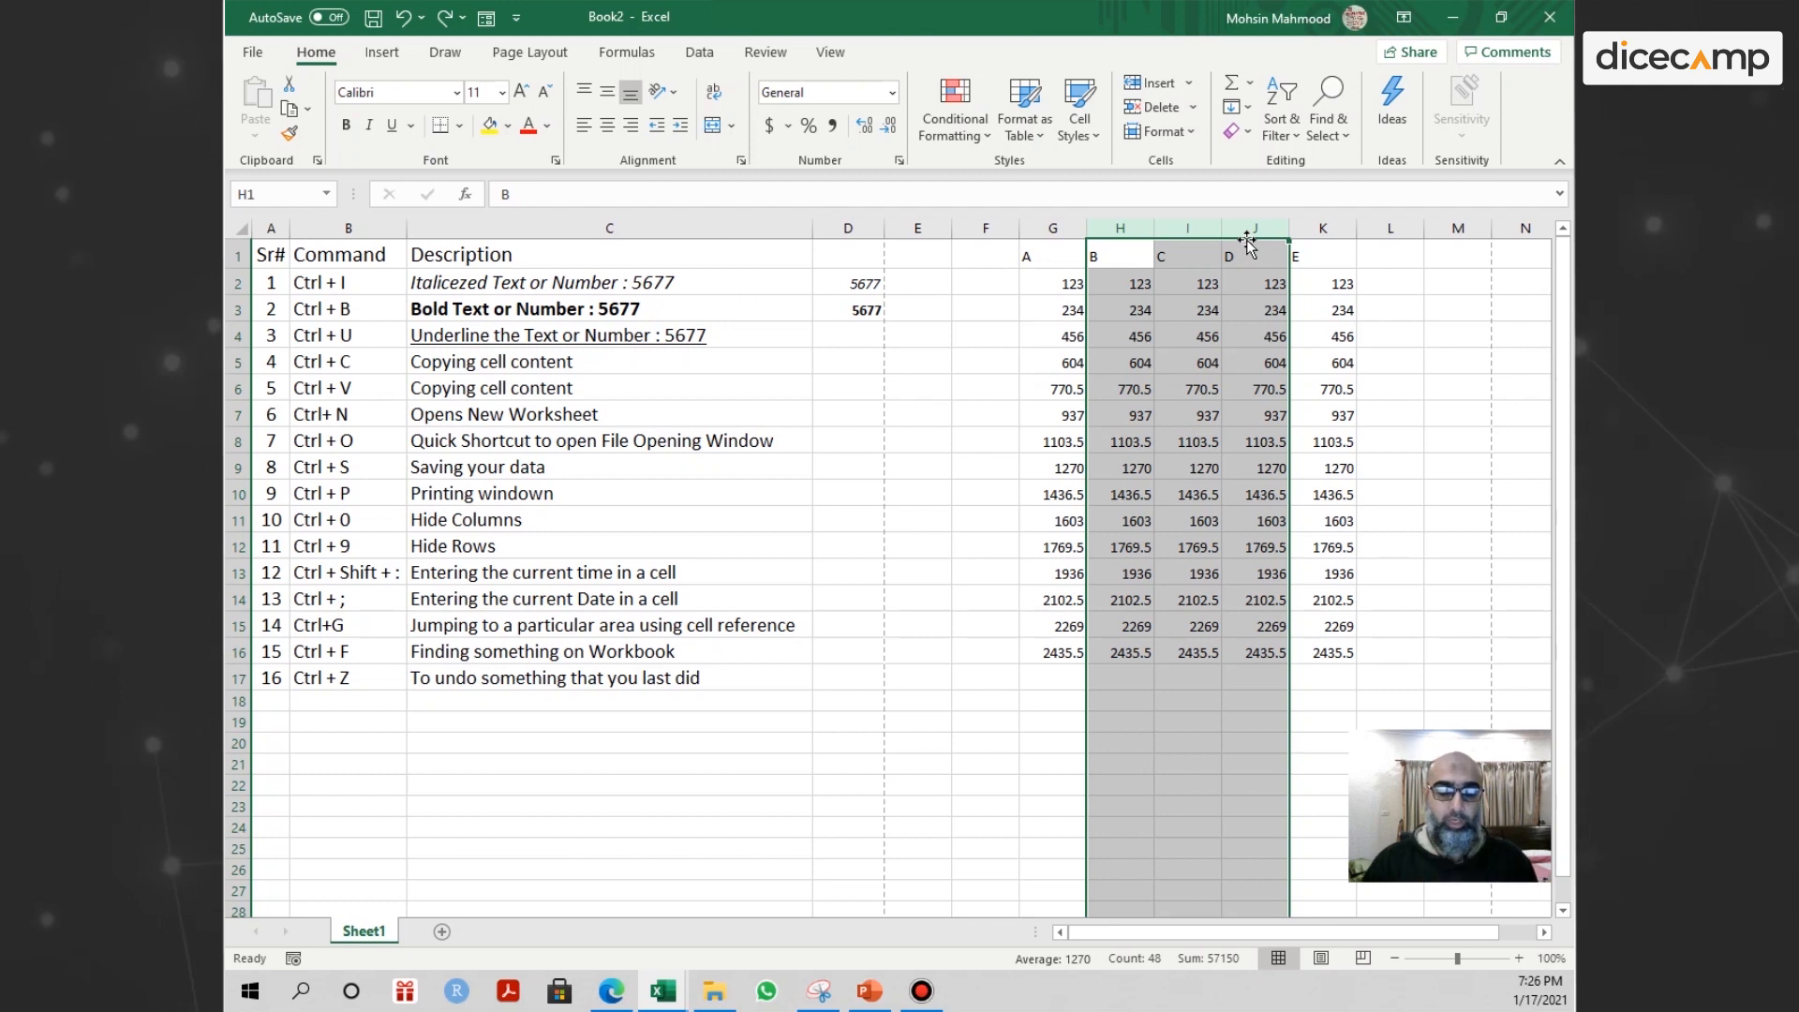
pyautogui.hotkey('ctrl', '0')
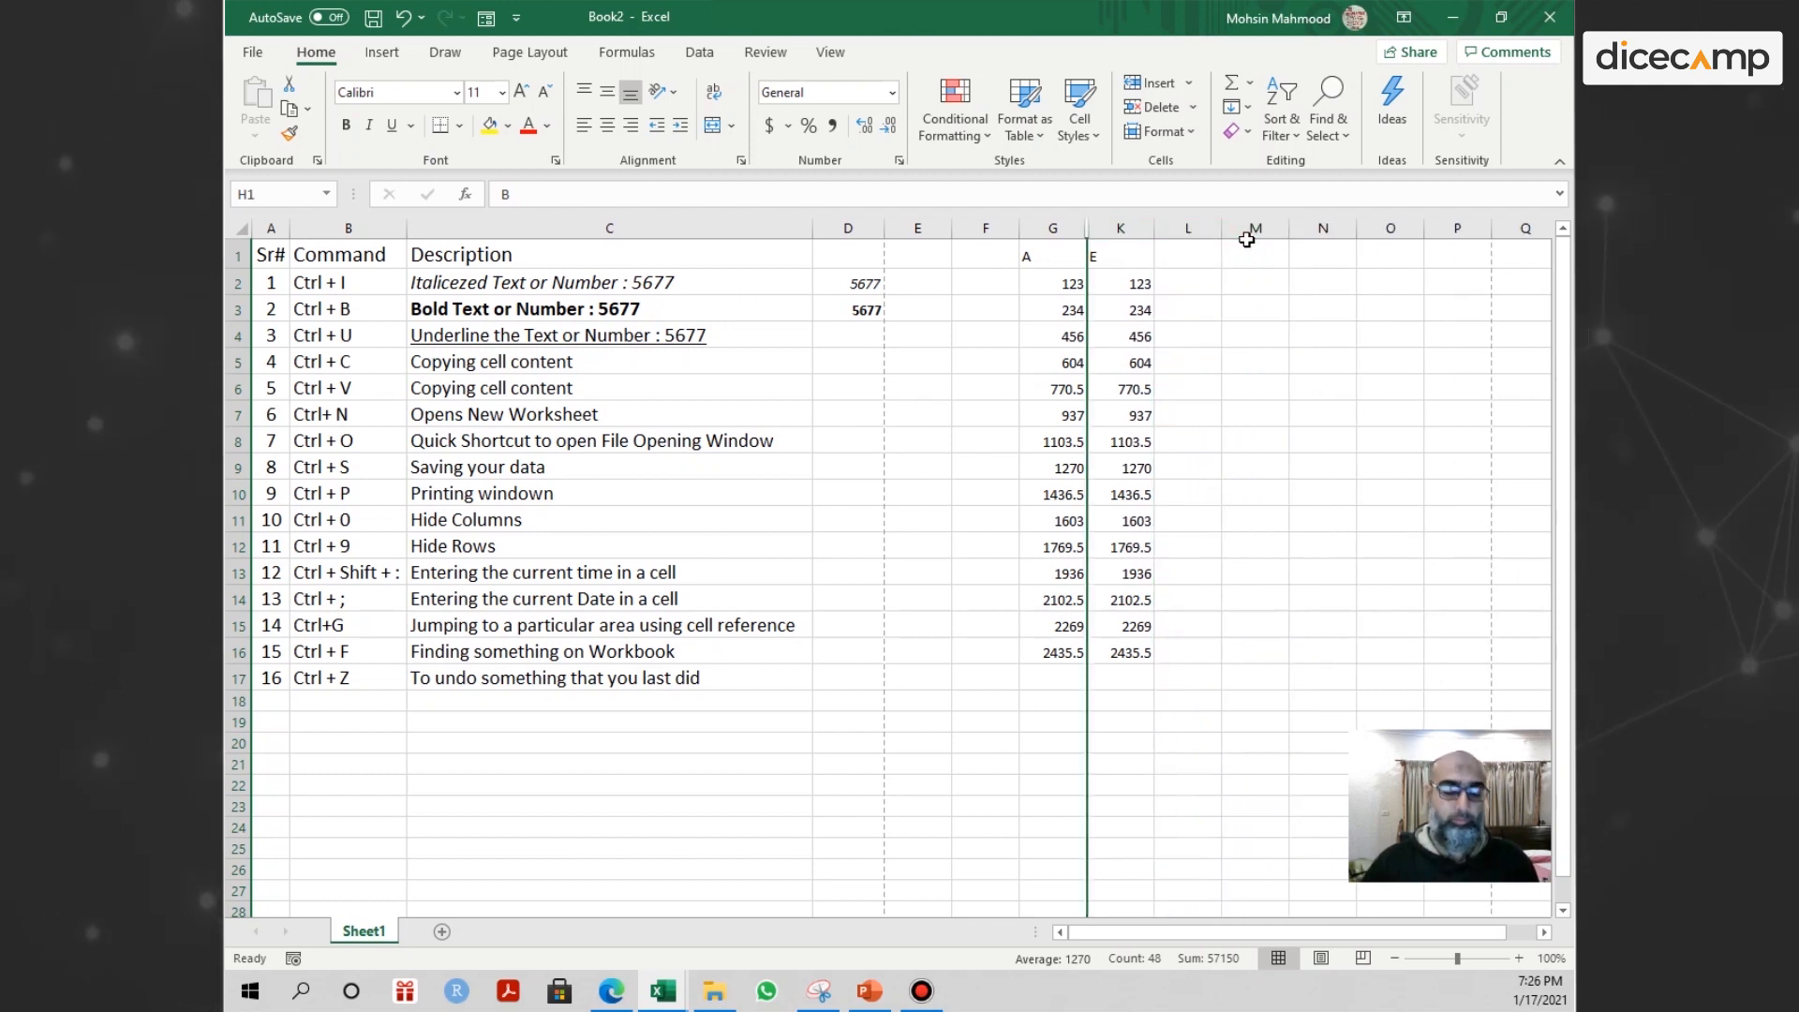
pyautogui.hotkey('ctrl', 'z')
# Hide rows 5 to 10 by way of cells G5:G10, and undo the hiding.
pyautogui.moveTo(1082, 361); pyautogui.dragTo(1070, 494)
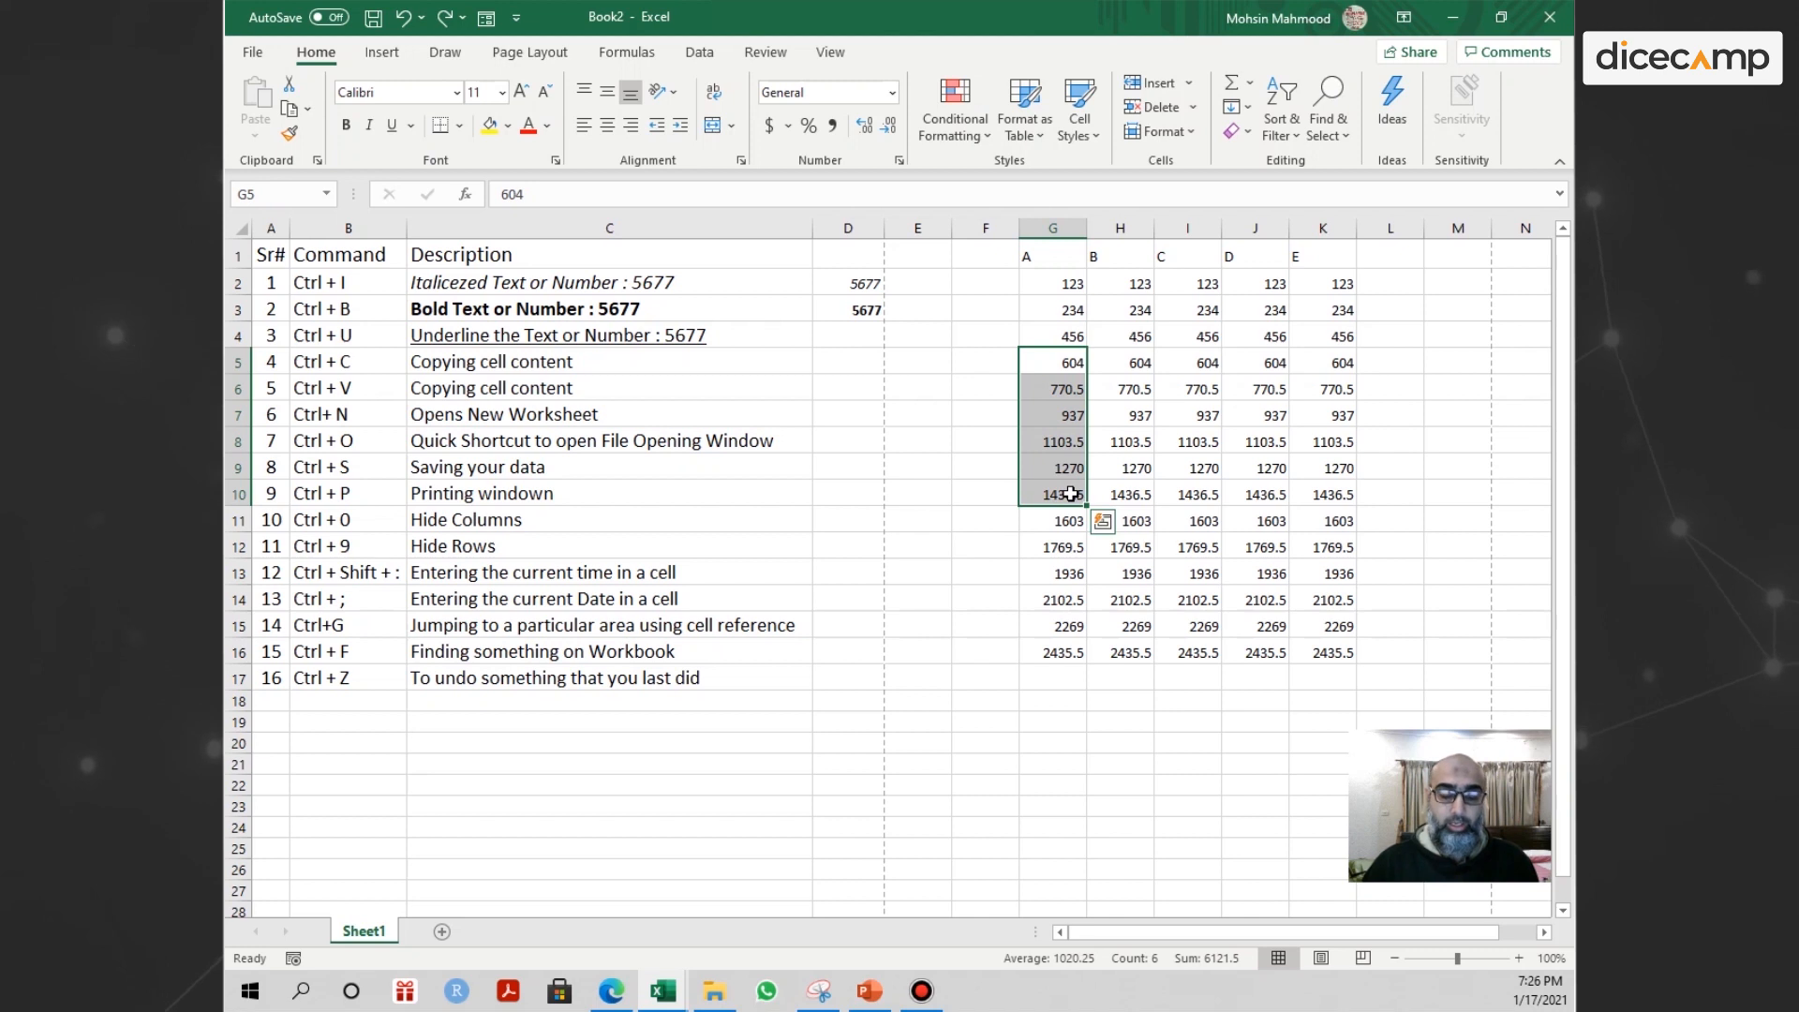
pyautogui.hotkey('ctrl', '9')
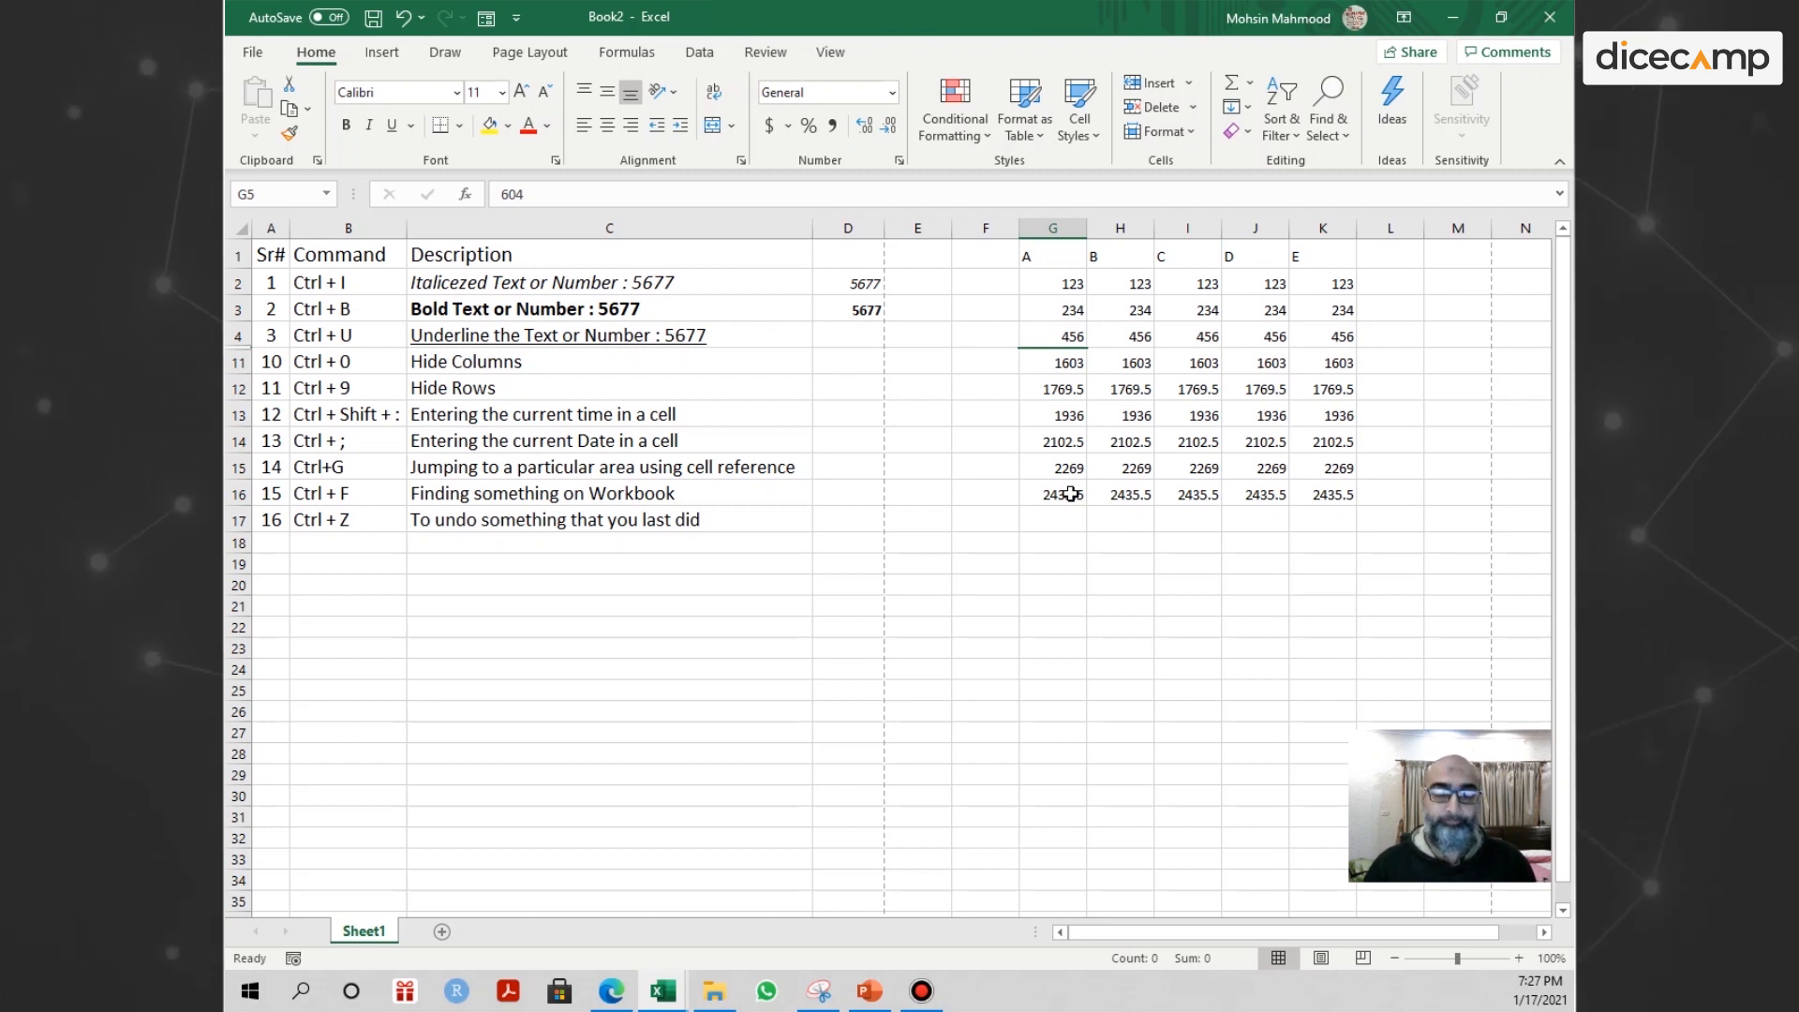
pyautogui.hotkey('ctrl', 'z')
# Insert the current time, 7:27 PM, in cell D13 and the current date, 1/17/2021, in cell D14.
pyautogui.click(646, 563)
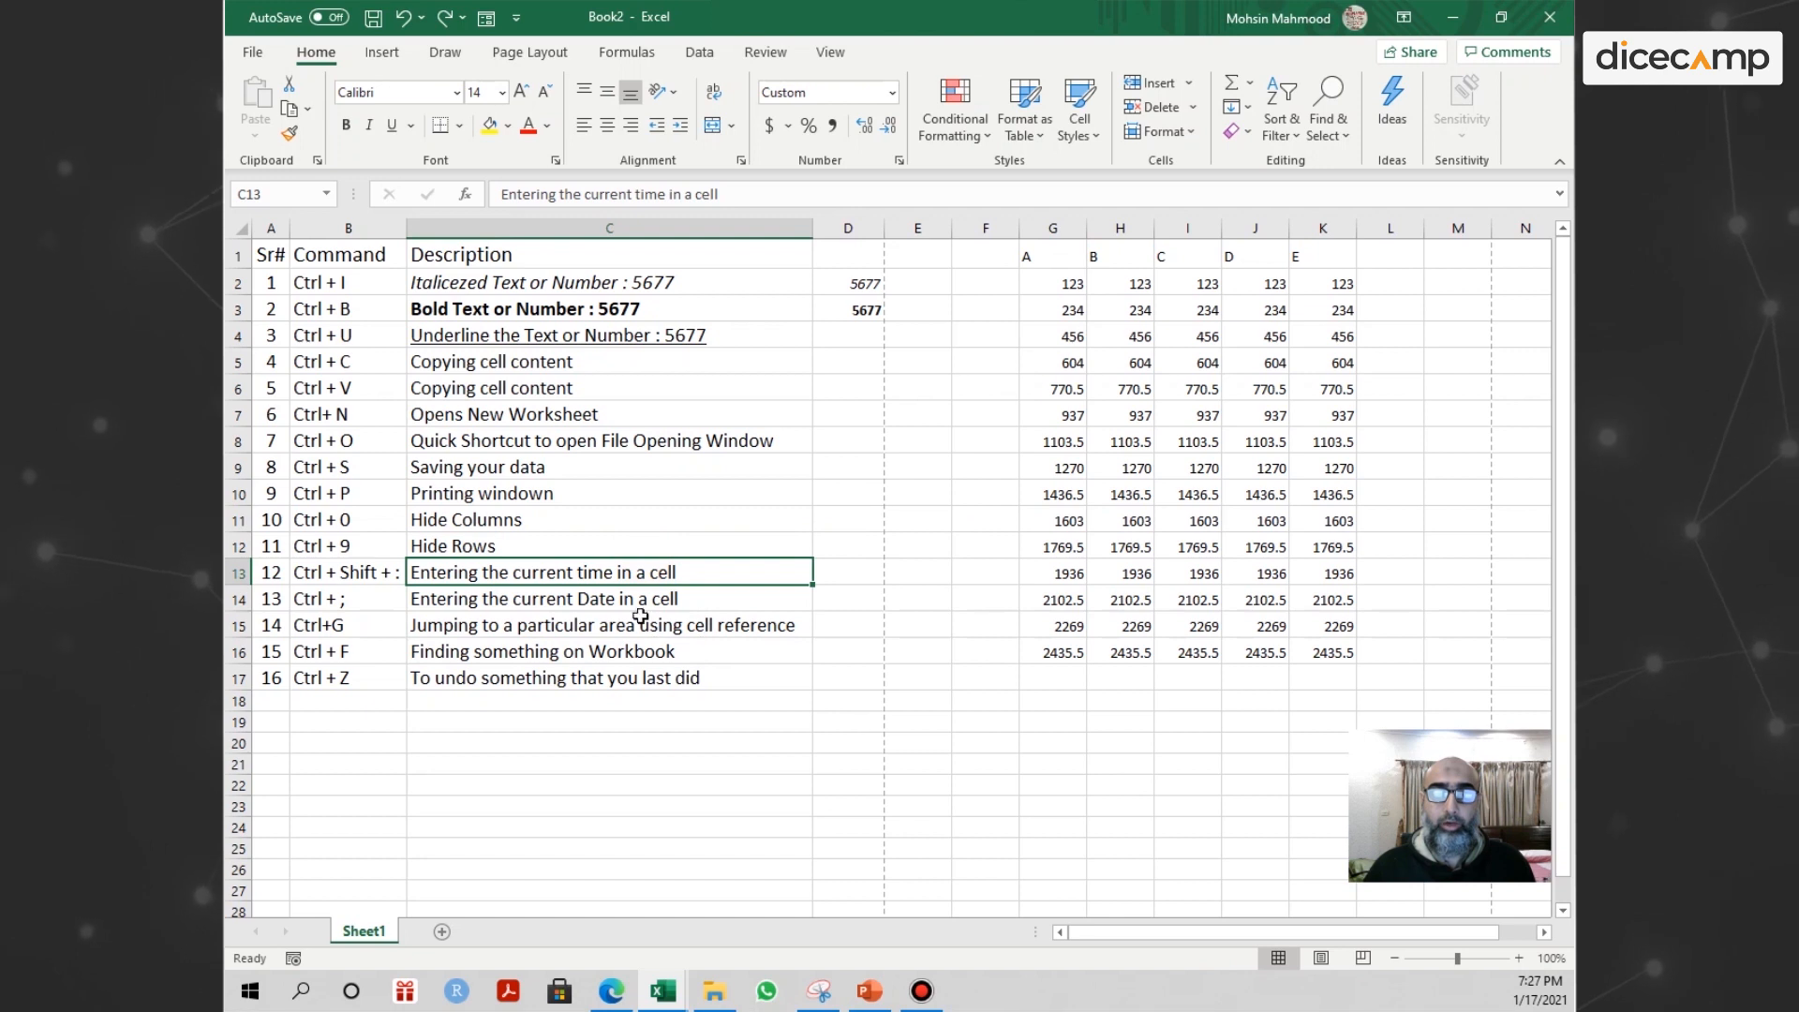
pyautogui.click(856, 563)
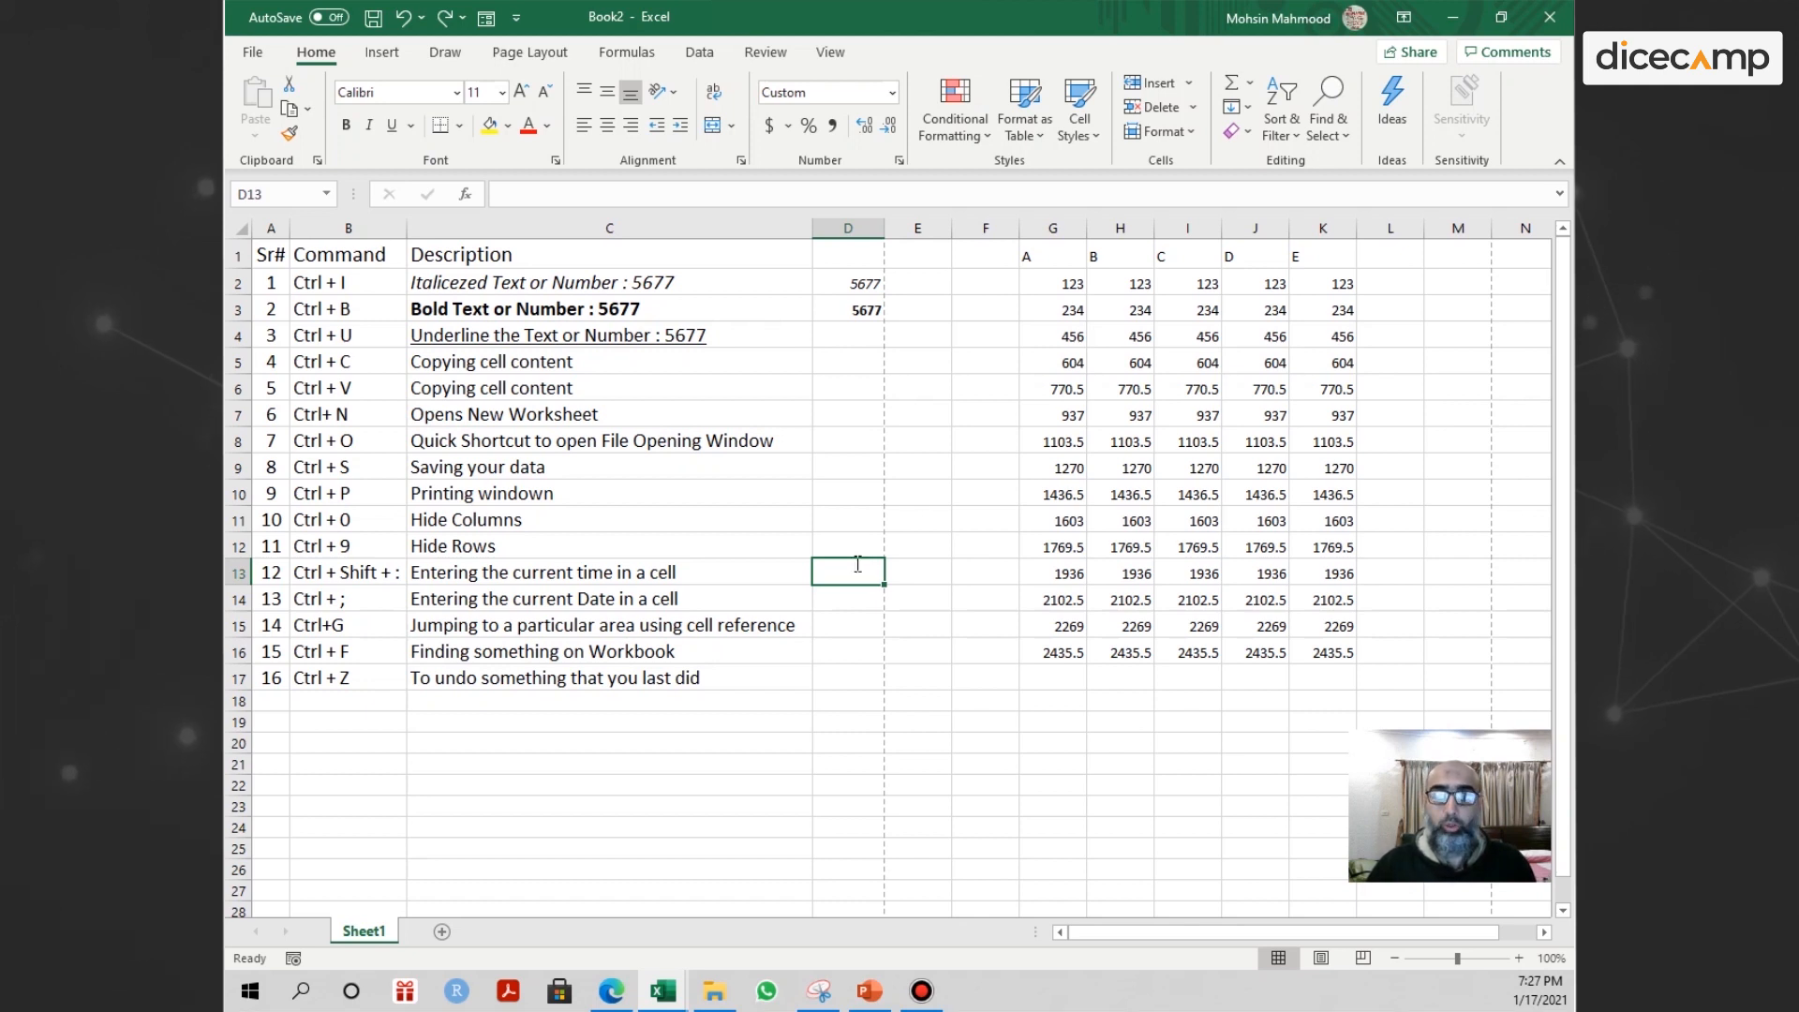
pyautogui.write(':')
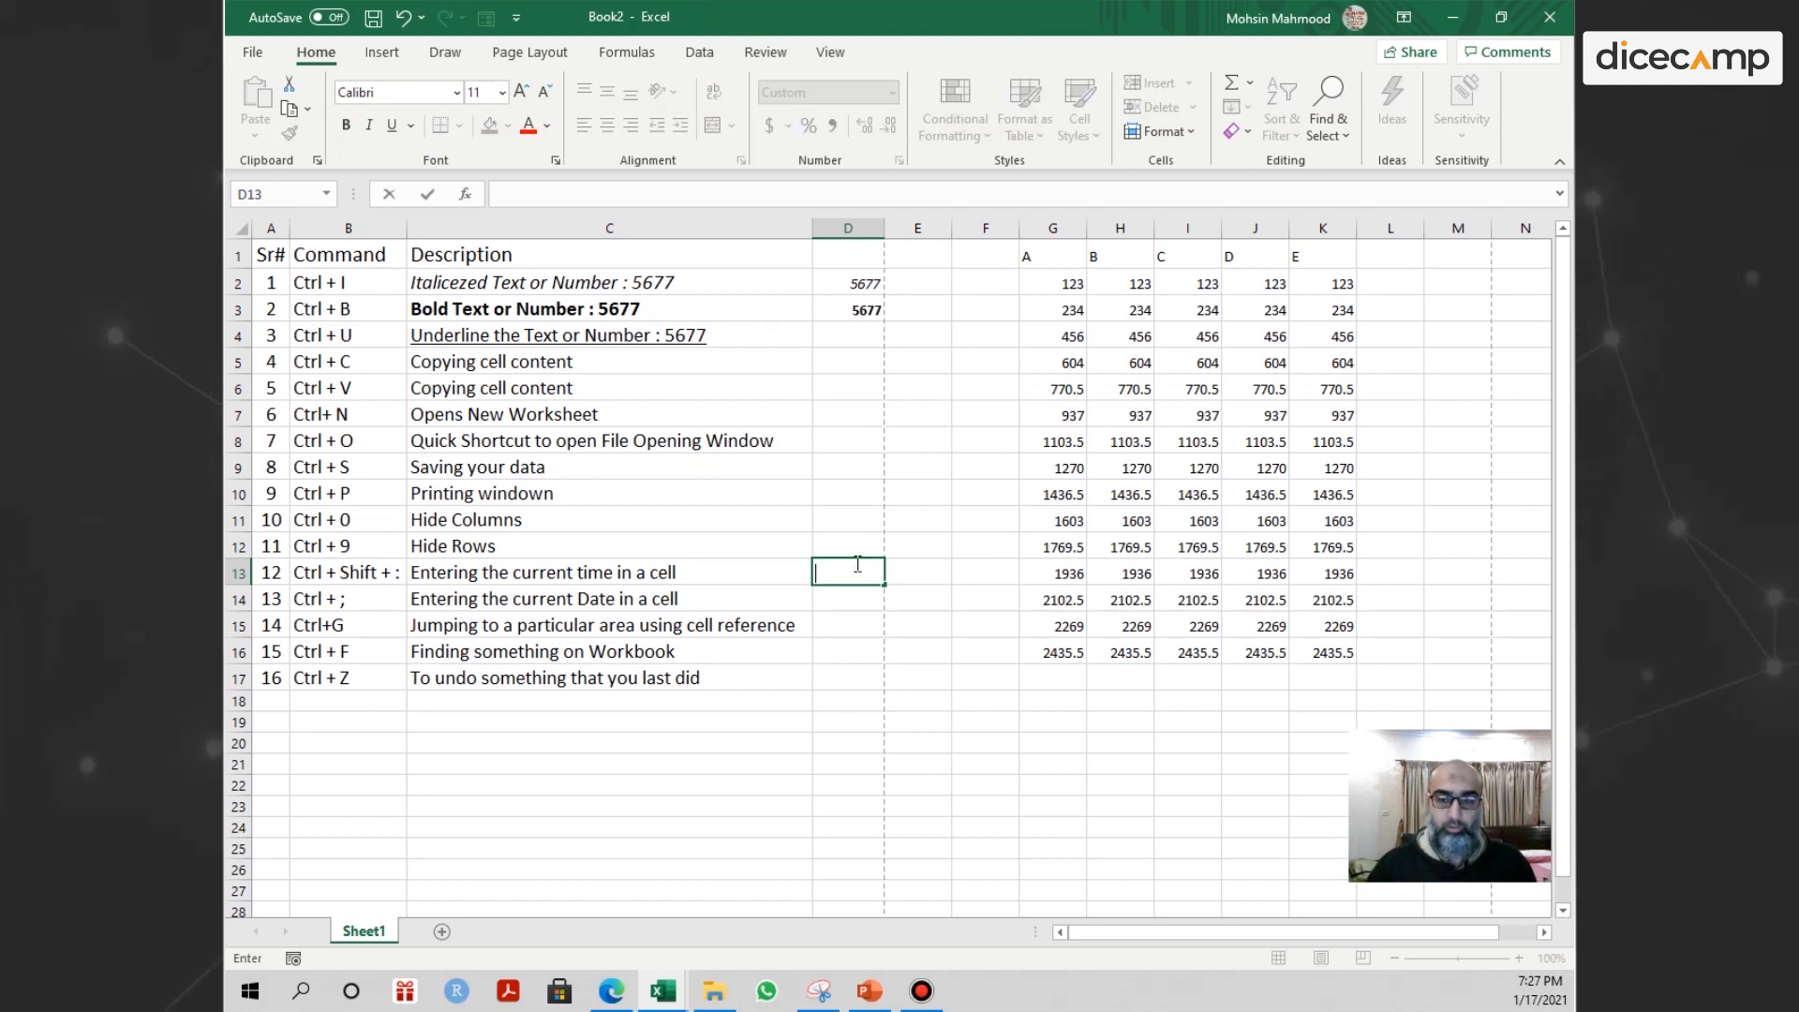
pyautogui.press('Escape')
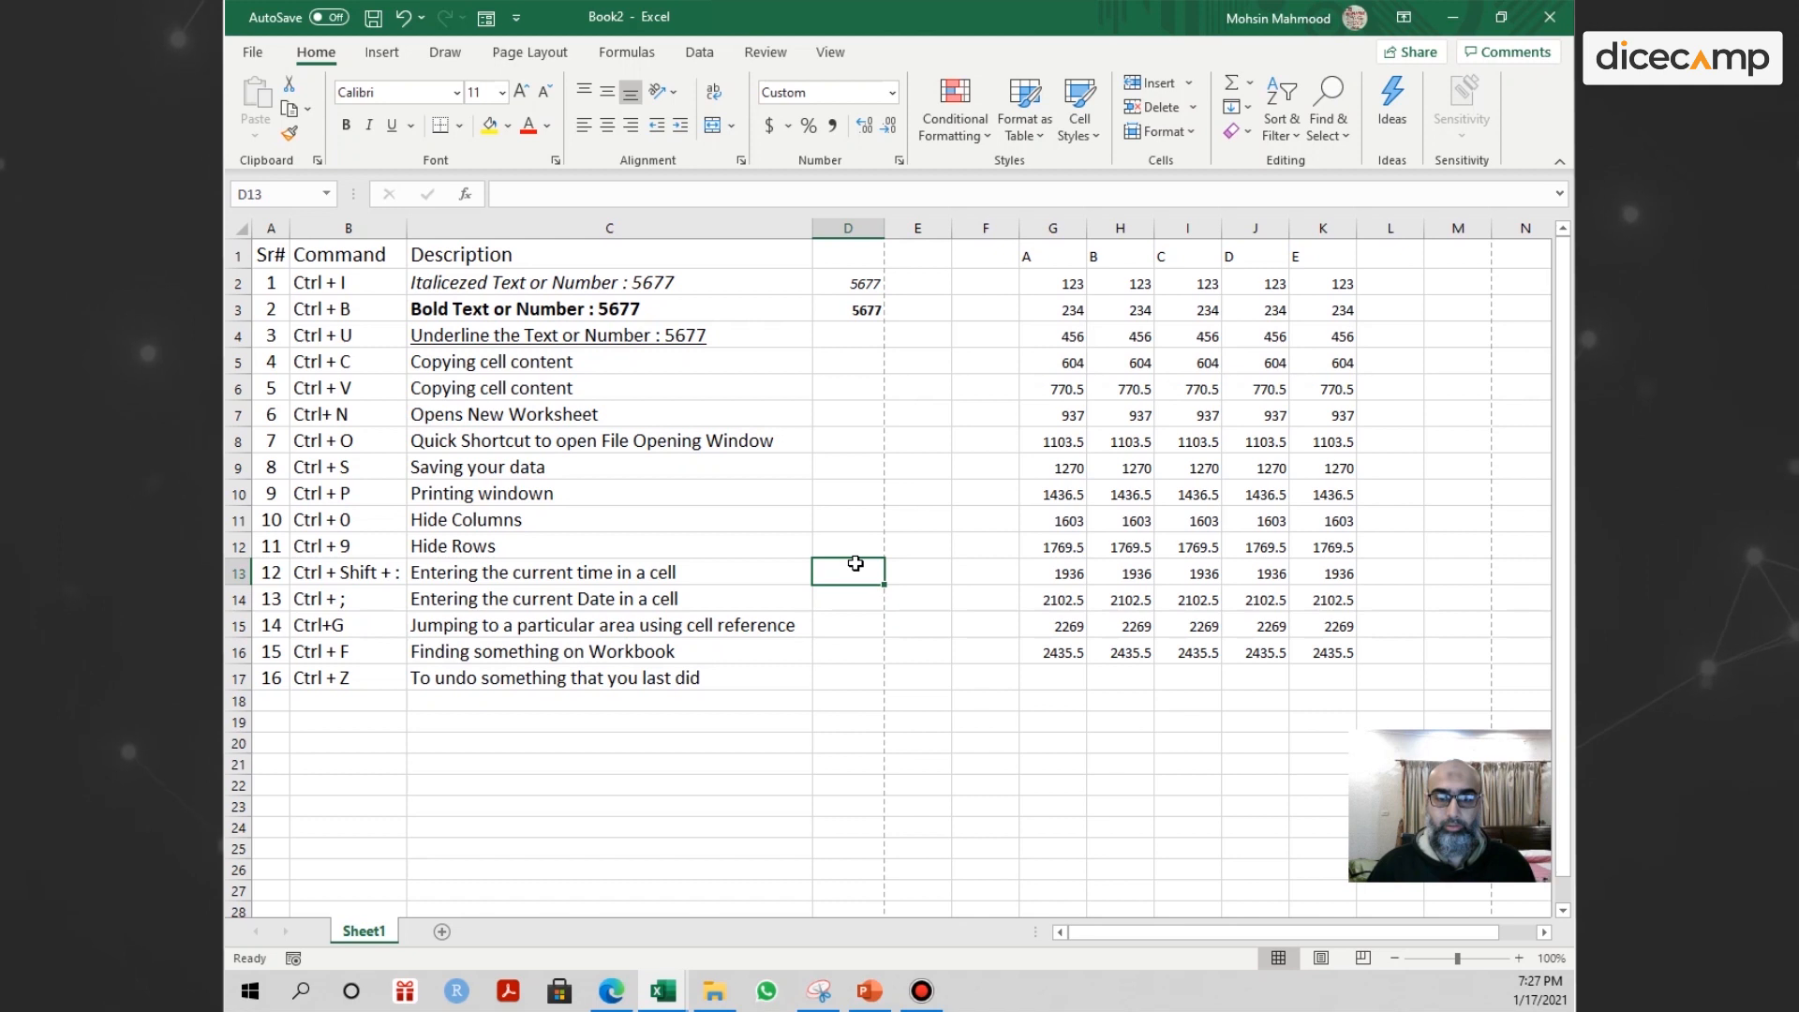
pyautogui.hotkey('ctrl', 'shift', ':')
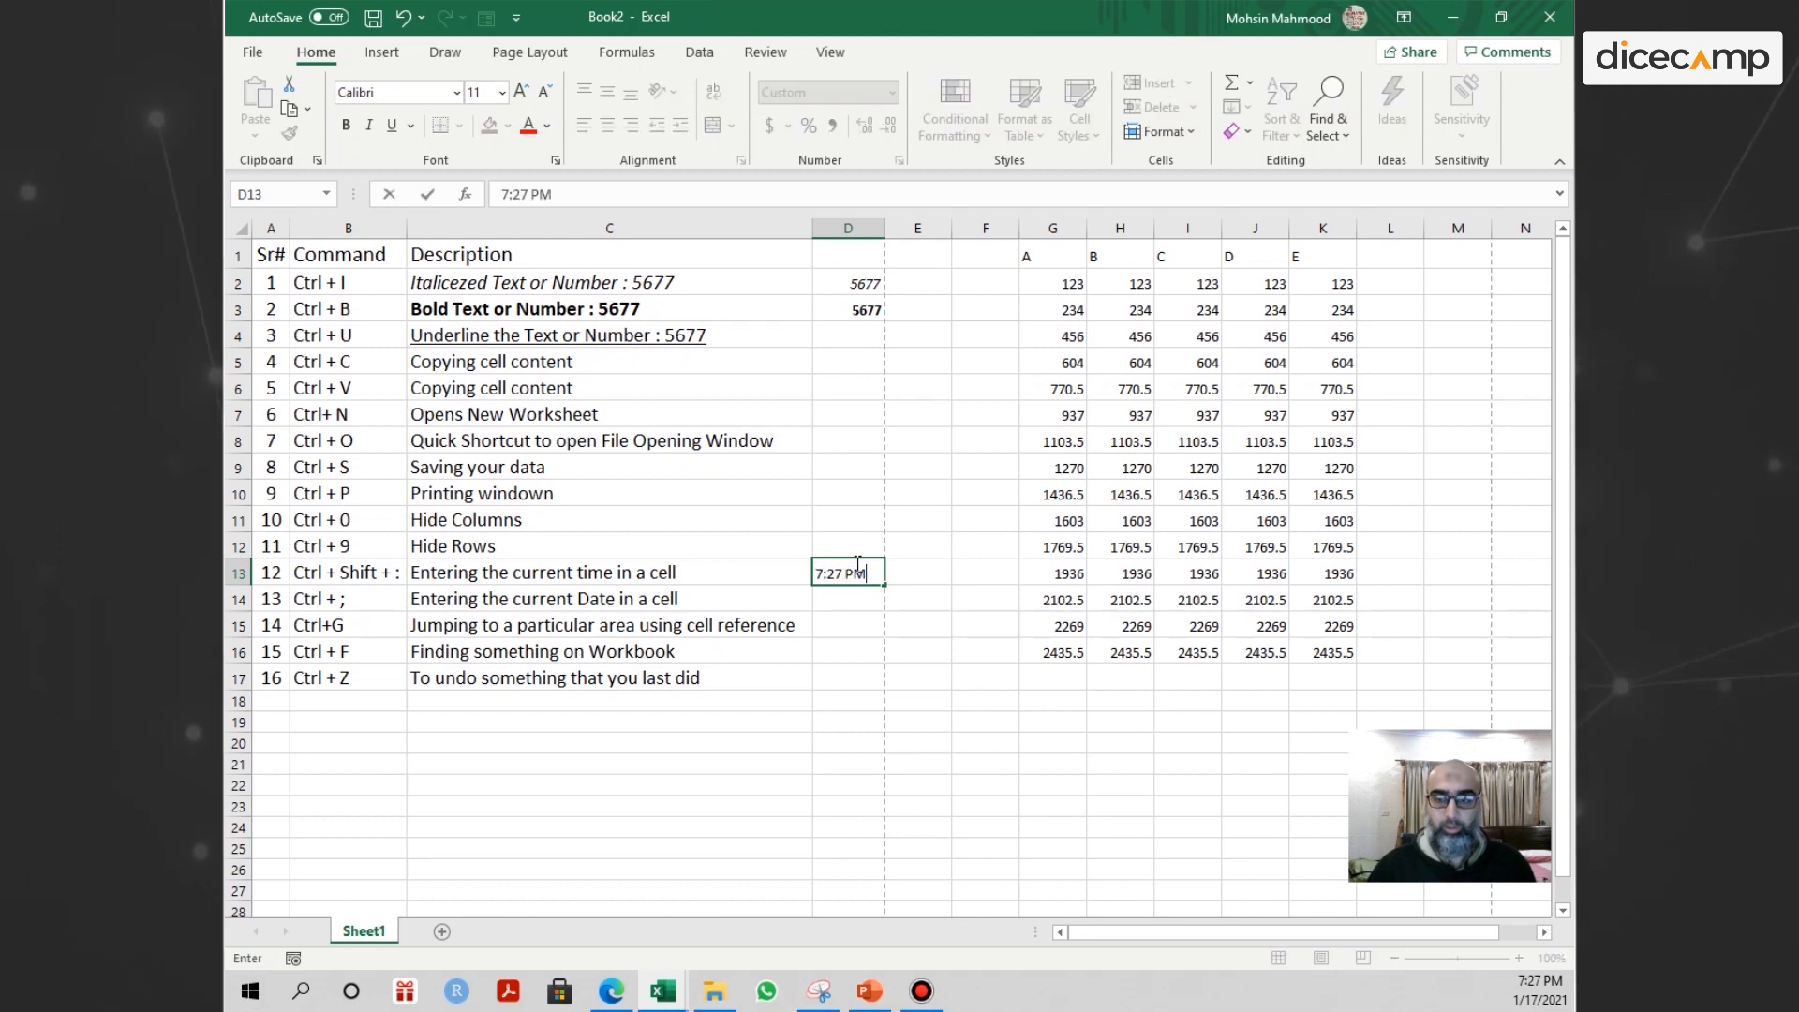
pyautogui.press('Return')
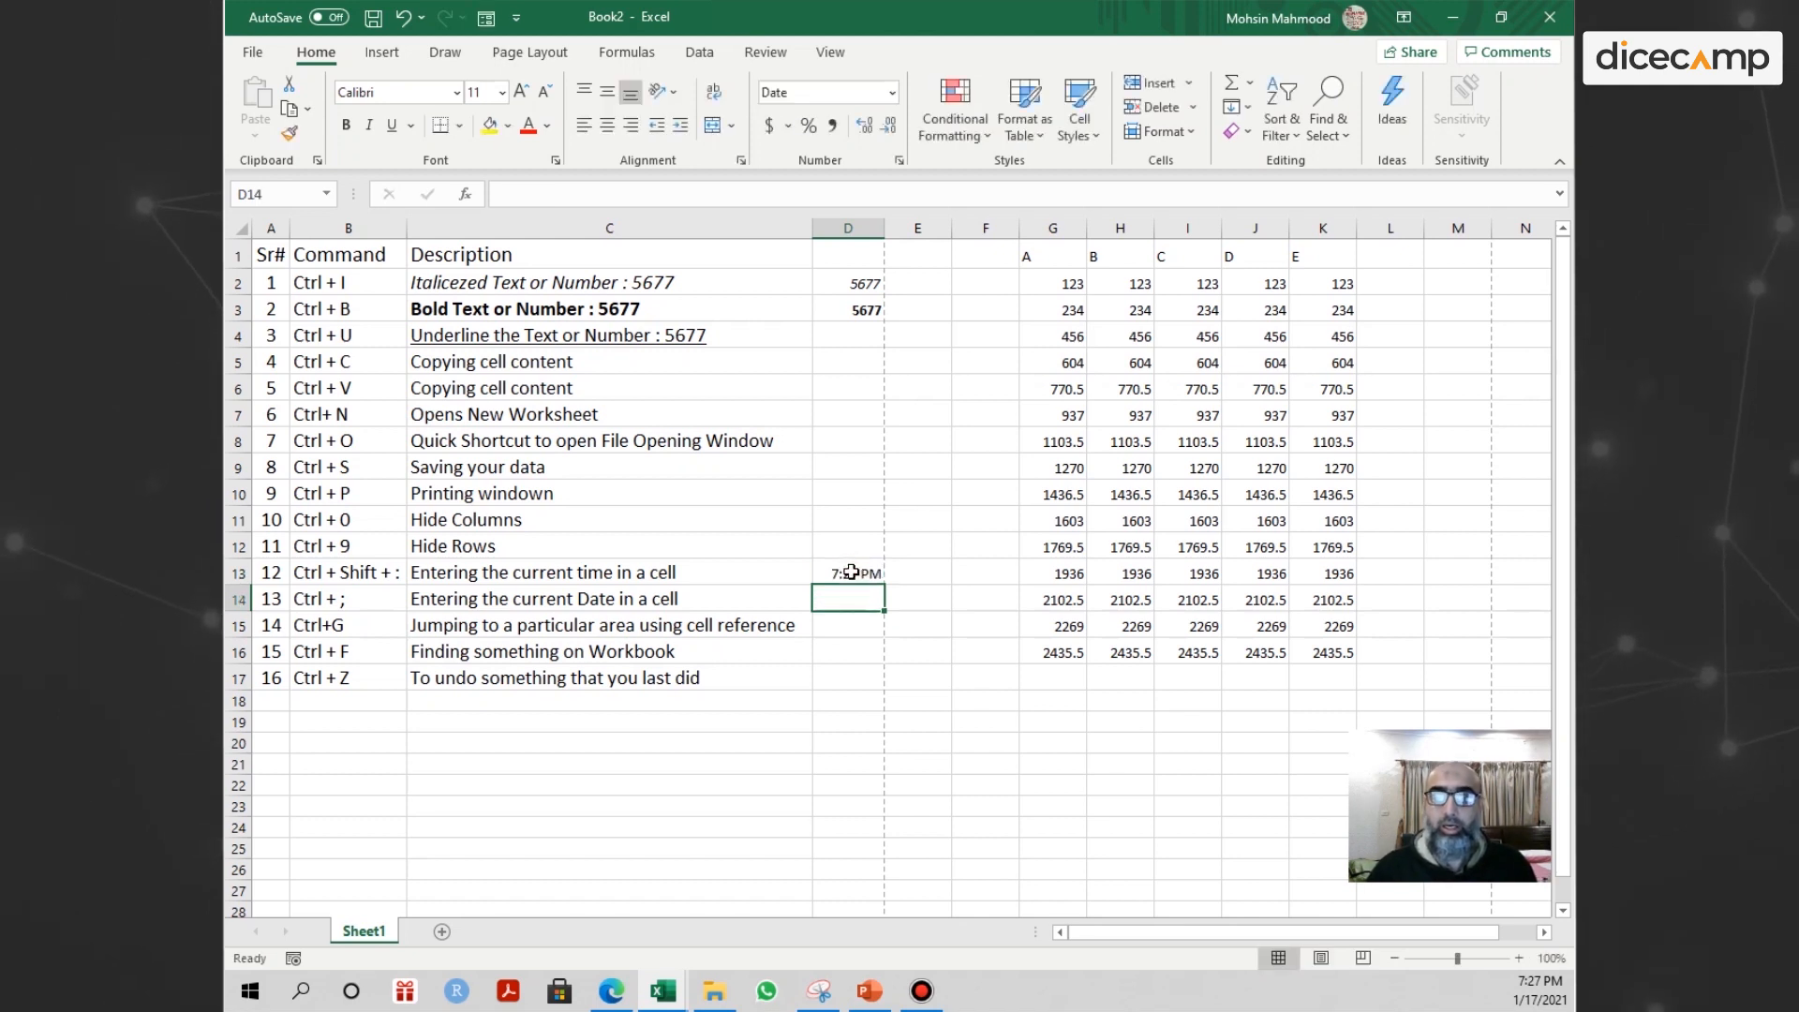
pyautogui.click(856, 563)
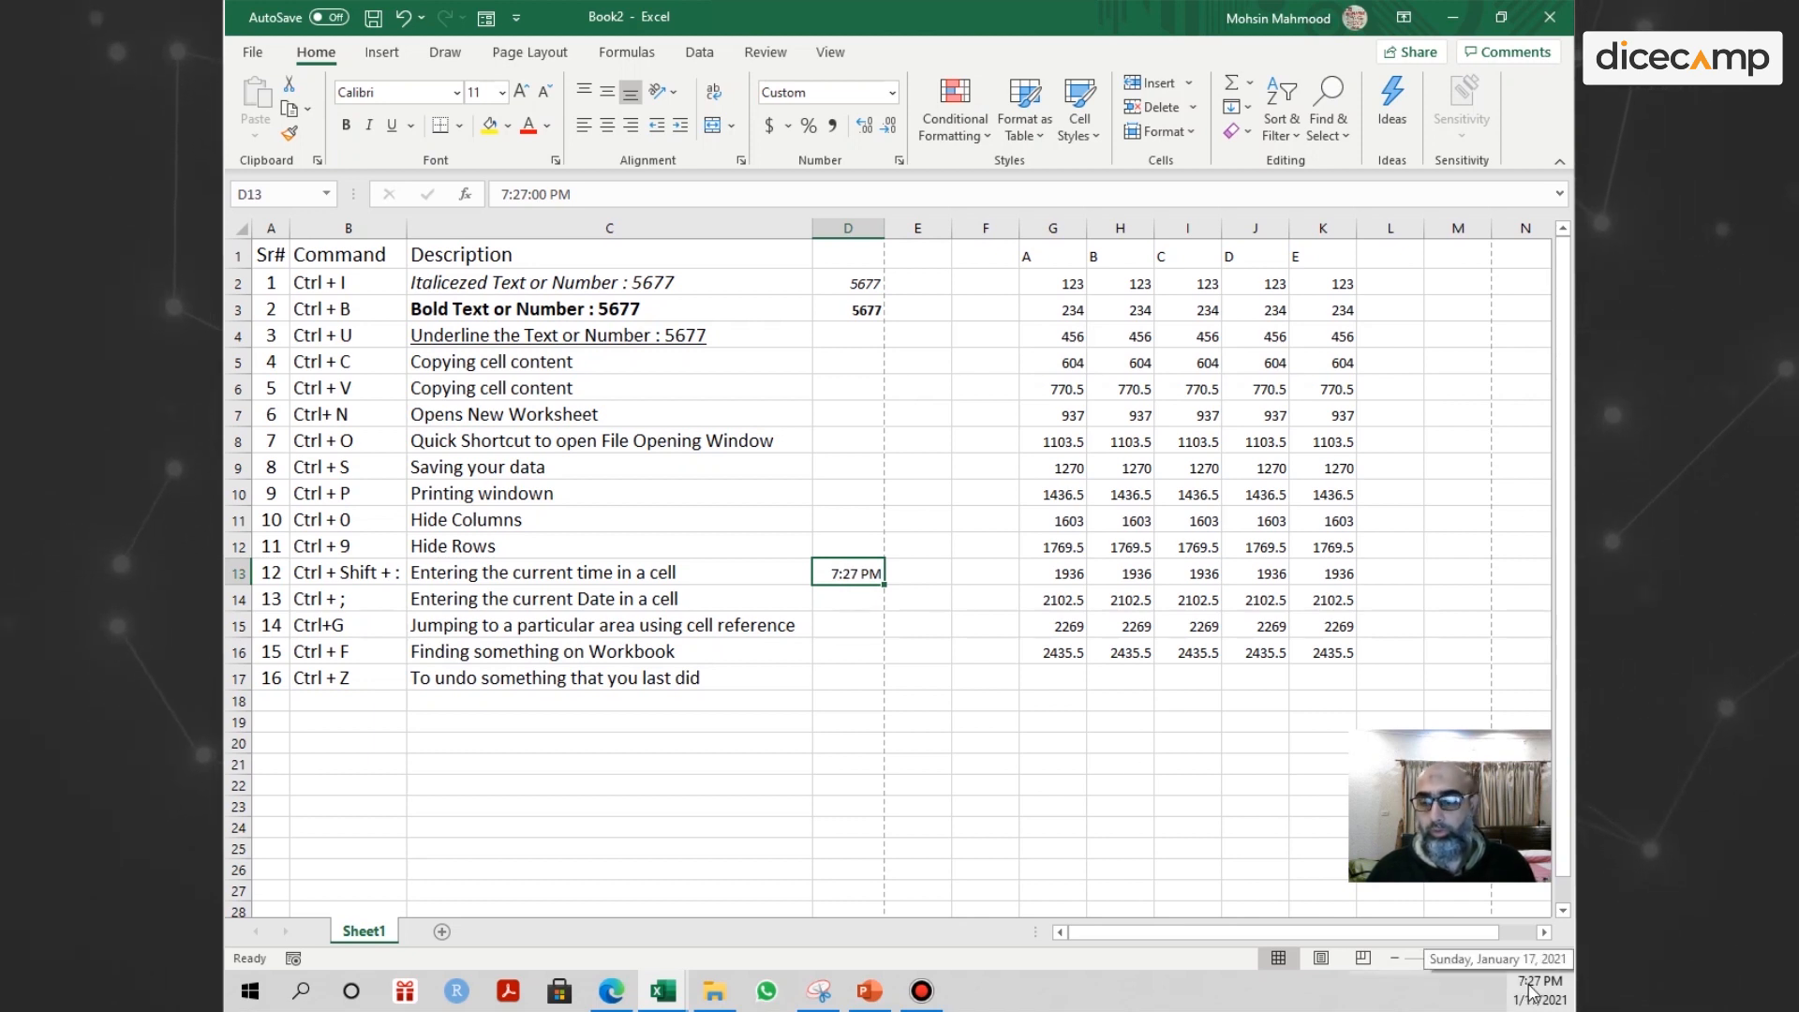
pyautogui.click(841, 600)
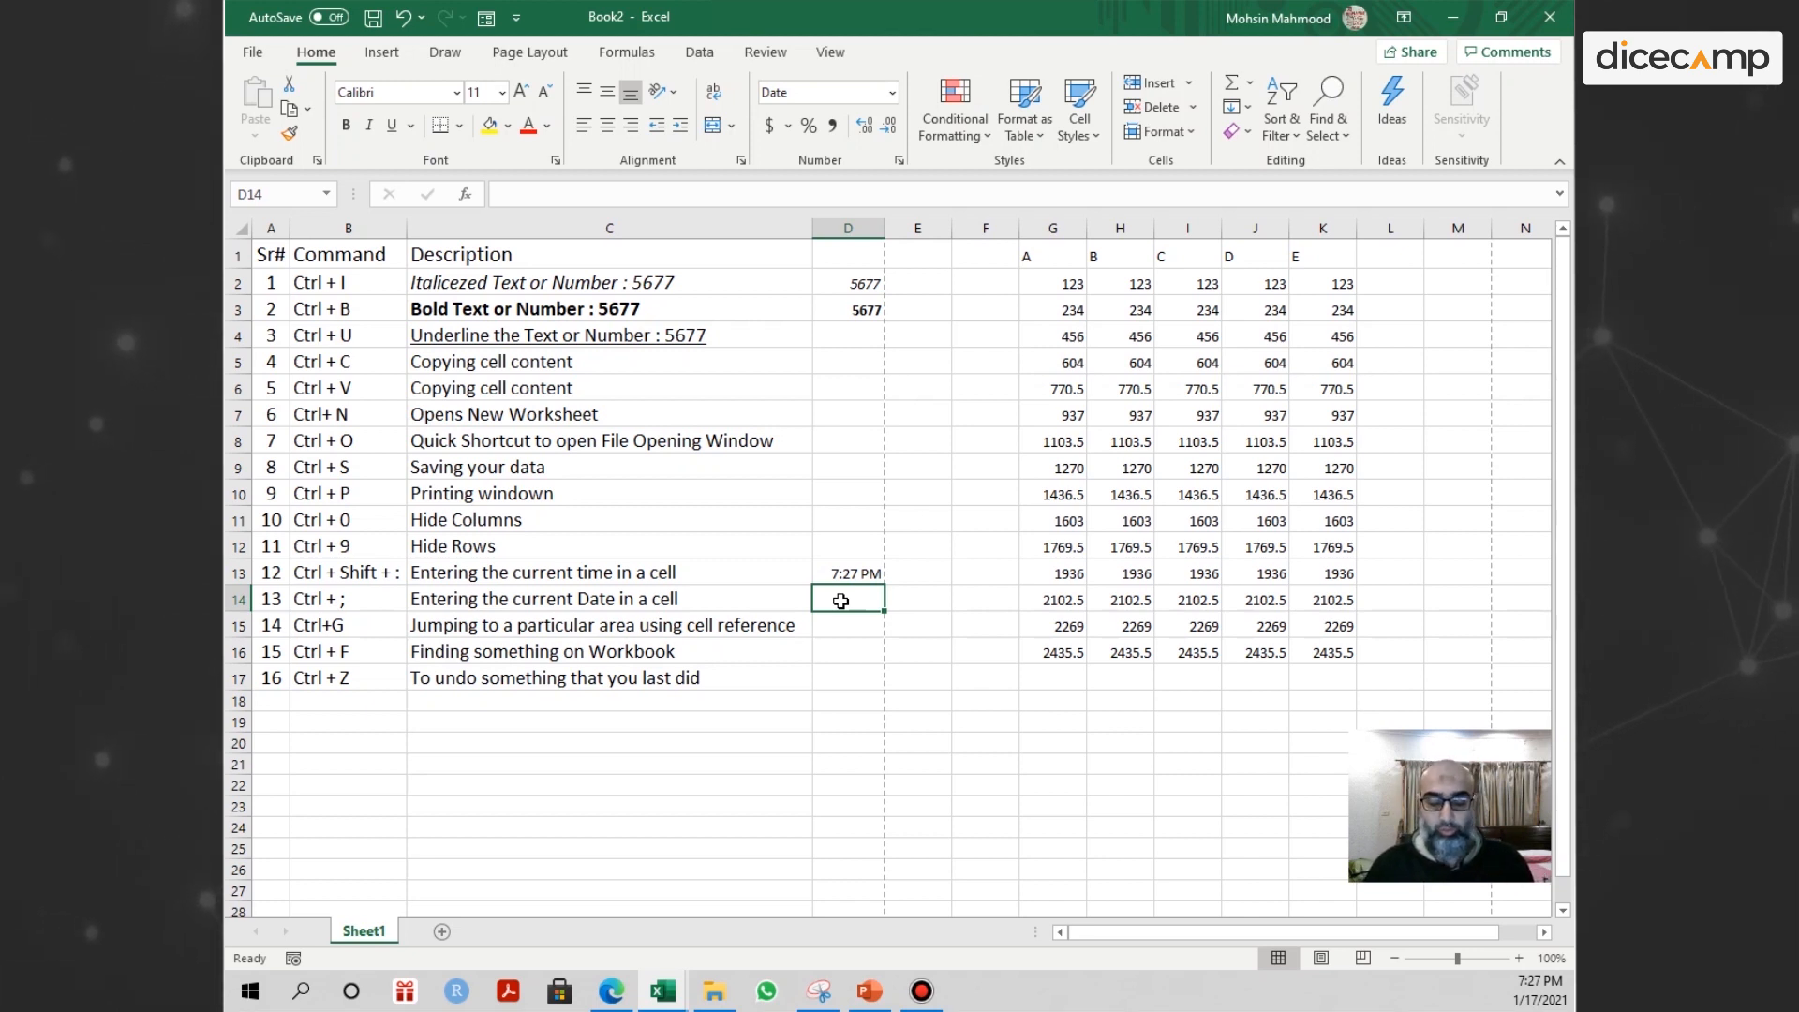
pyautogui.hotkey('ctrl', ';')
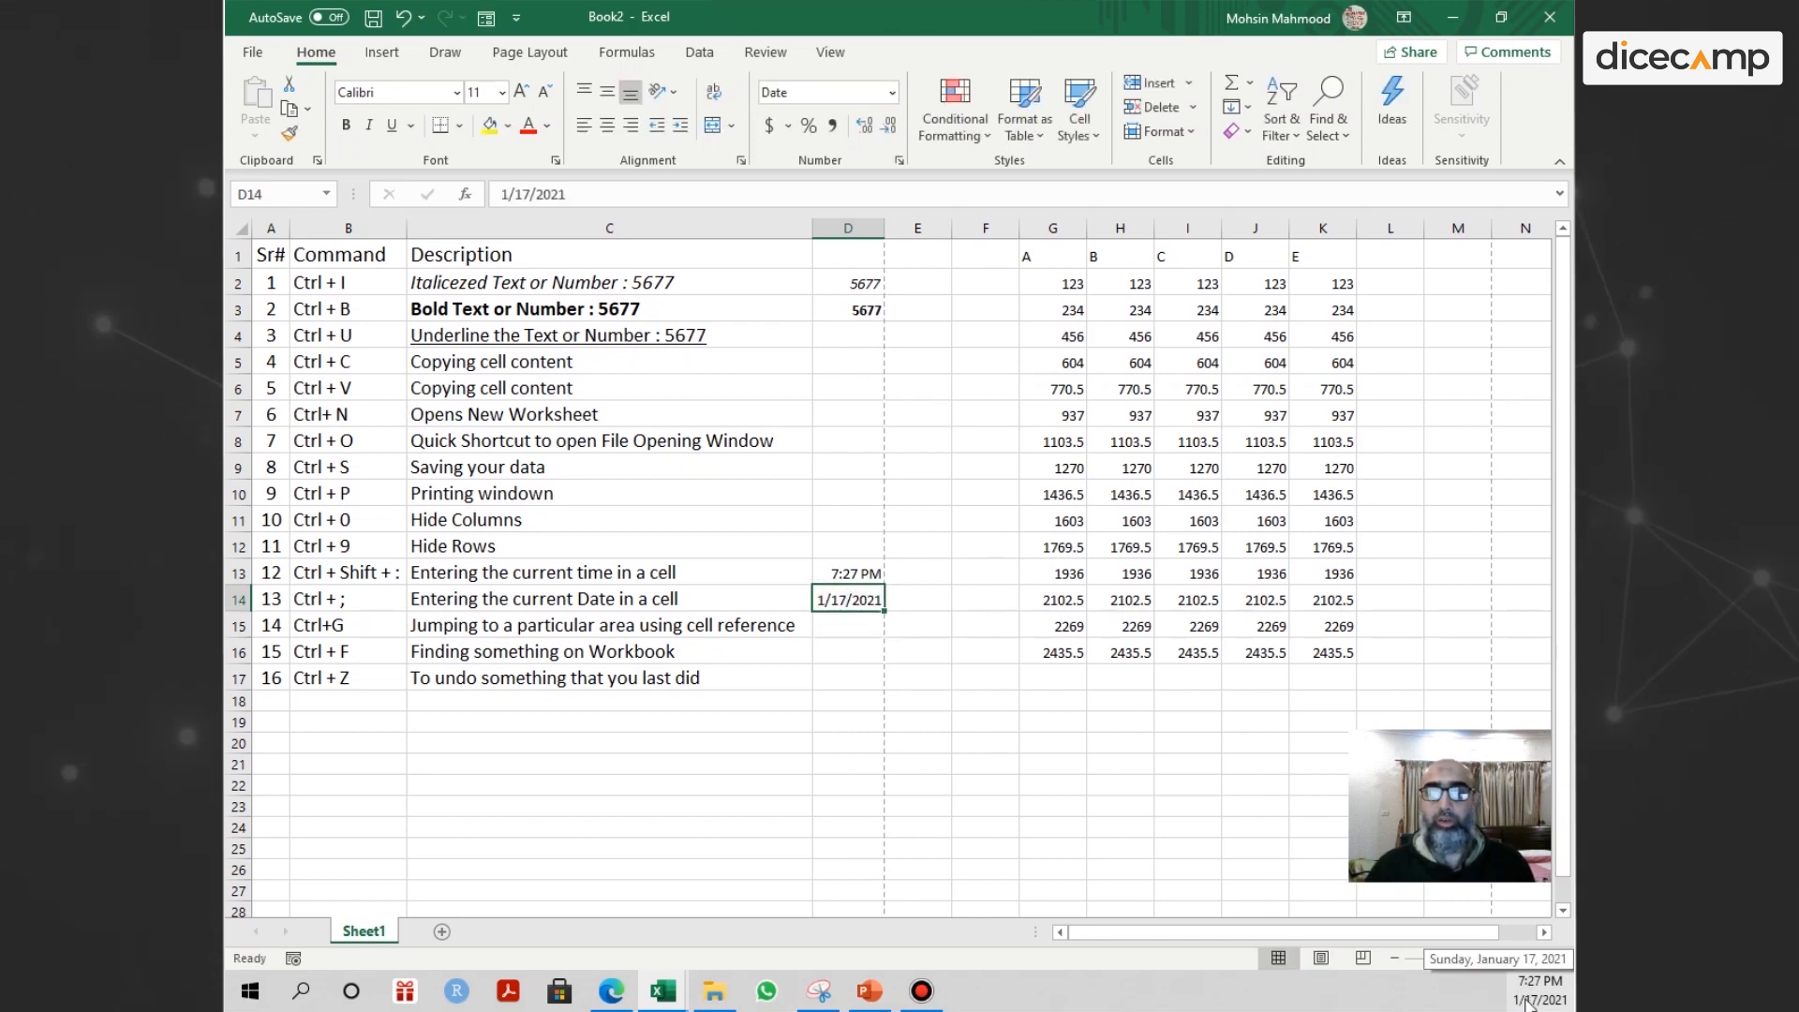
# From cell D15, jump to cell A100 with Go To, and return to cell C15 using its stored reference.
pyautogui.click(854, 627)
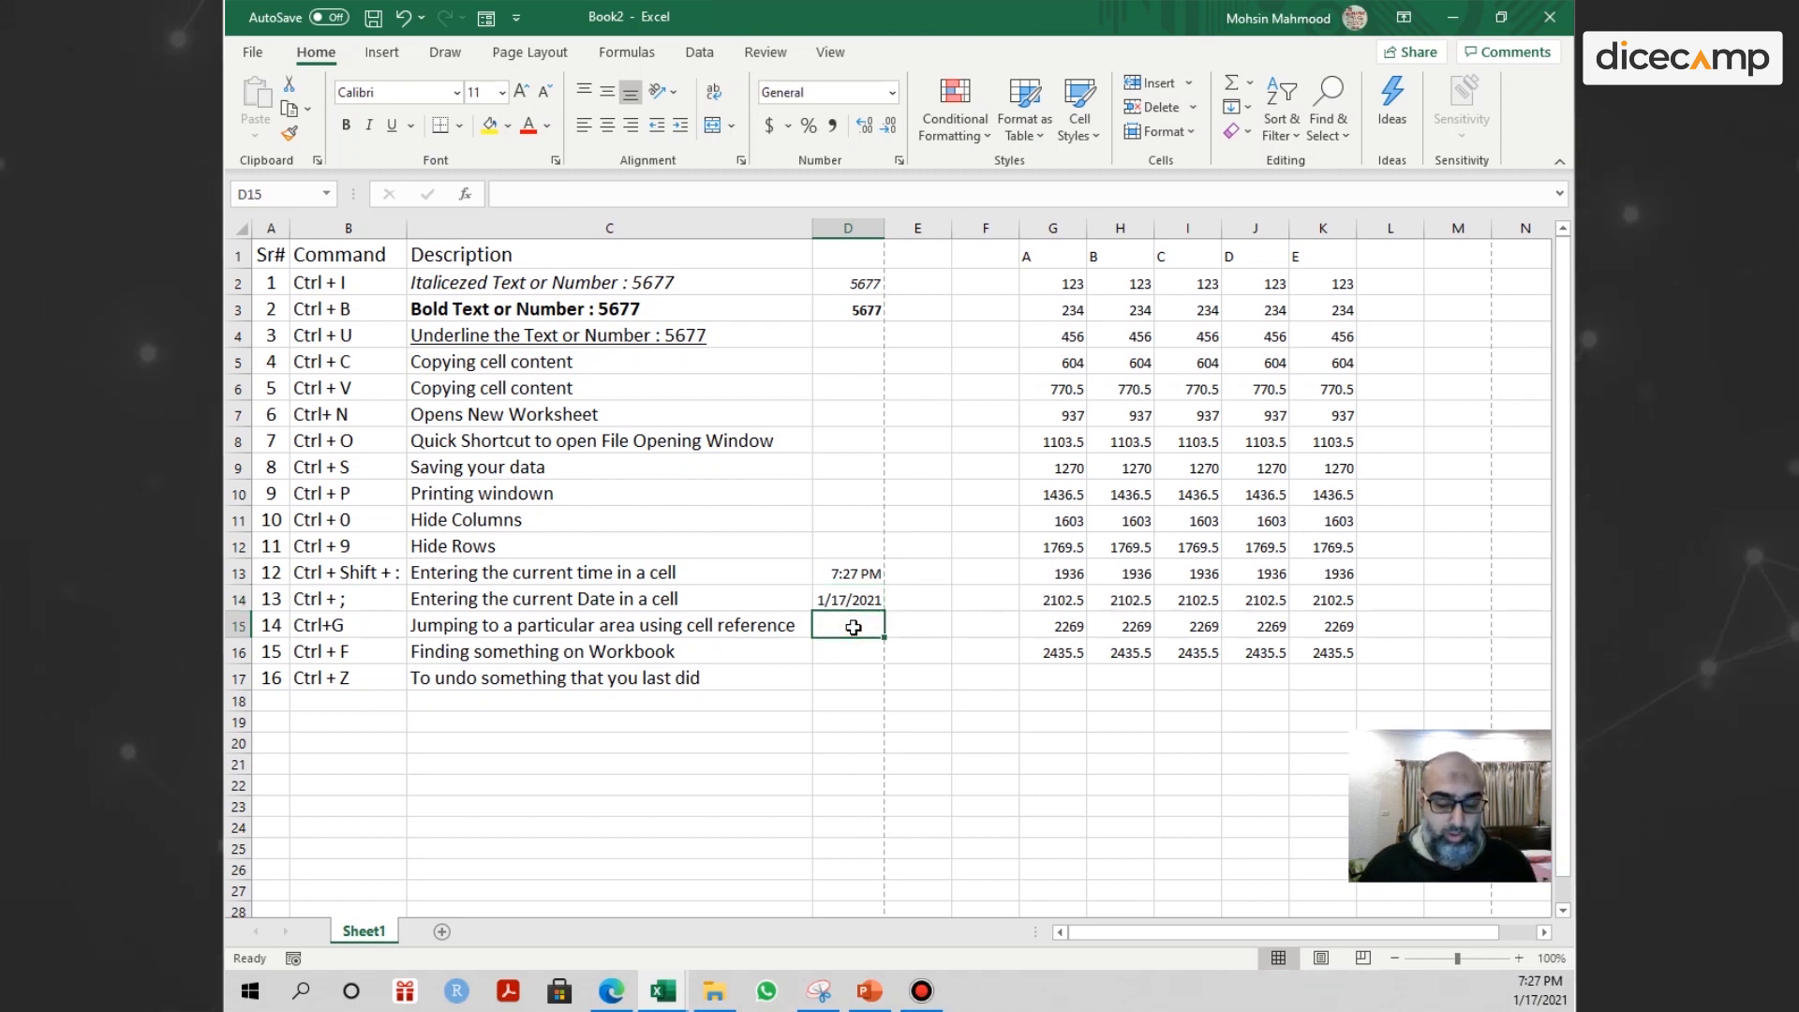
pyautogui.hotkey('ctrl', 'g')
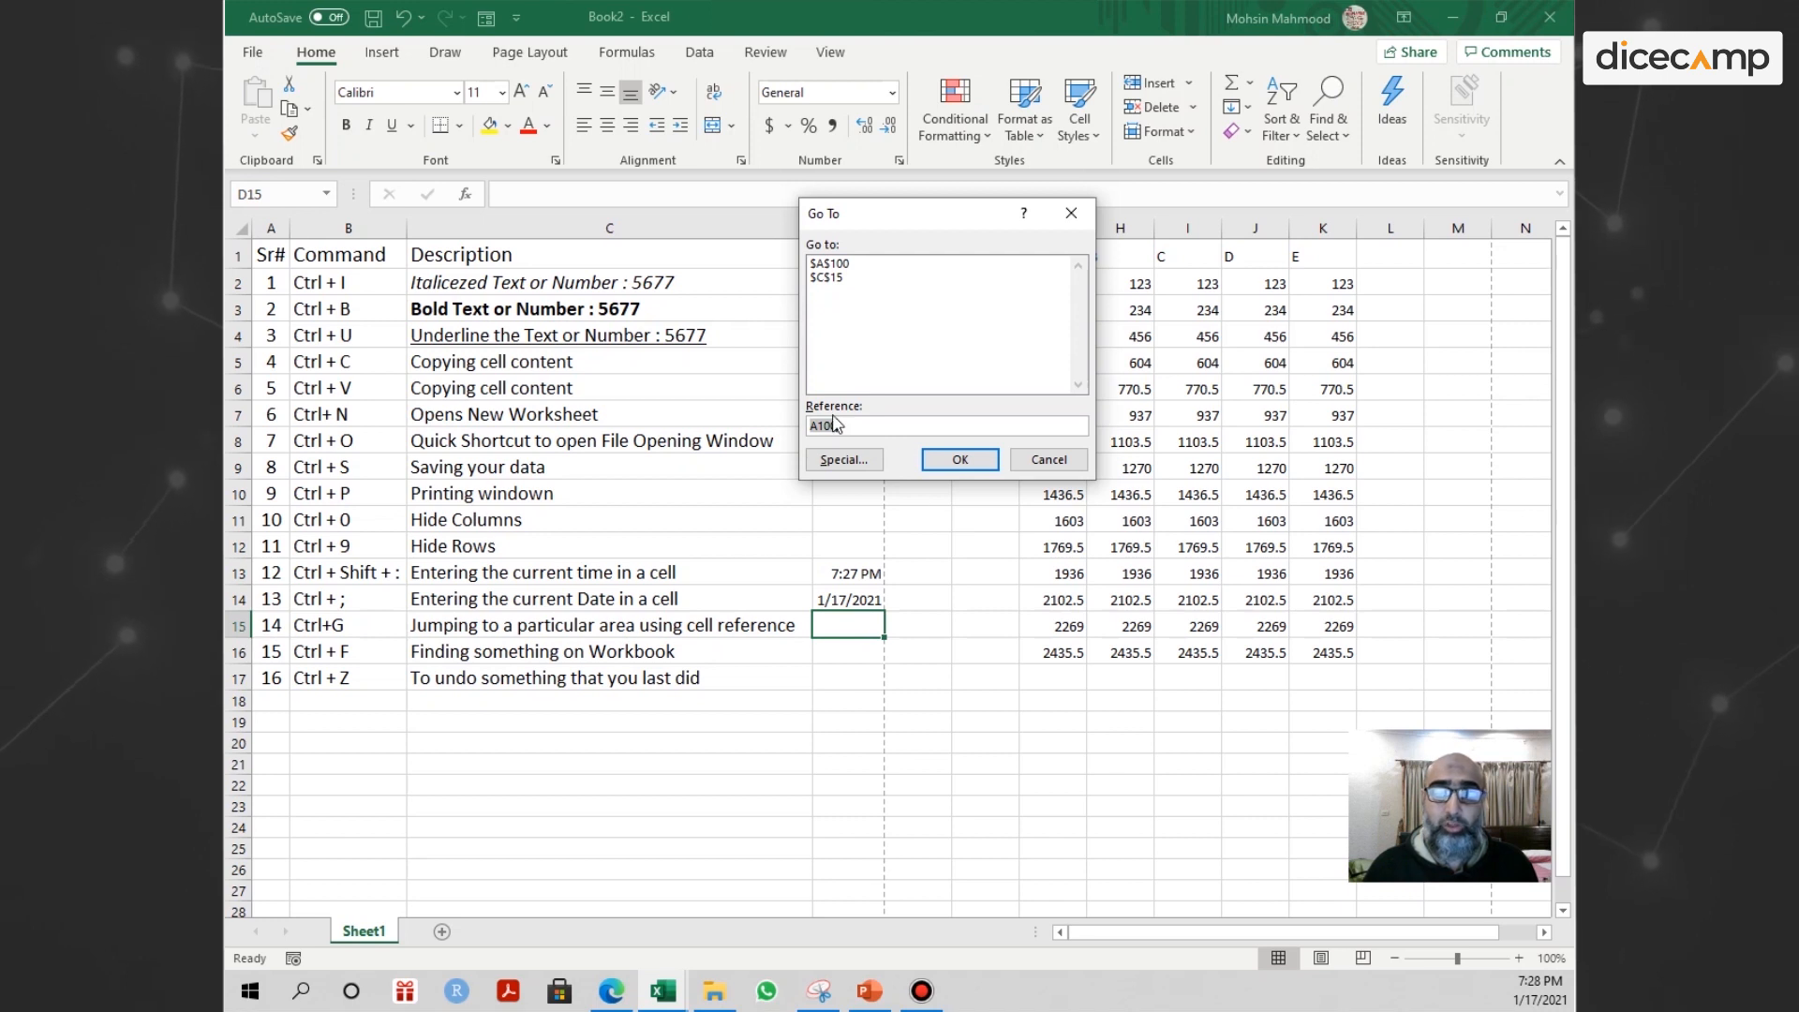
pyautogui.click(938, 458)
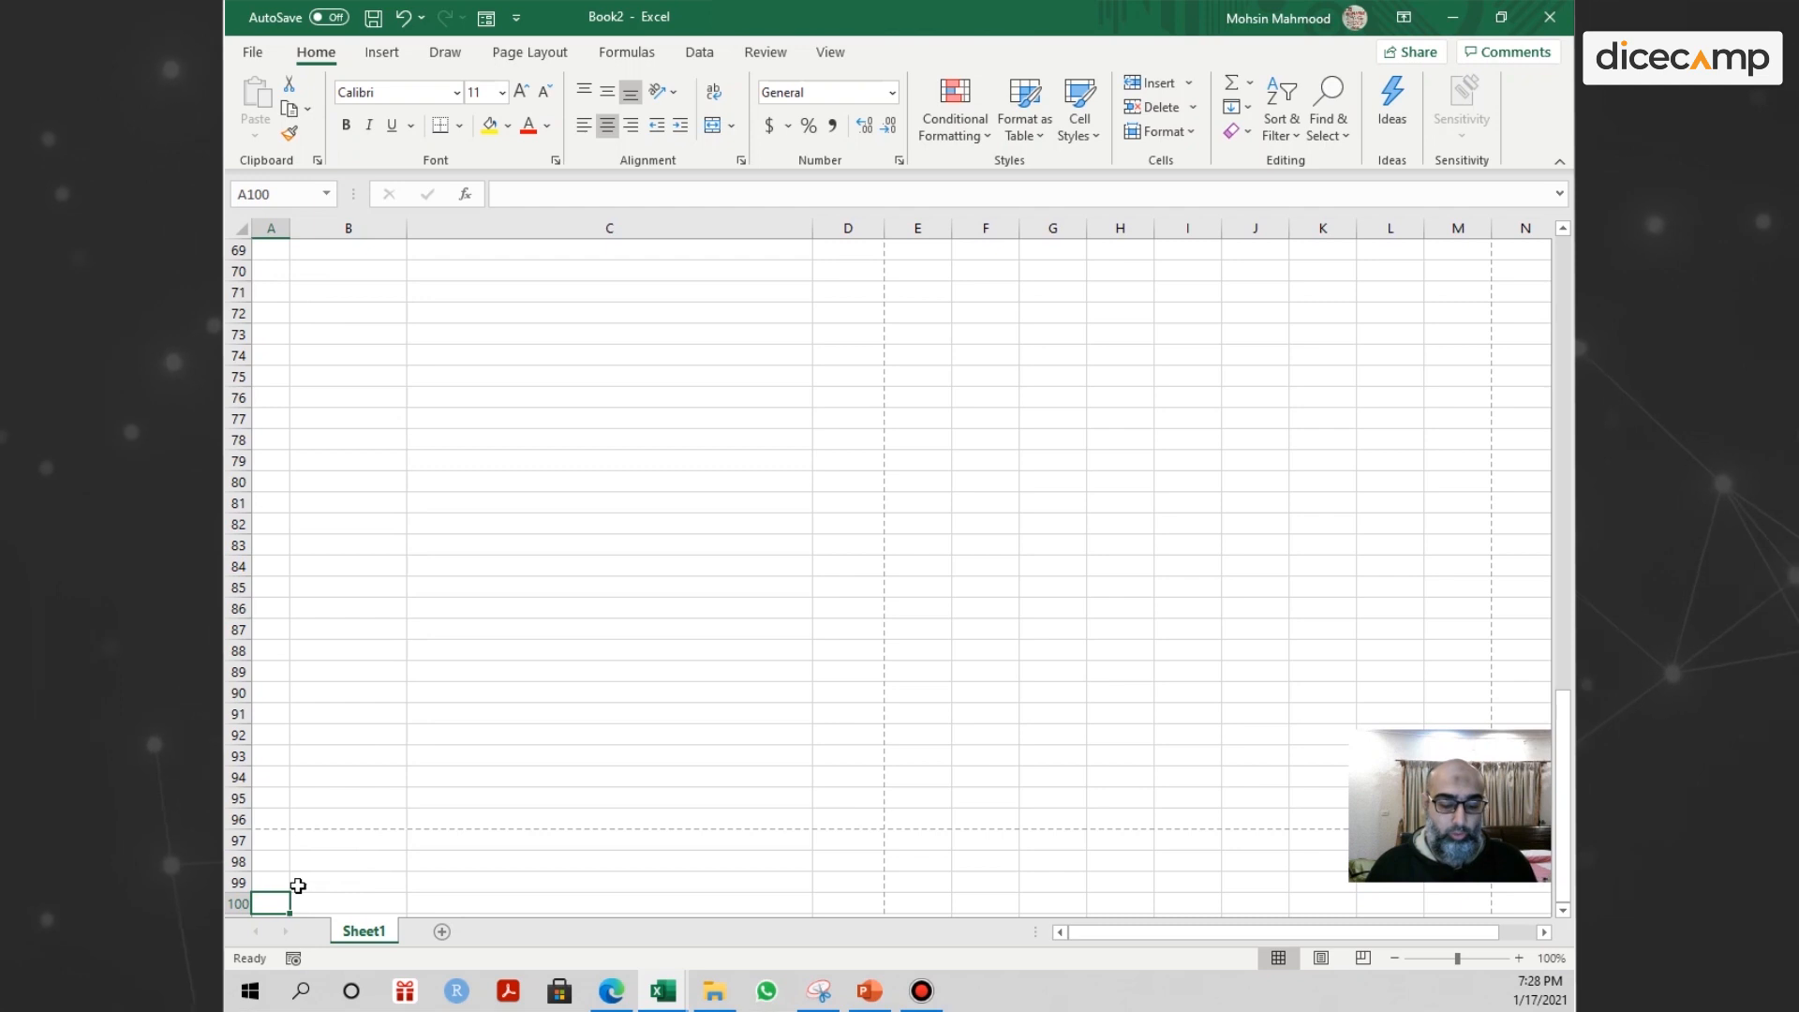
pyautogui.hotkey('ctrl', 'g')
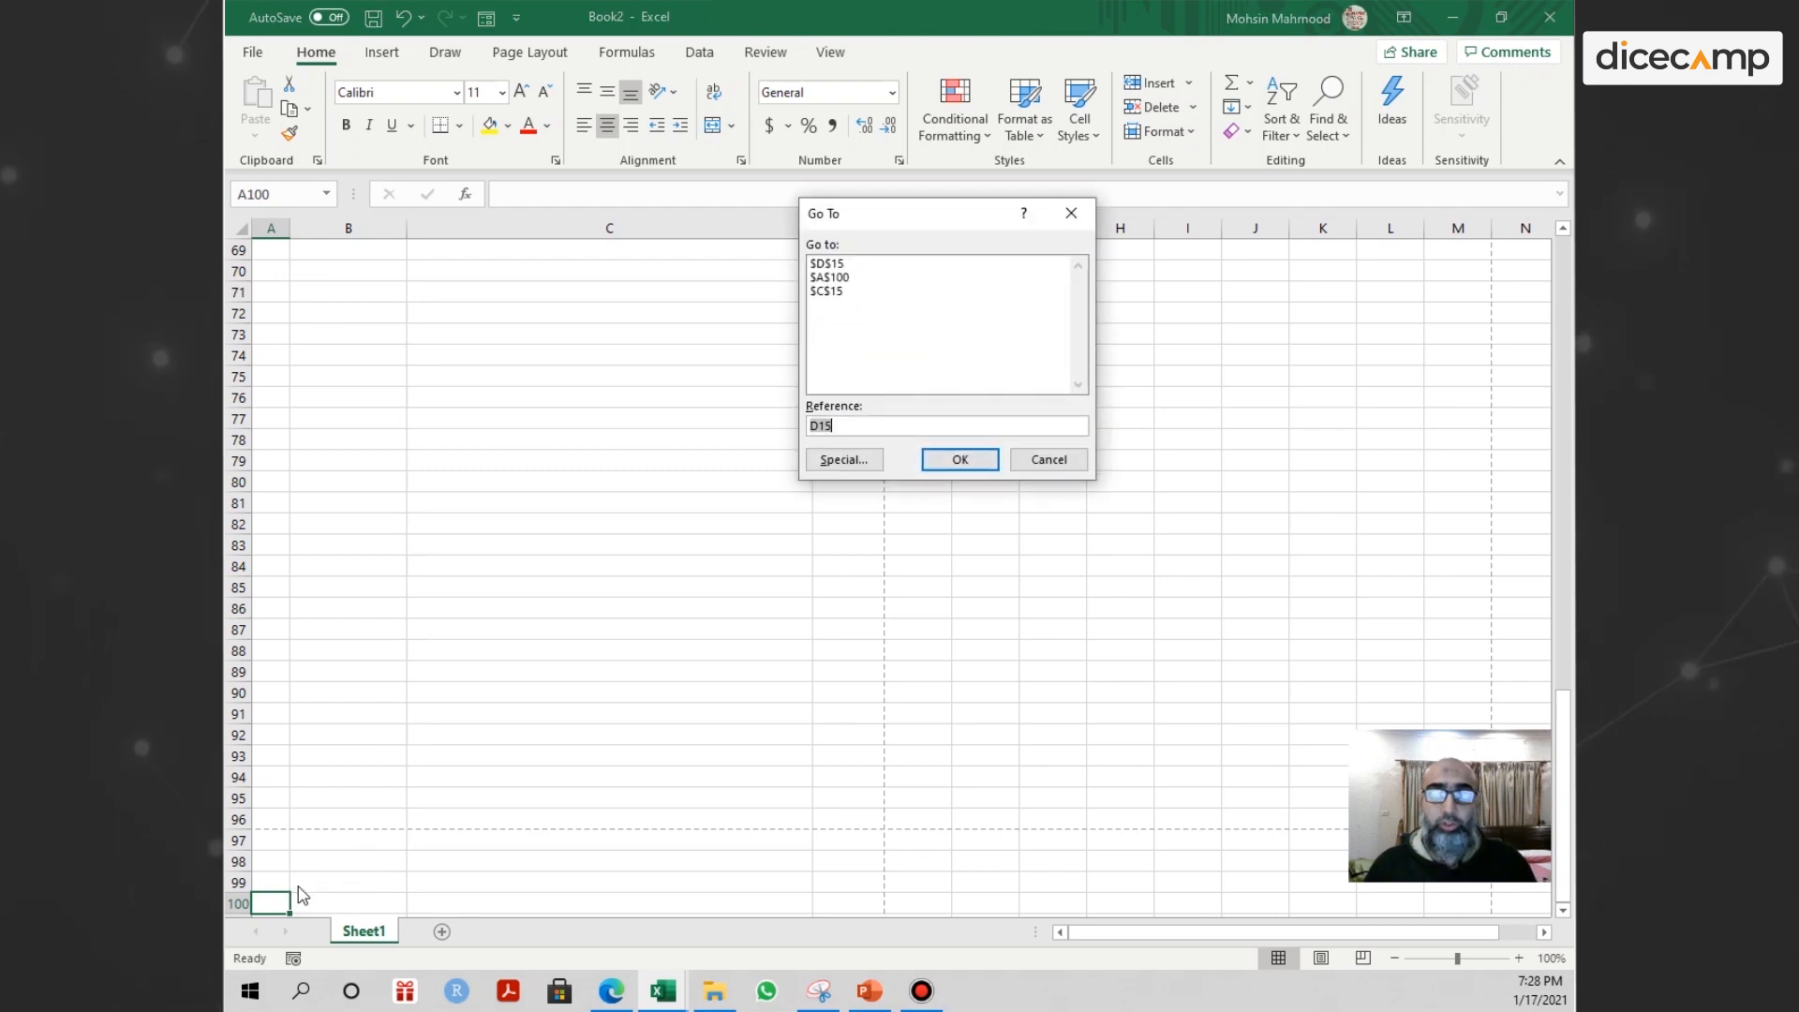
pyautogui.doubleClick(843, 292)
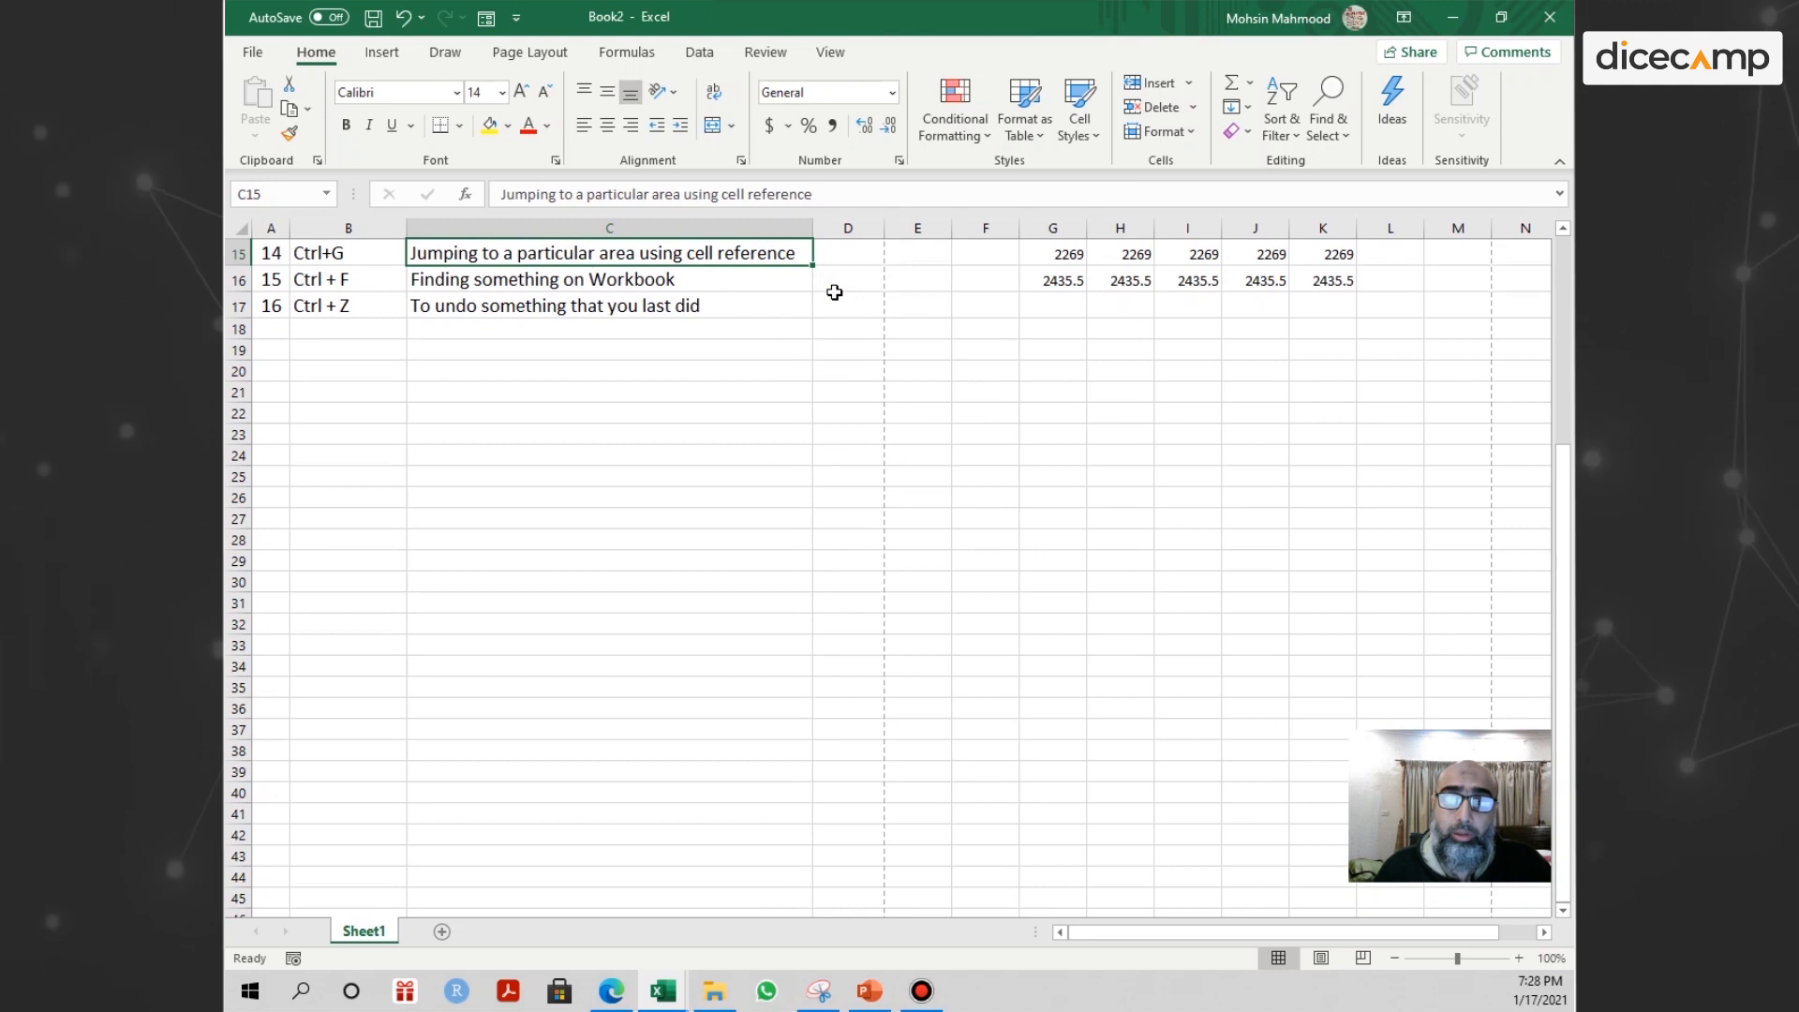
pyautogui.scroll(1, 729, 464)
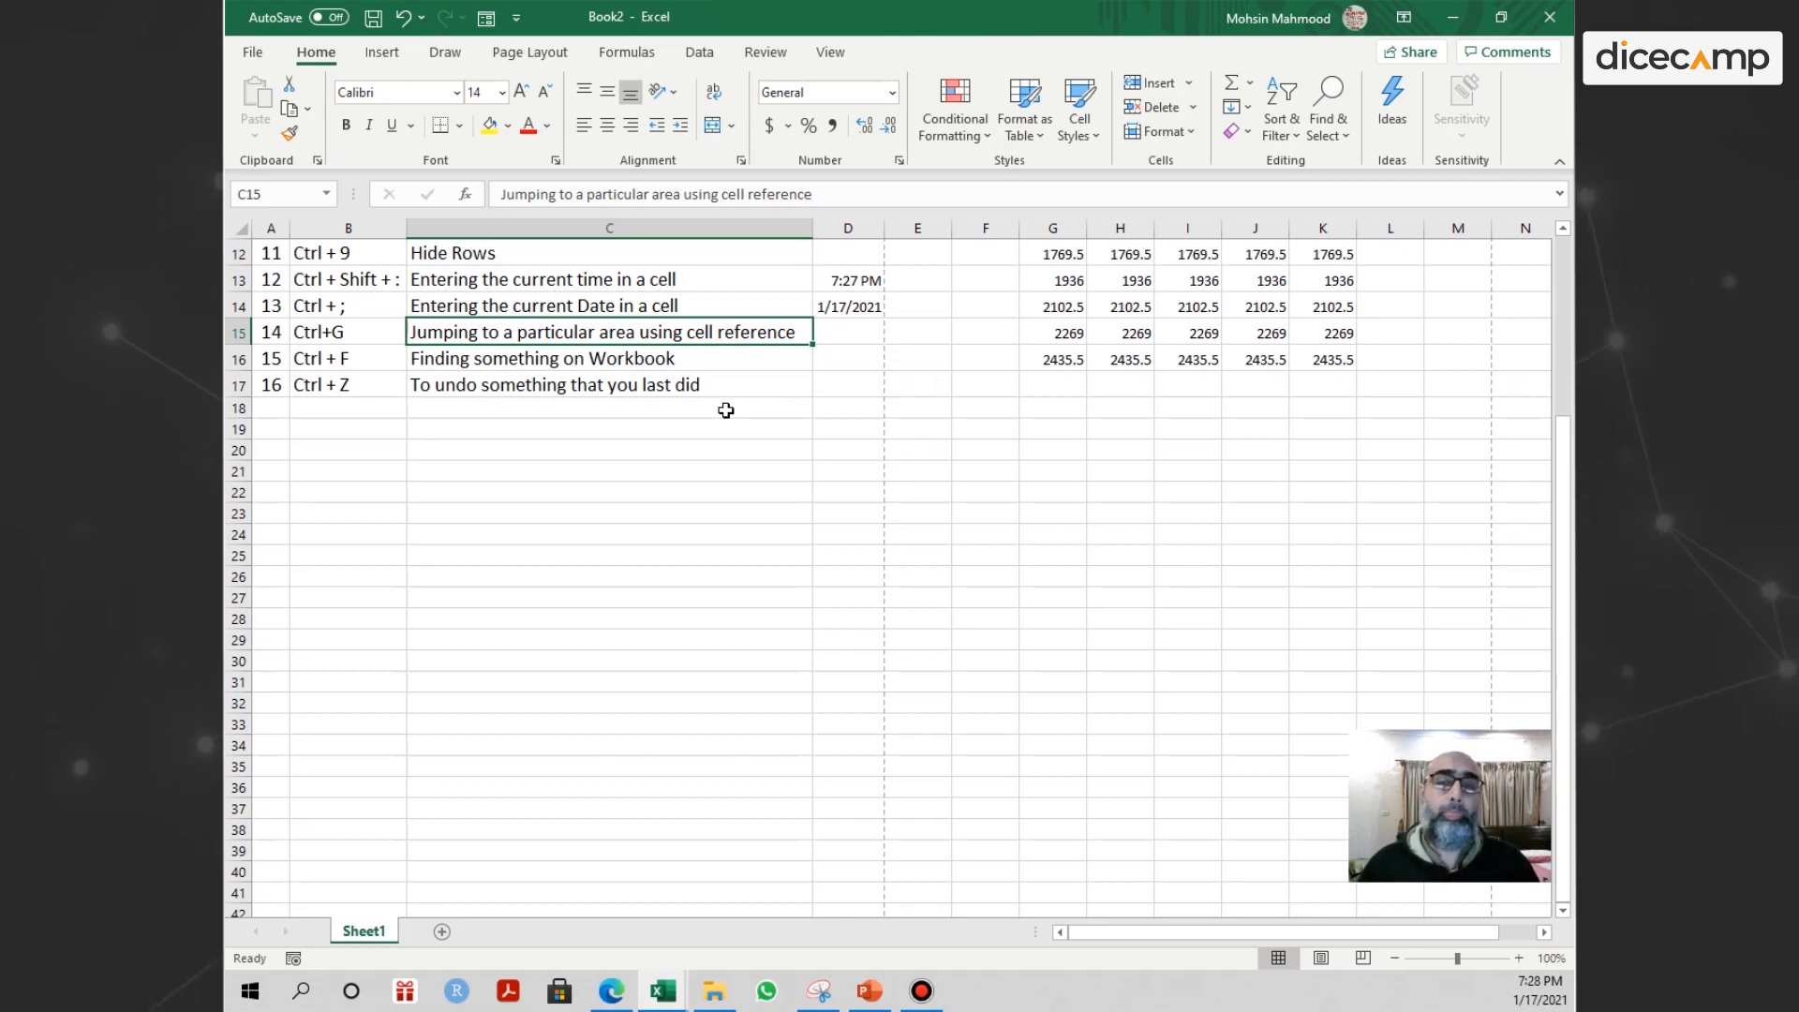
# From cell D16, search the worksheet for "Entering", step through two matches and close the Find and Replace dialog.
pyautogui.click(863, 368)
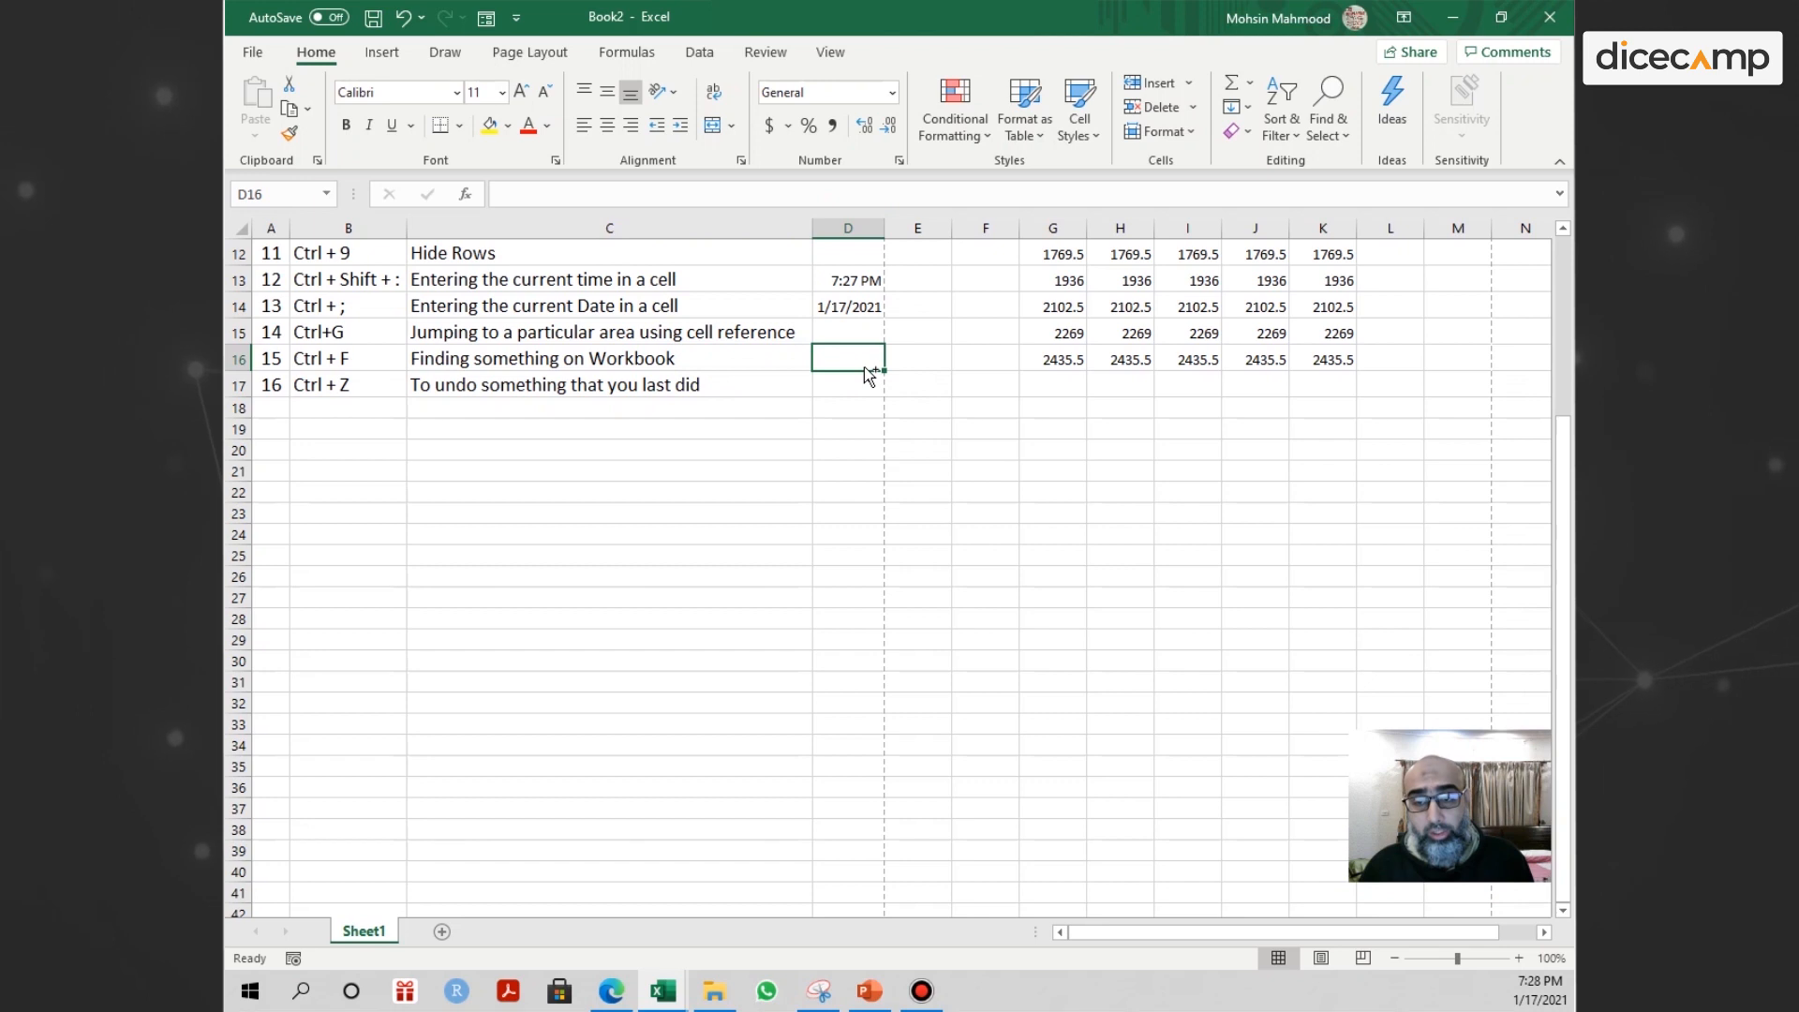
pyautogui.hotkey('ctrl', 'f')
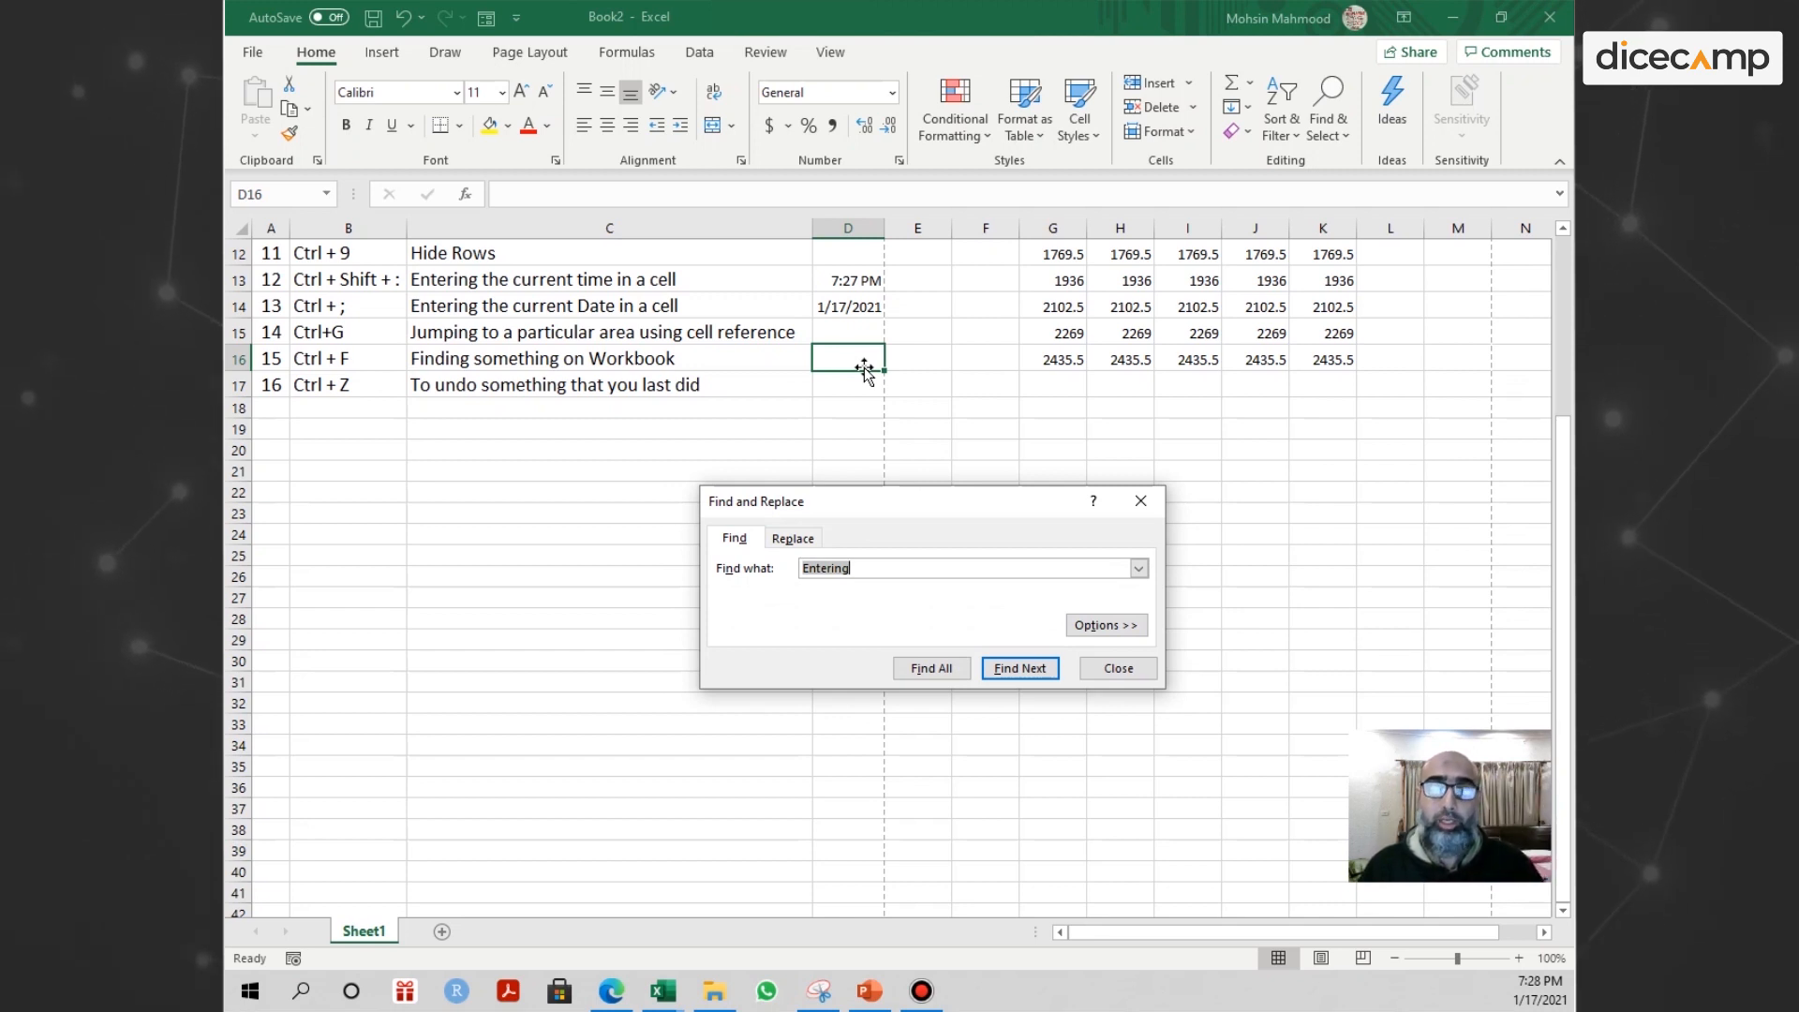
pyautogui.press('BackSpace')
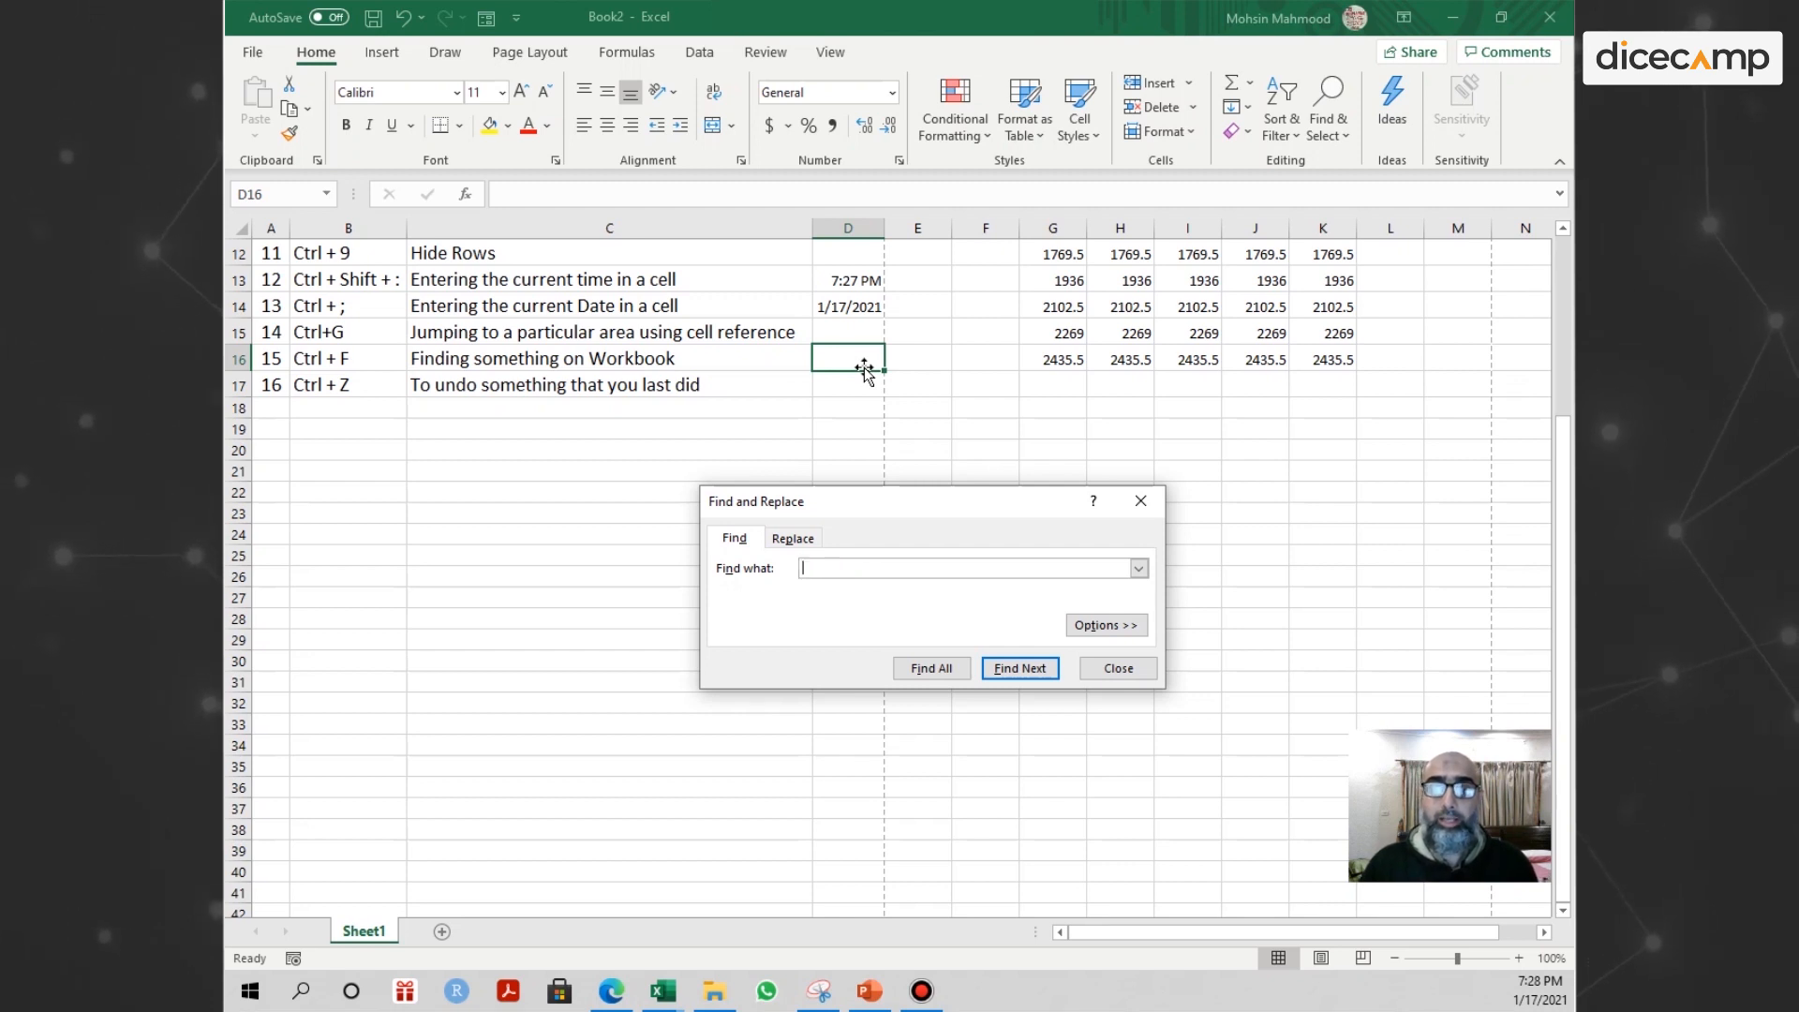
pyautogui.write('Entering')
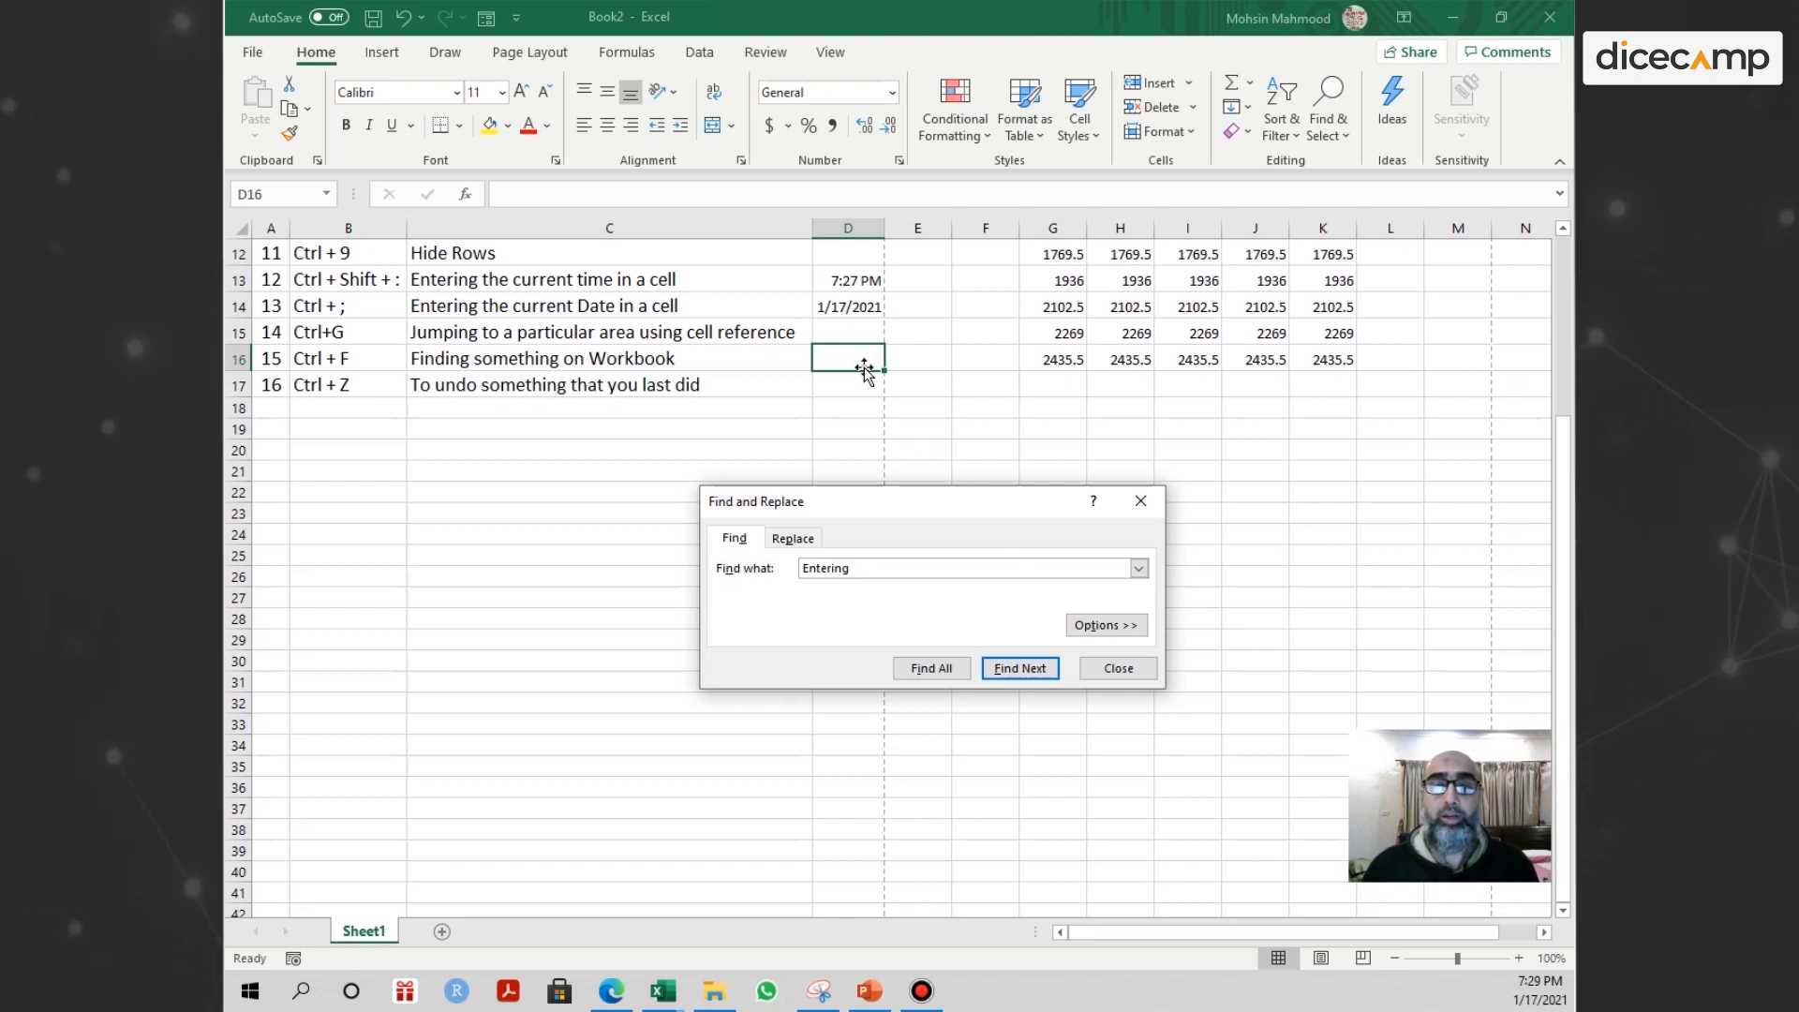
pyautogui.press('Return')
pyautogui.press('Return')
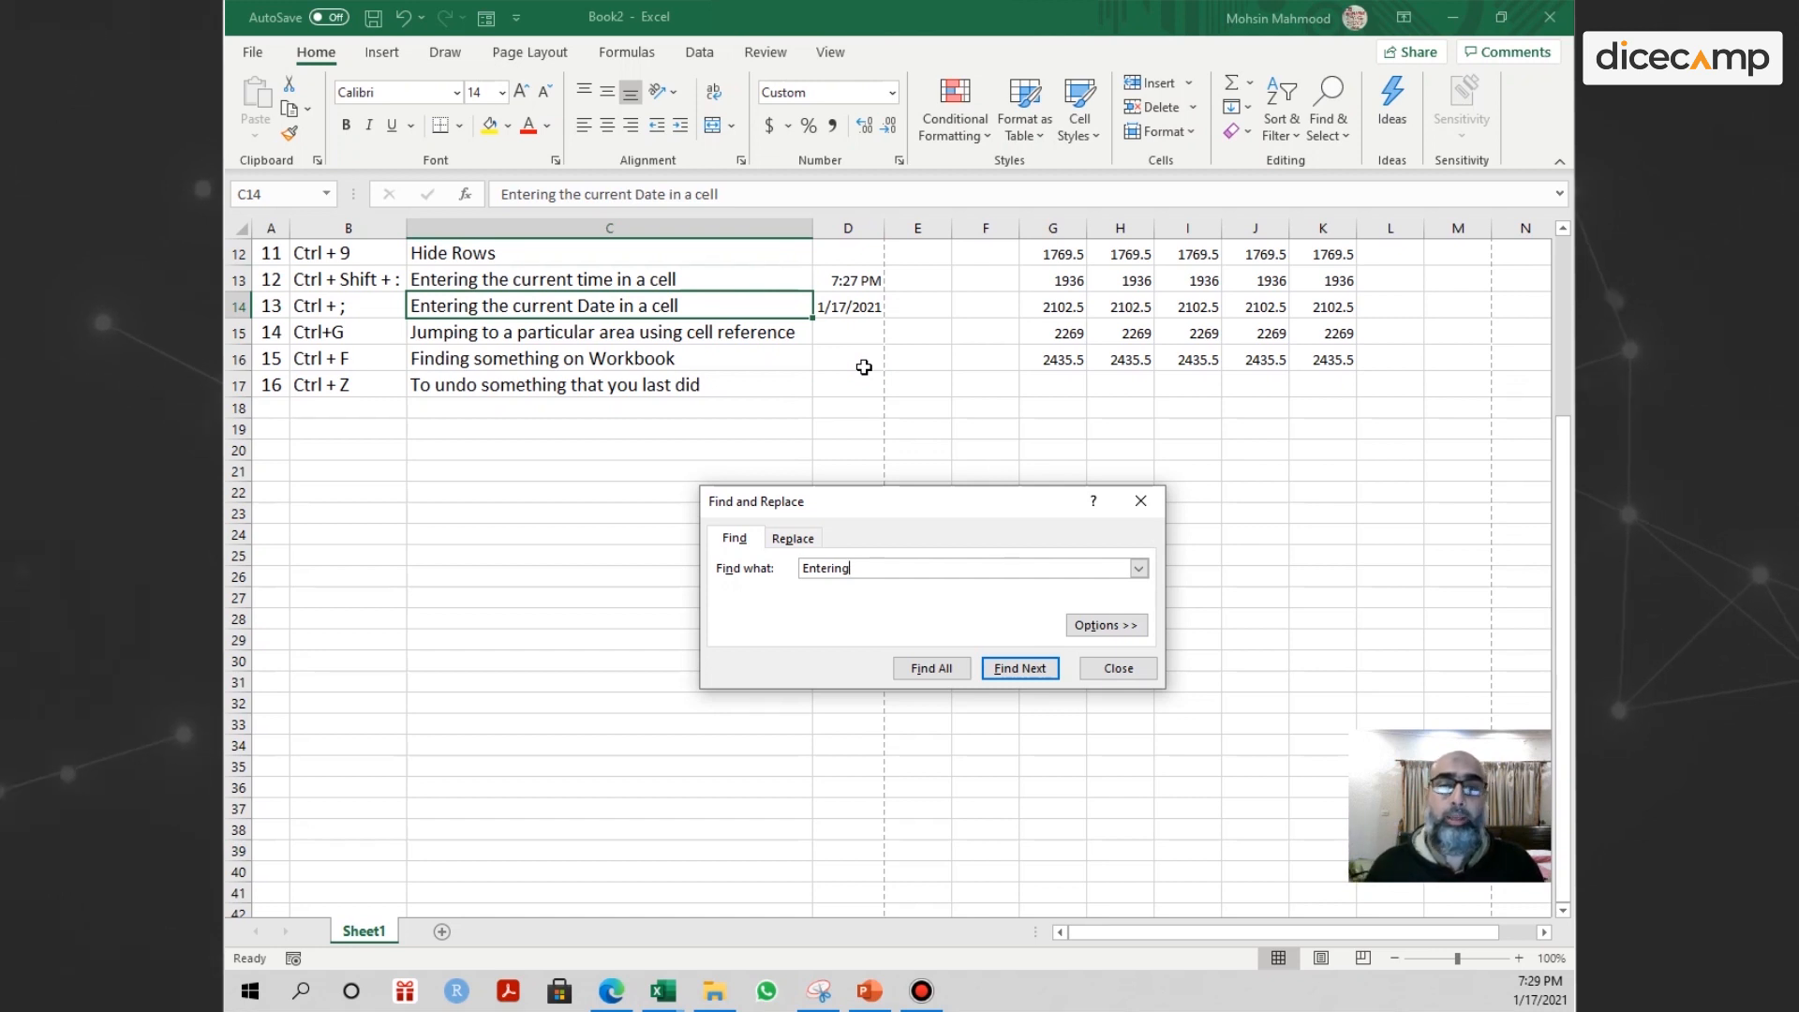
pyautogui.press('Escape')
# From cell C17, undo the recent actions one after another, from the date and time entries back to the underlining in C4.
pyautogui.click(726, 376)
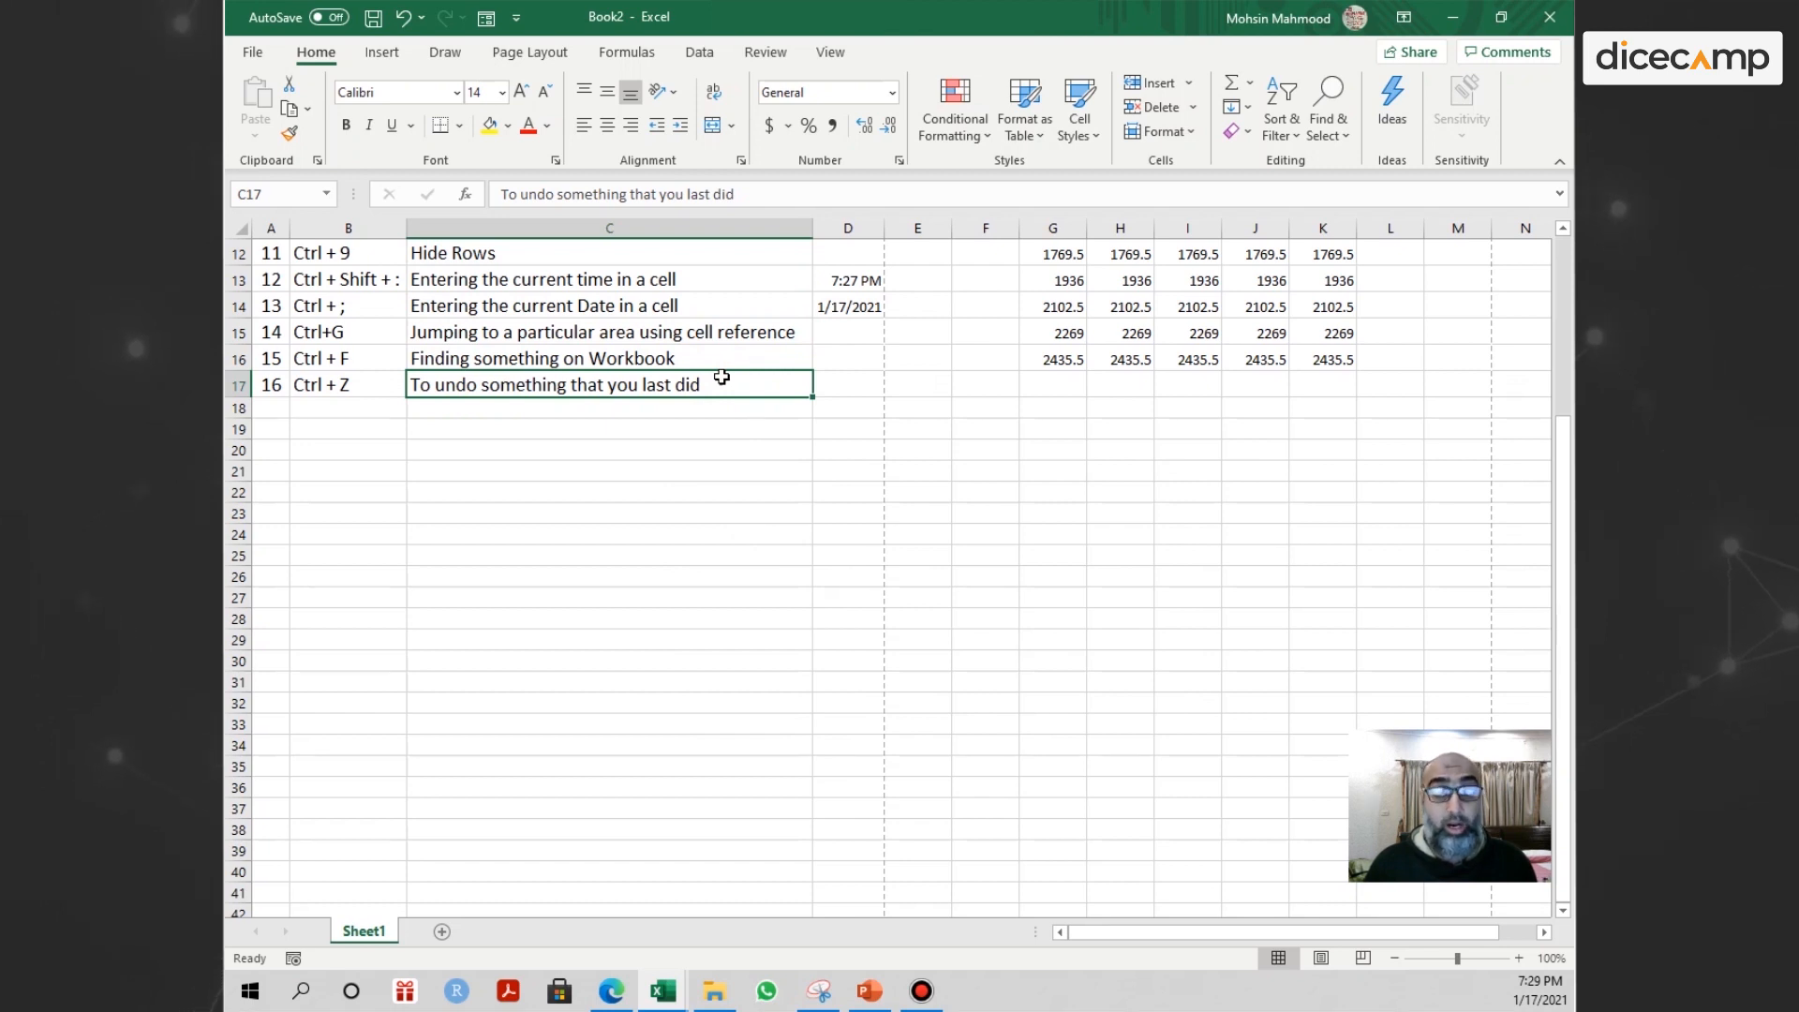
pyautogui.hotkey('ctrl', 'z')
pyautogui.hotkey('ctrl', 'z')
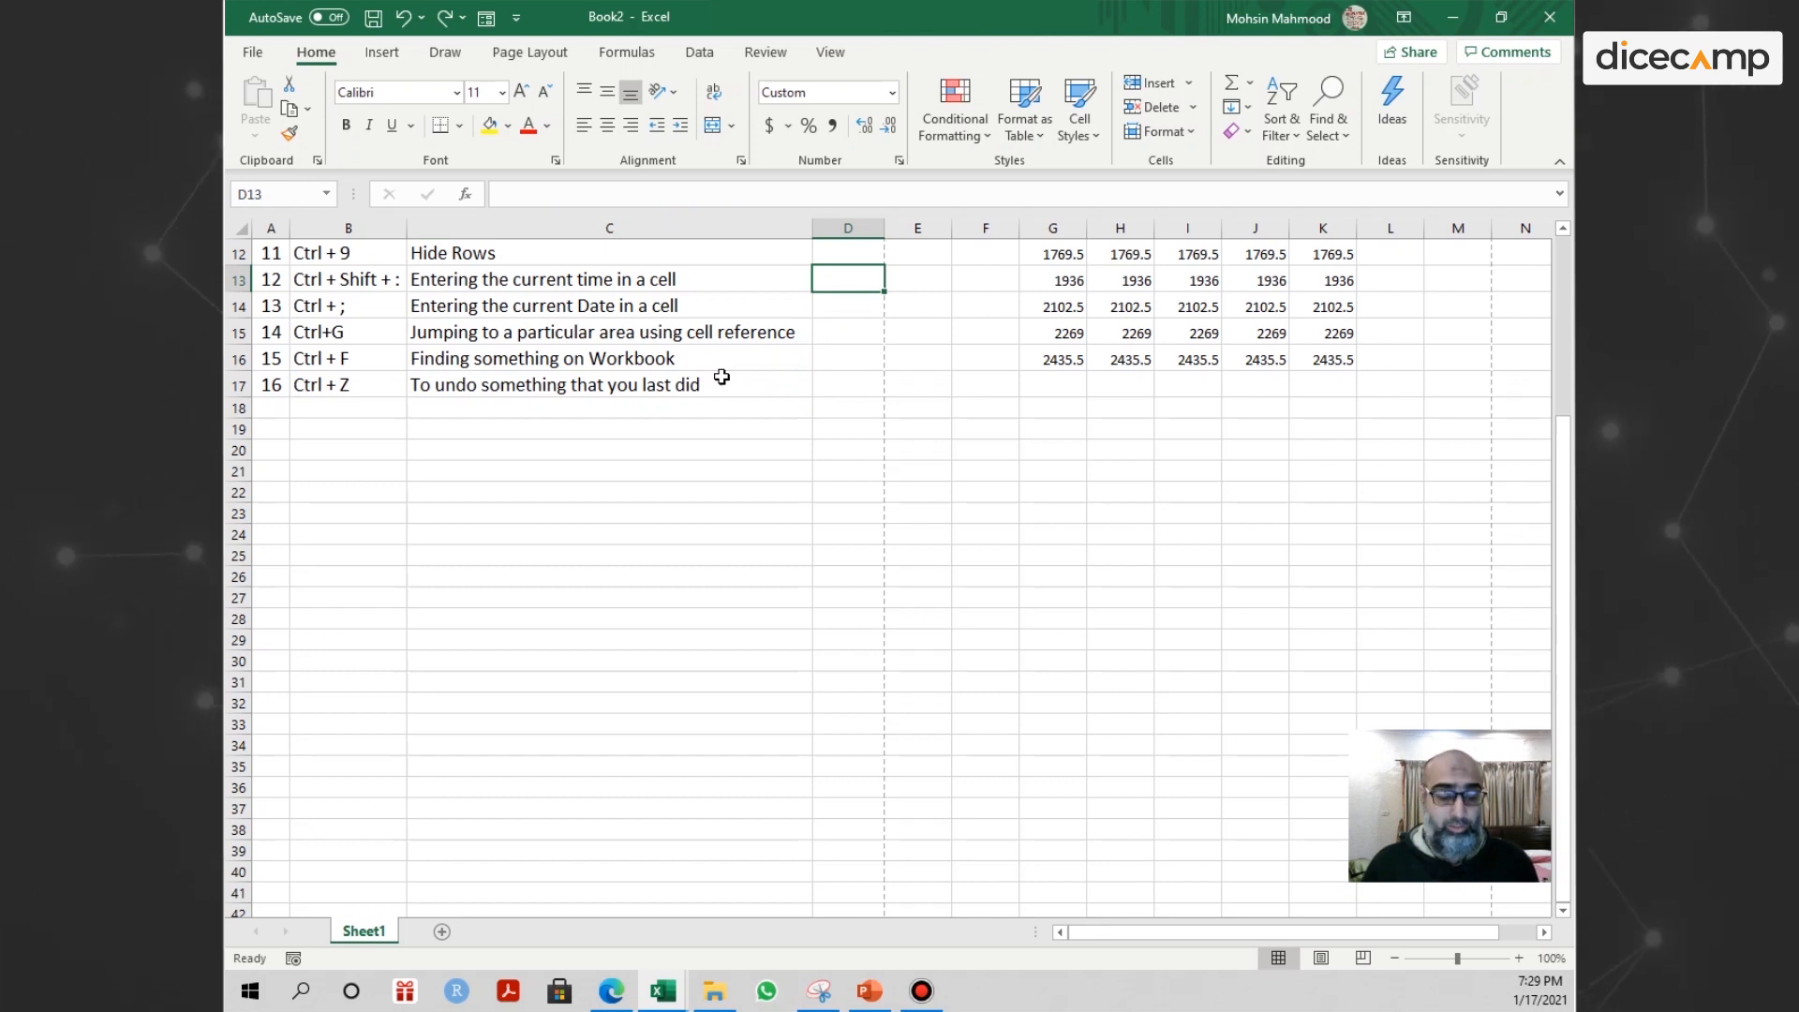
pyautogui.hotkey('ctrl', 'z')
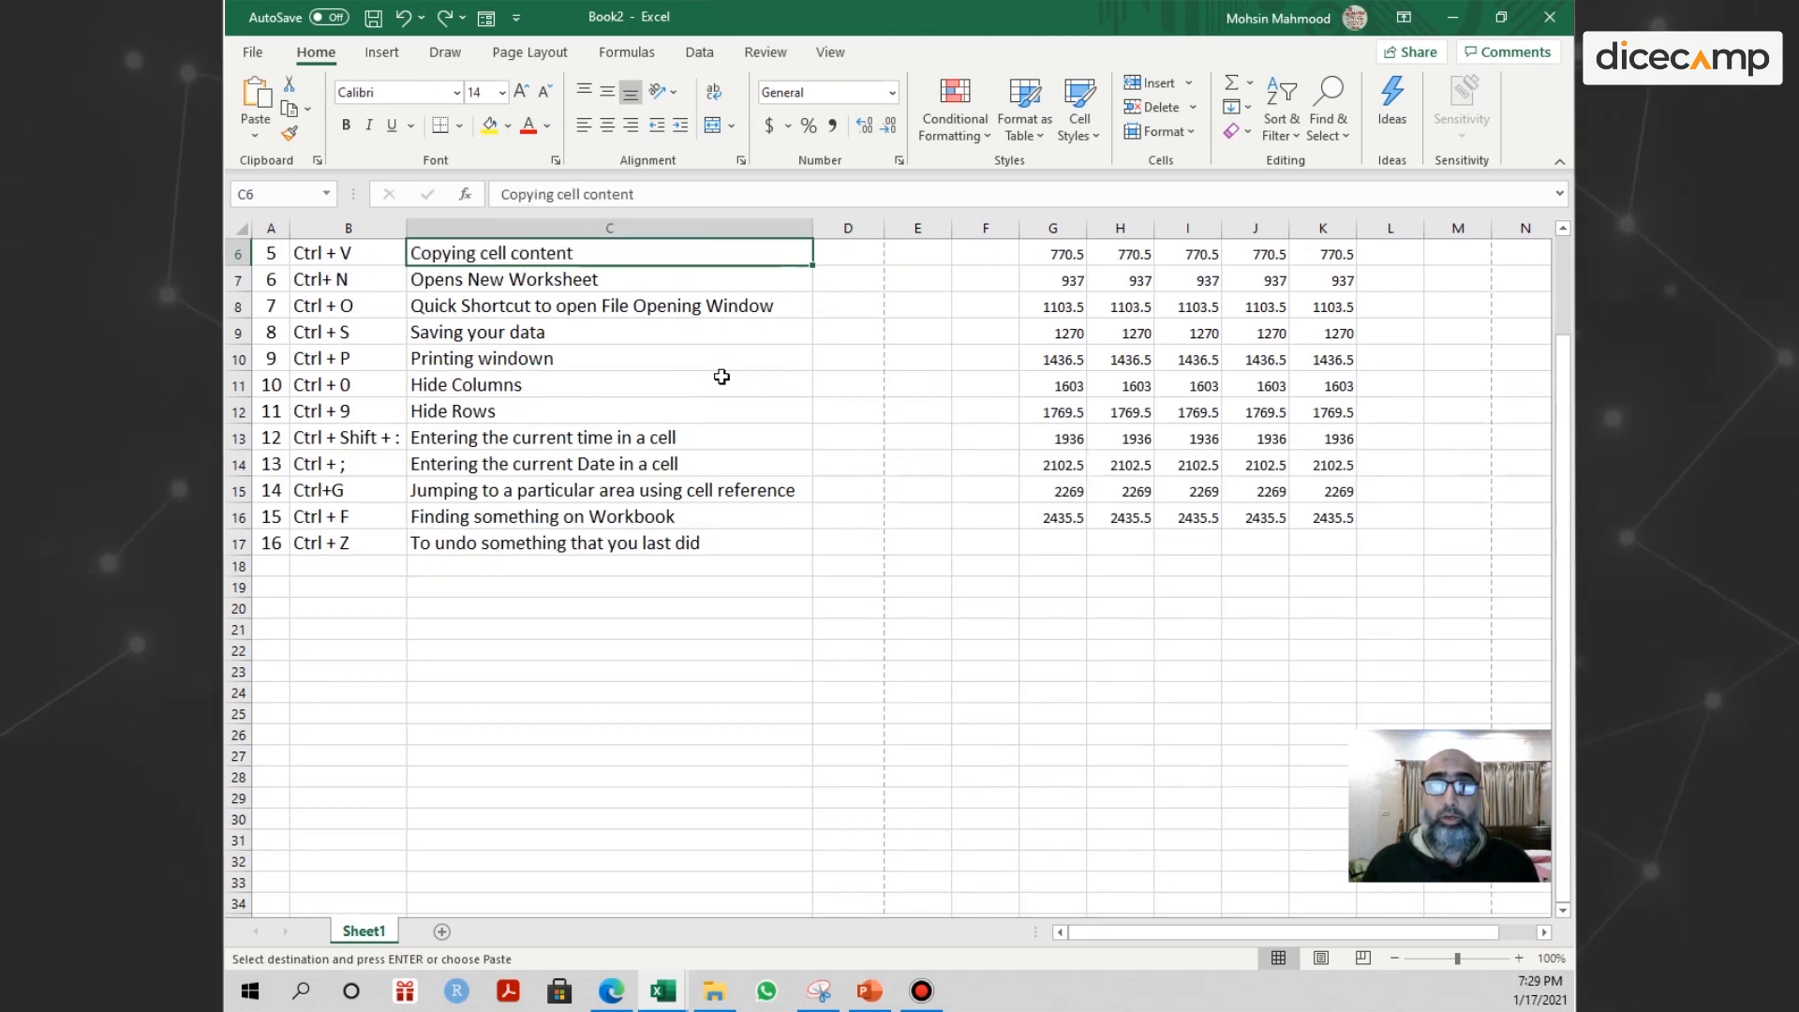
pyautogui.hotkey('ctrl', 'z')
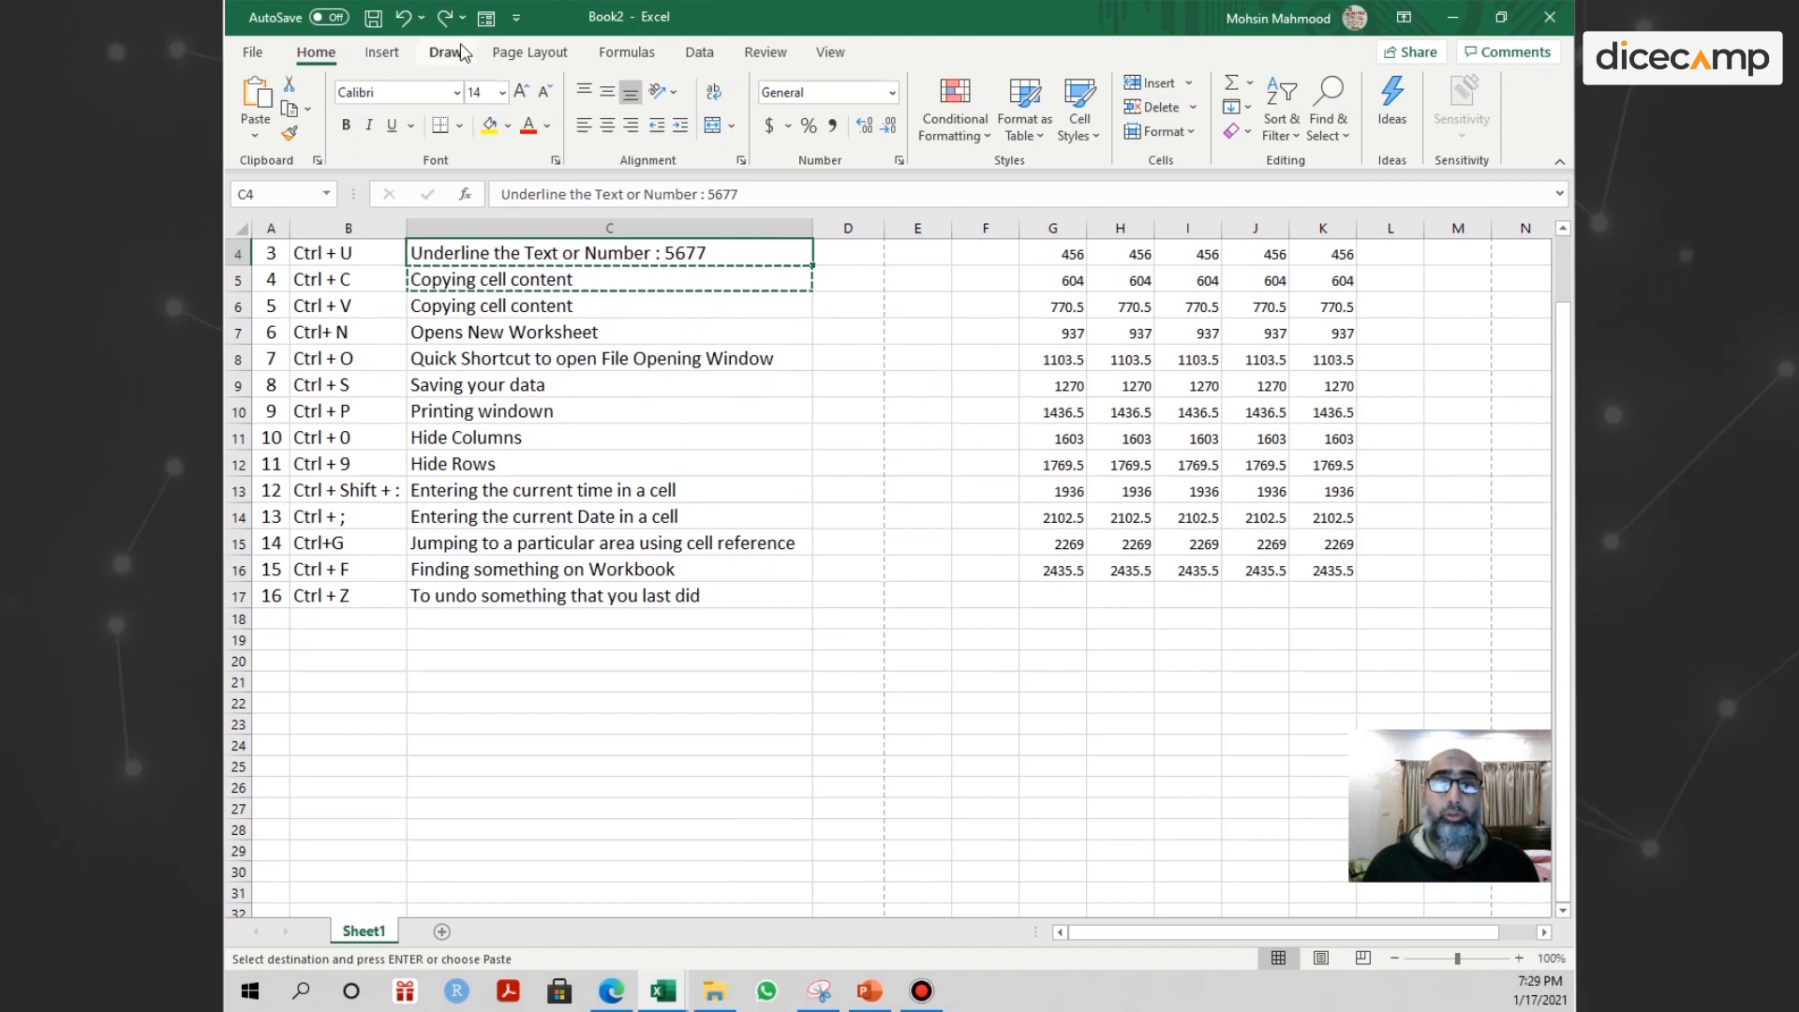
# Redo all the undone actions, from the underlining in C4 up to the date entry in D14.
pyautogui.click(446, 17)
pyautogui.click(445, 16)
pyautogui.click(445, 17)
pyautogui.click(445, 17)
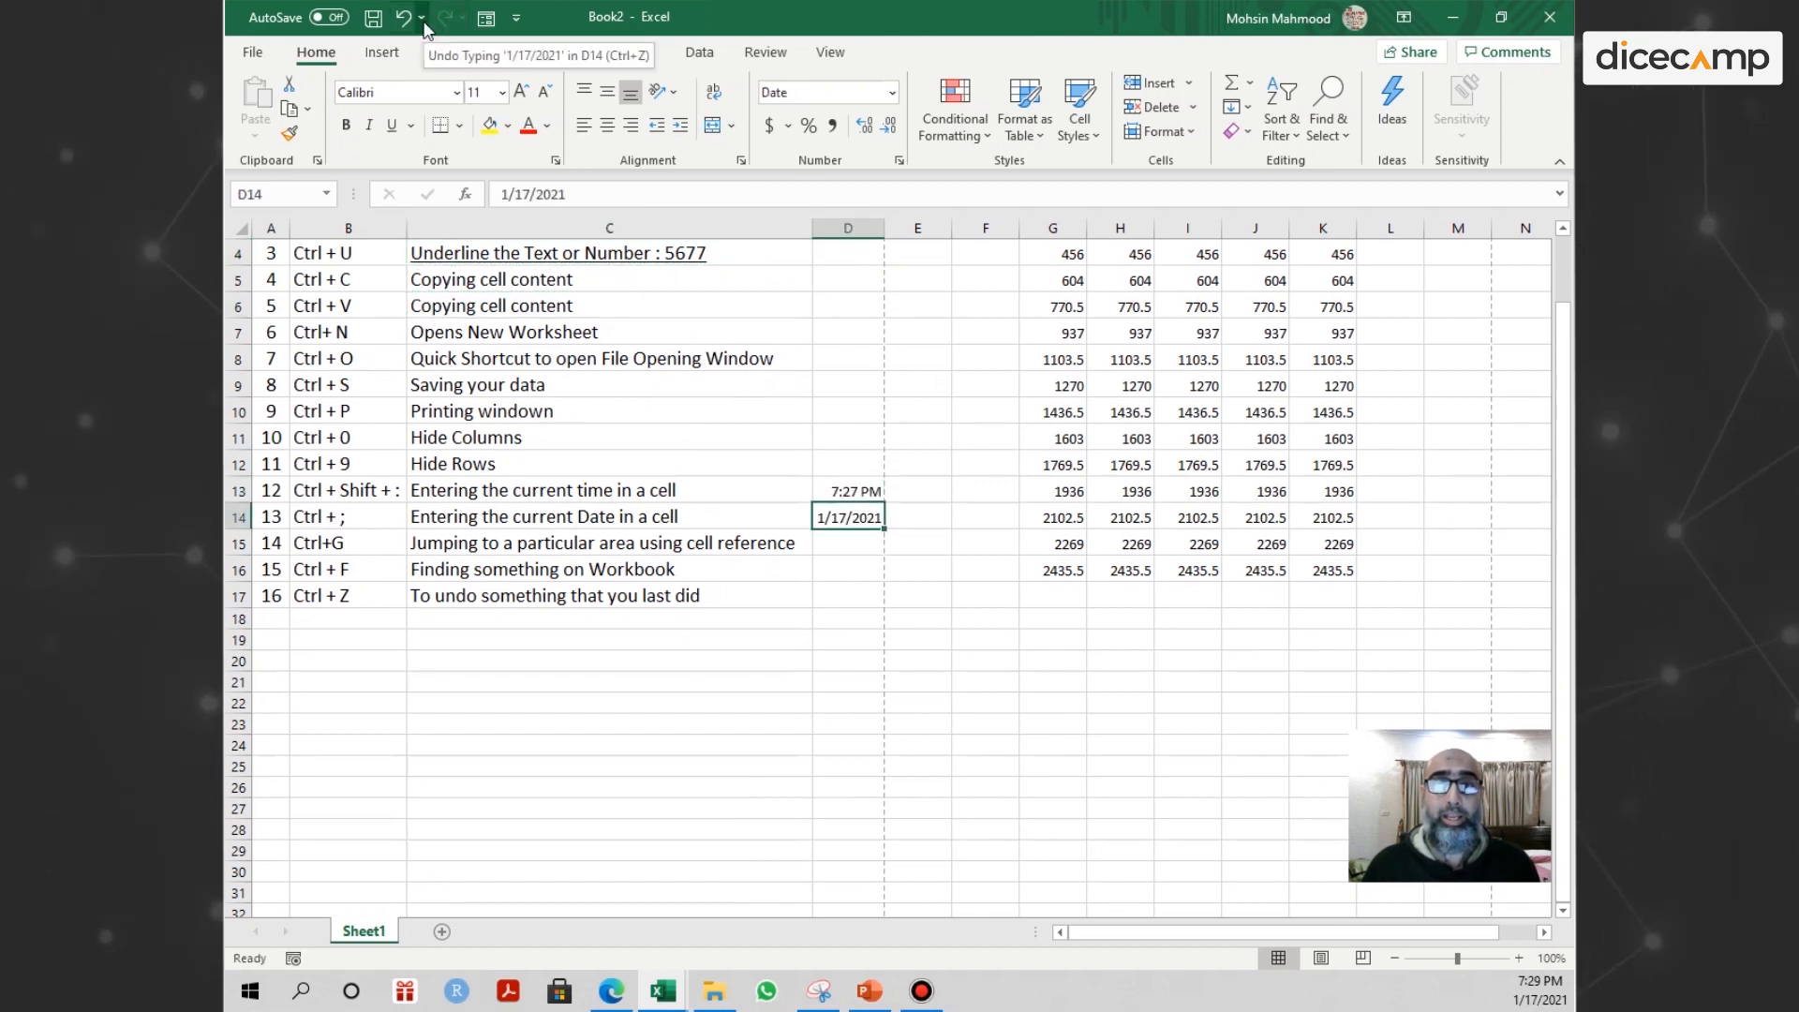
# Look through the undo history from the date entry in D14 back to the typing in K1, and close it without undoing anything.
pyautogui.click(422, 19)
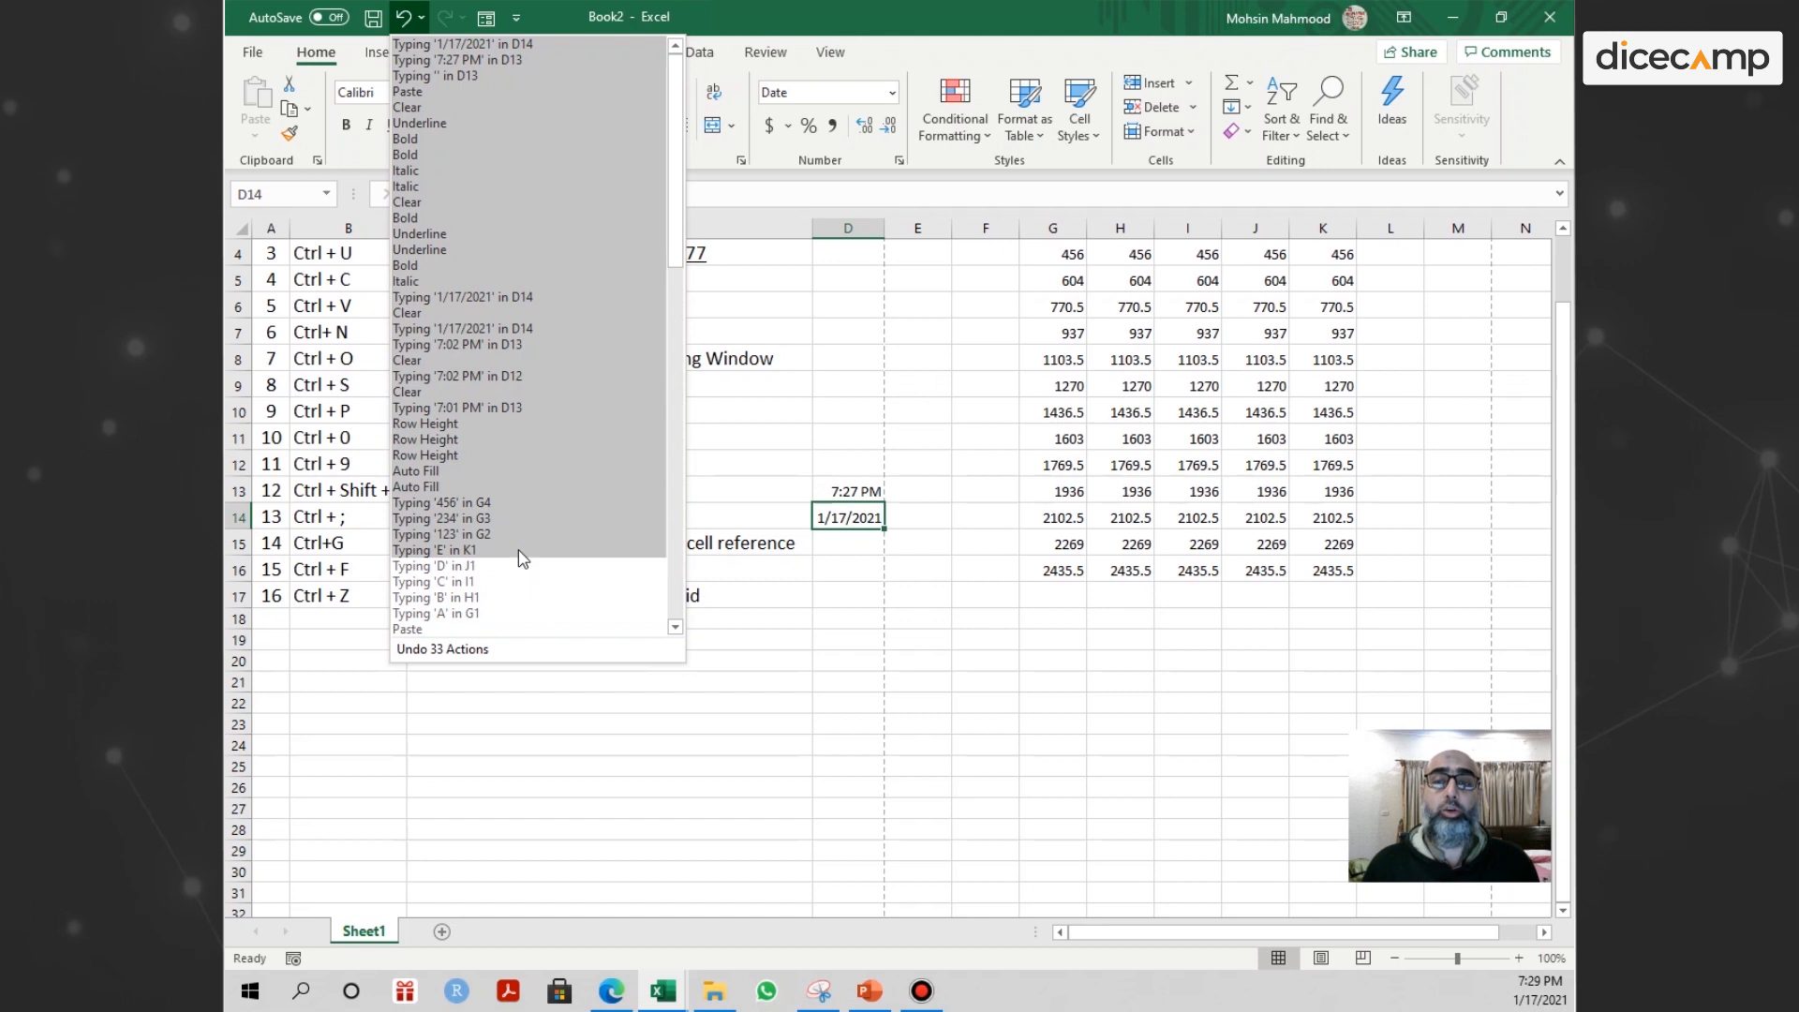
pyautogui.click(865, 642)
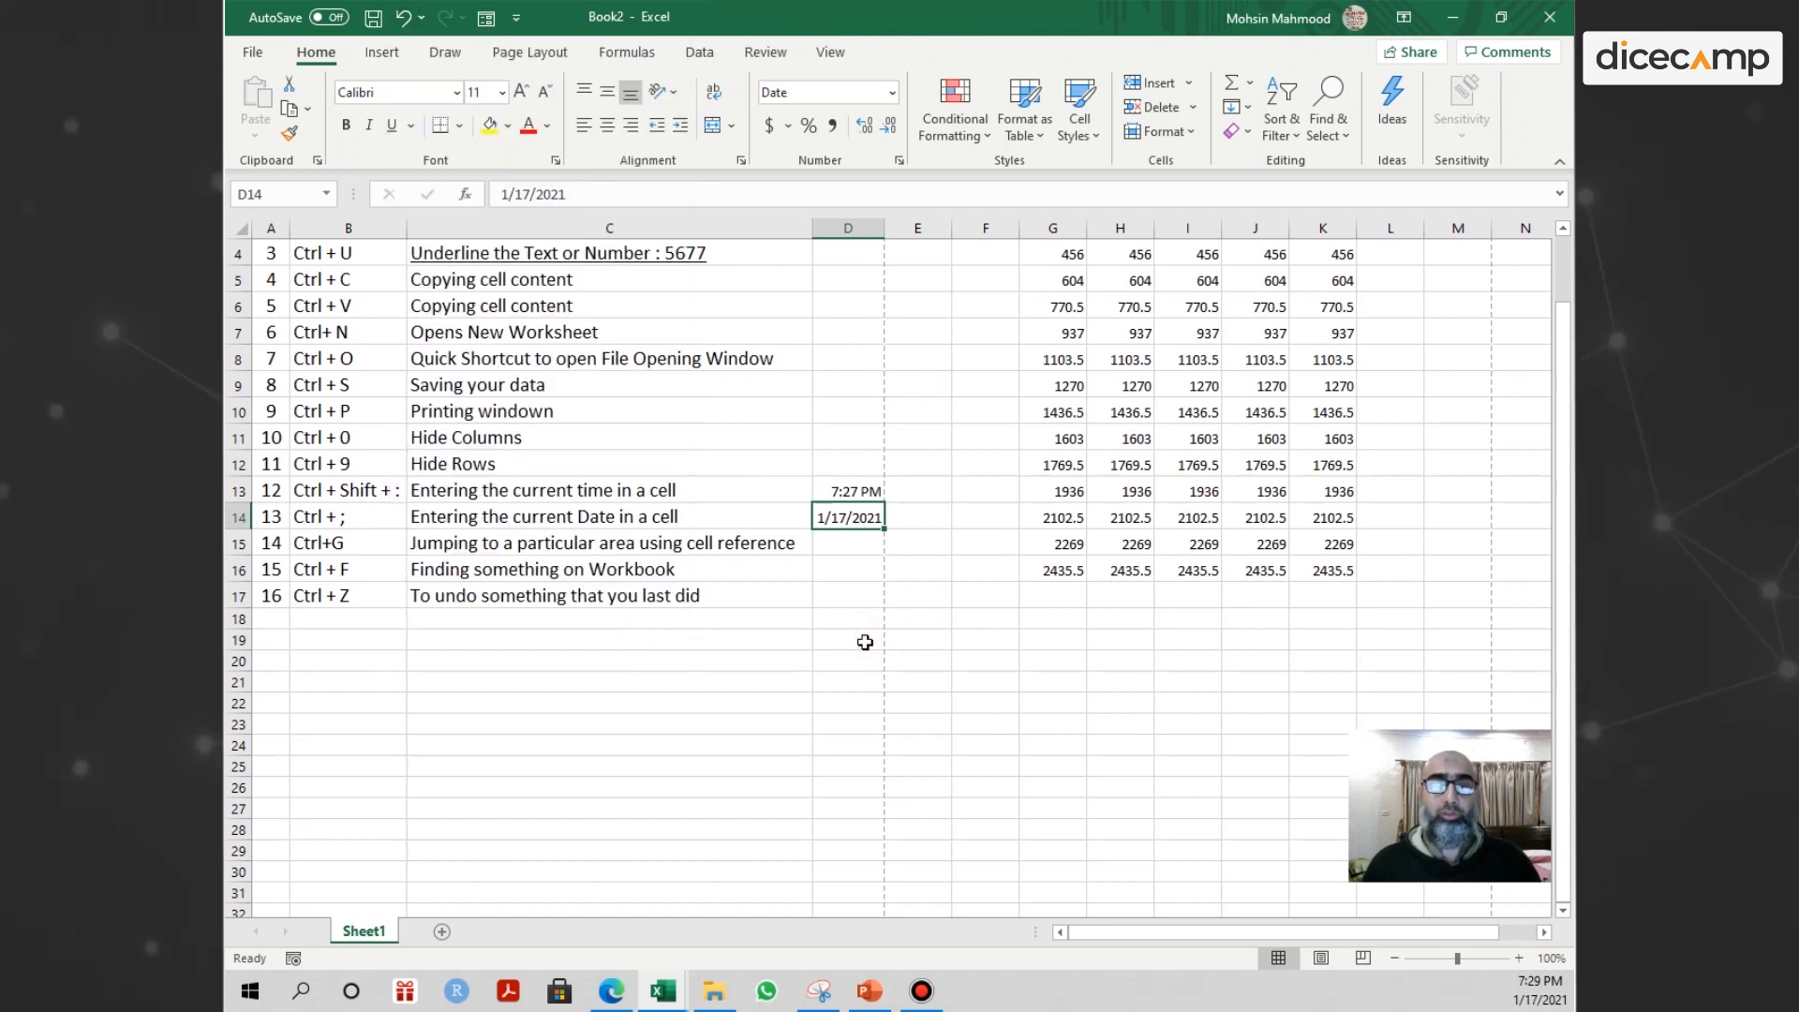